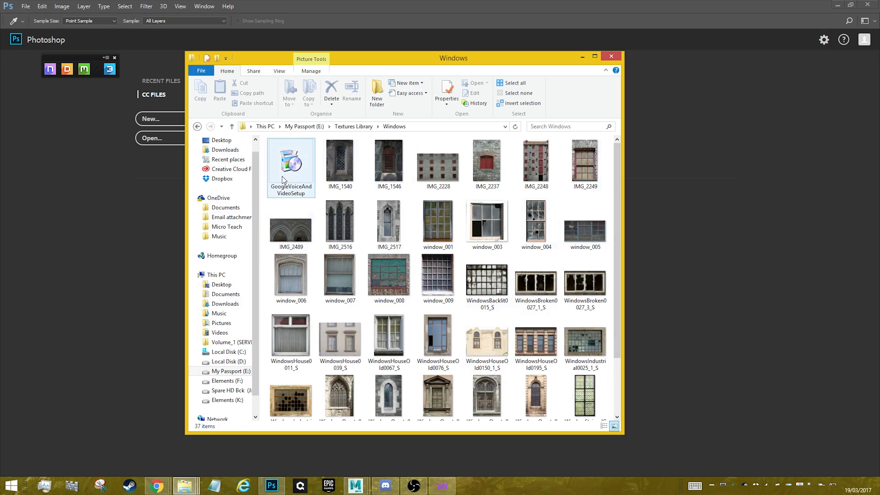
- Open the Wood folder inside the Textures Library
key("BackSpace")
double_click(299, 397)
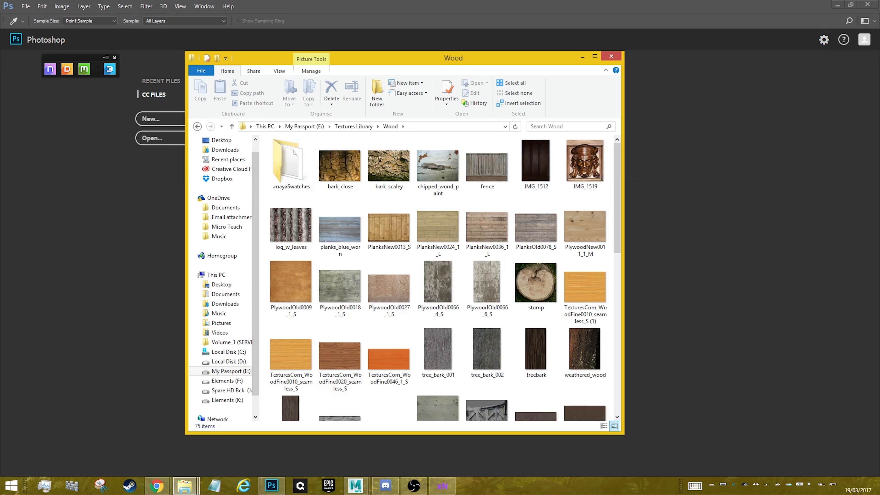
- Switch to Chrome and open the textures.com website from the cg textures search results
key("alt+Tab")
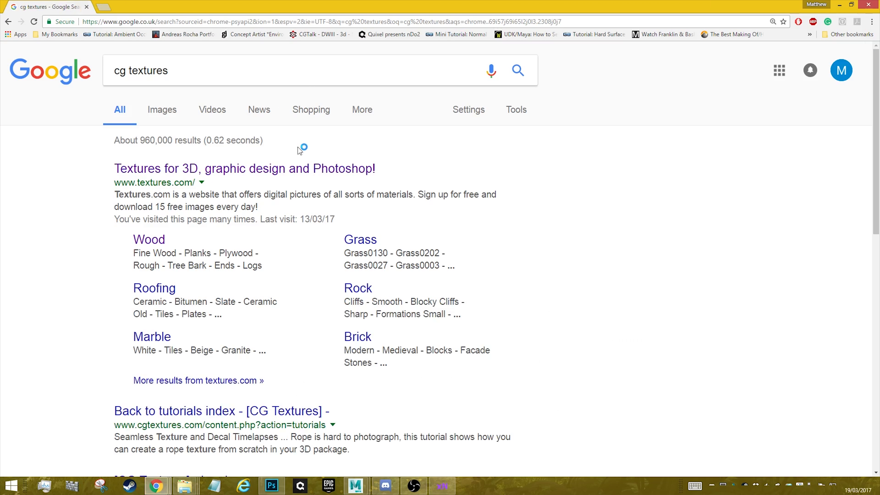
left_click(287, 165)
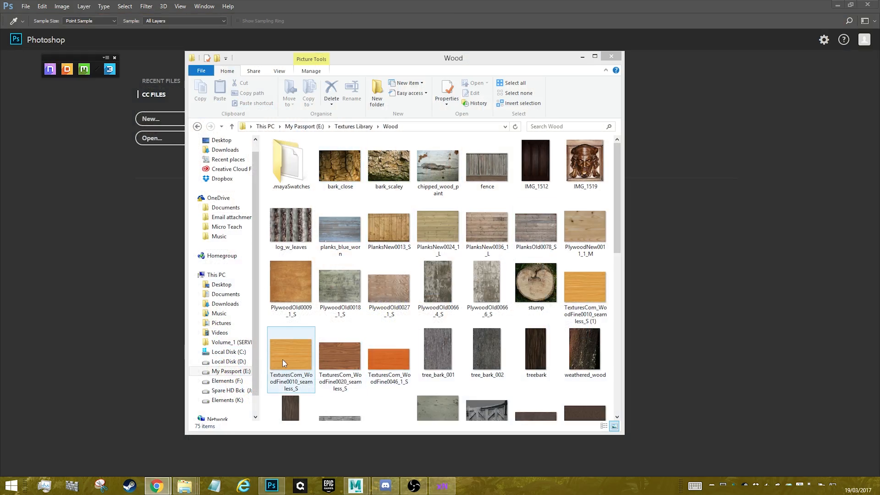
- Return to the Wood folder, preview TexturesCom_WoodFine0010_seamless_S and open it in Photoshop
left_click(295, 363)
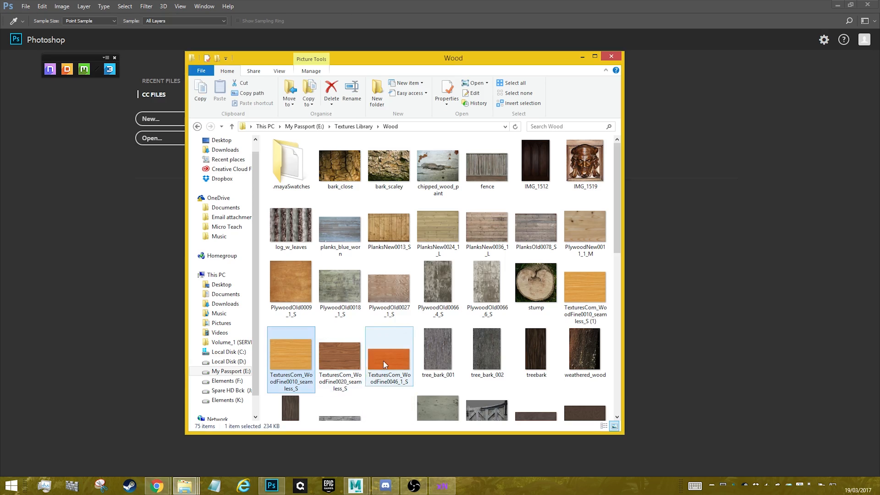
left_click(591, 280)
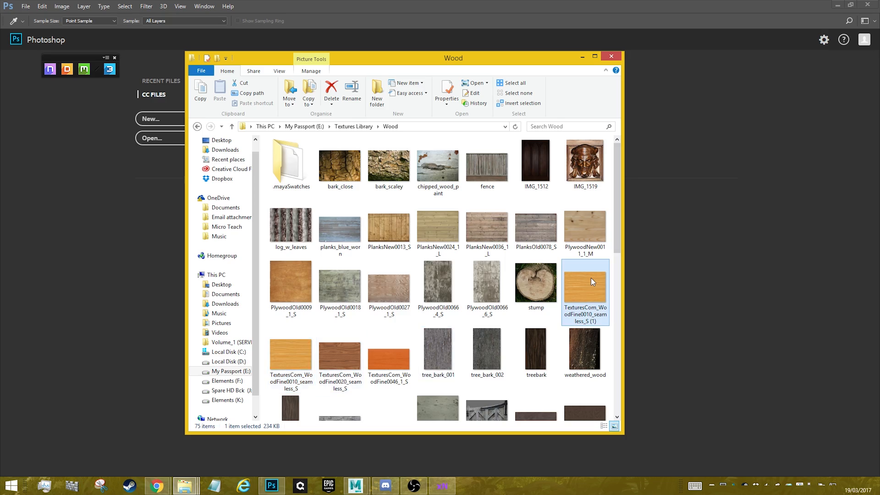
left_click(300, 361)
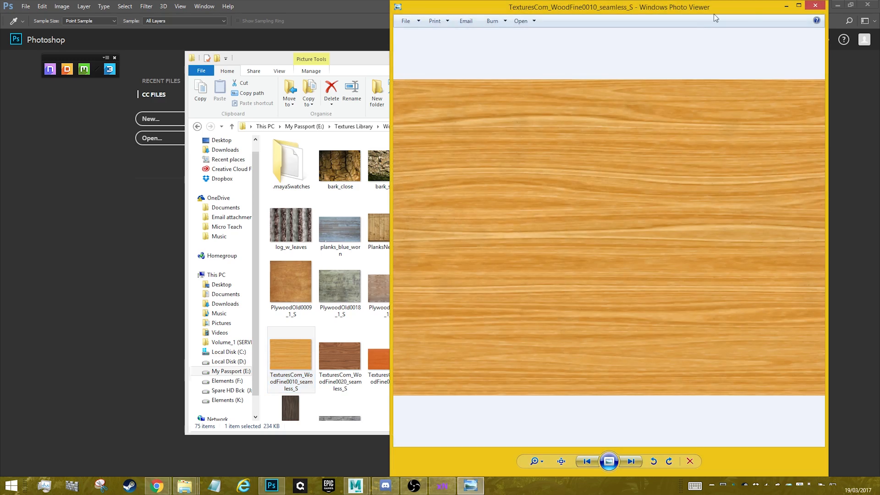
left_click(815, 5)
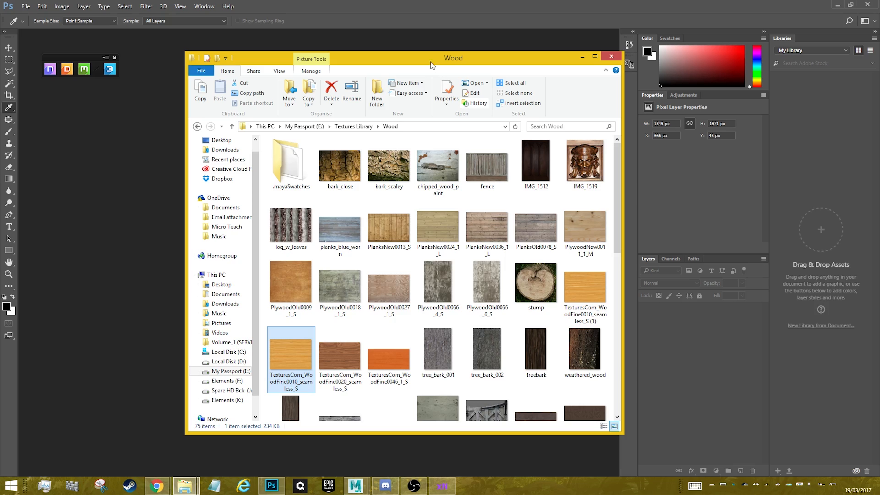
left_click_drag(479, 56, 637, 14)
- Browse the Wood folder's textures and open TexturesCom_WoodFine0020_seamless_S as a separate document in Photoshop
scroll(618, 267, "down", 3)
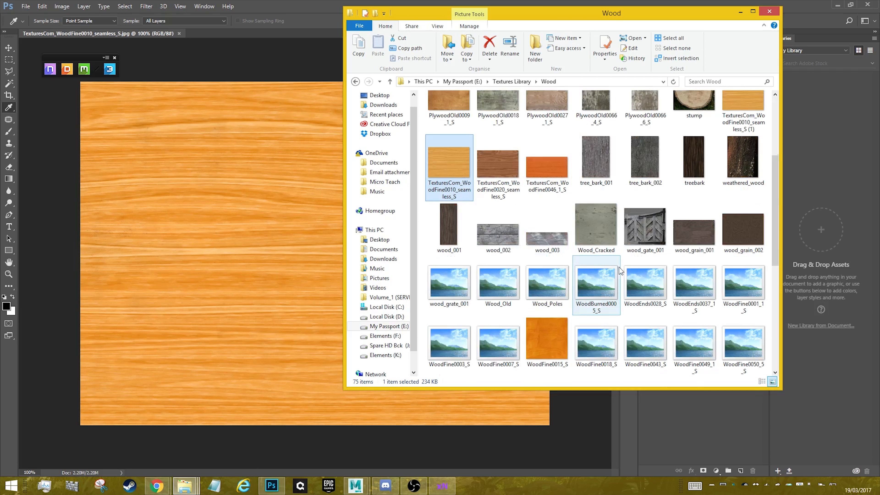
scroll(619, 267, "down", 3)
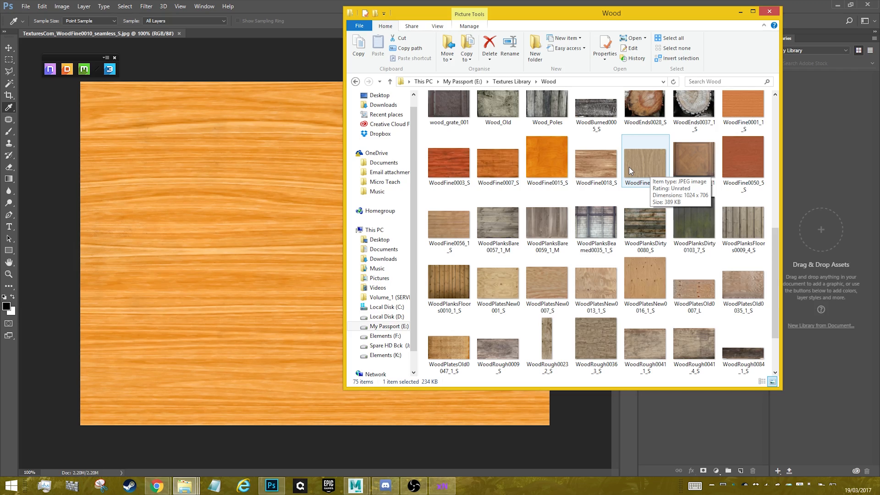
left_click(591, 176)
left_click(504, 170)
scroll(547, 176, "up", 7)
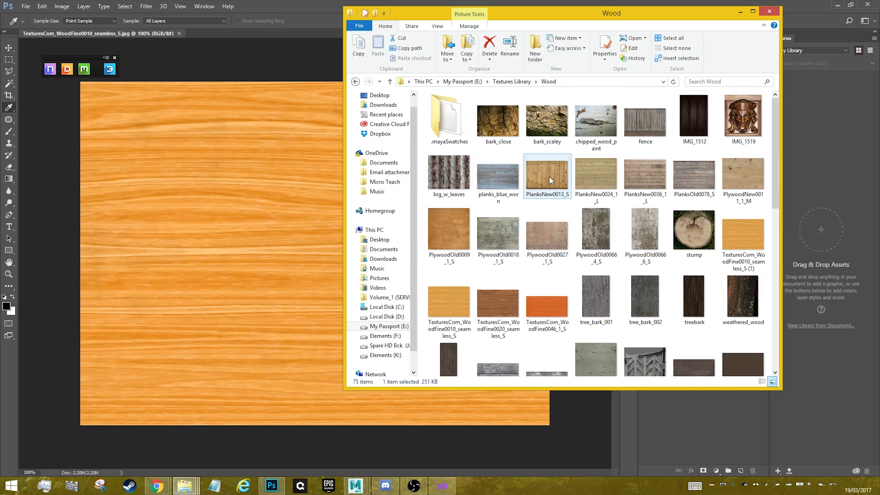
left_click(748, 237)
scroll(747, 234, "down", 3)
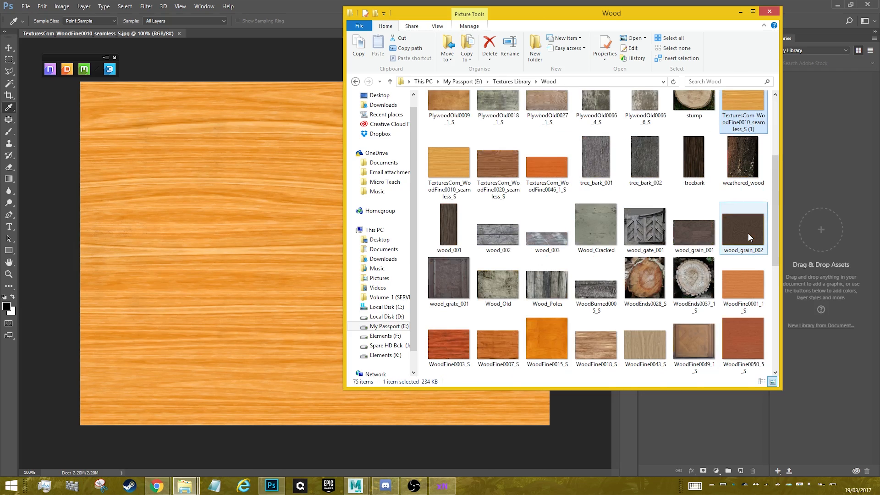
left_click(742, 288)
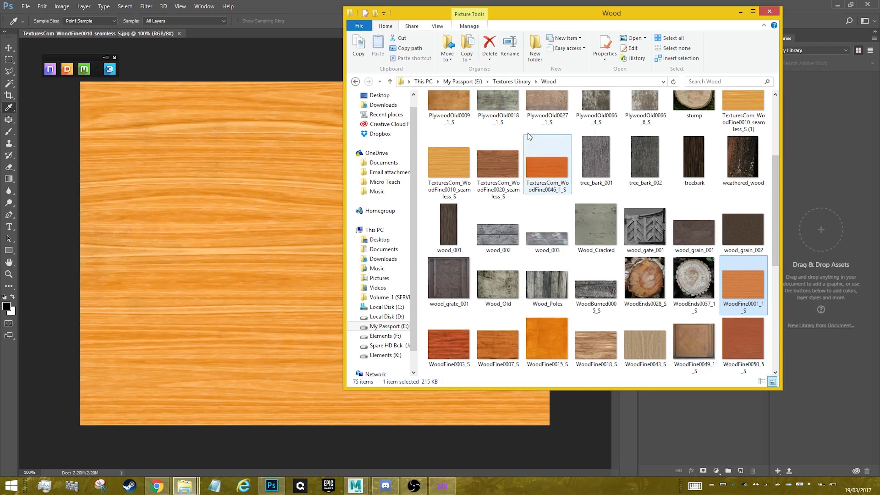
scroll(554, 201, "up", 3)
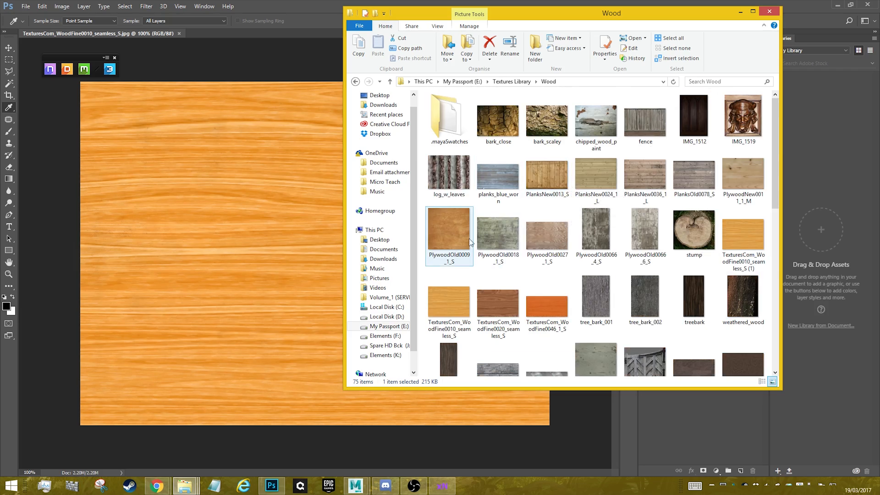
scroll(433, 241, "down", 3)
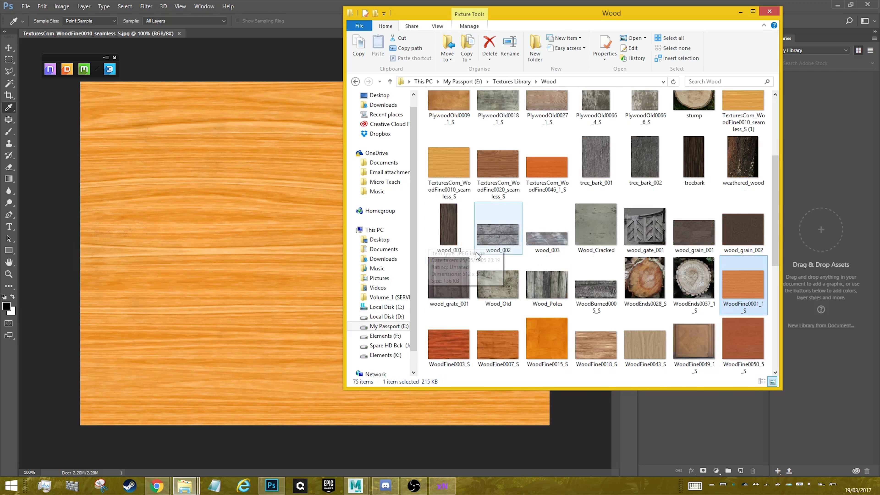
left_click_drag(498, 175, 232, 30)
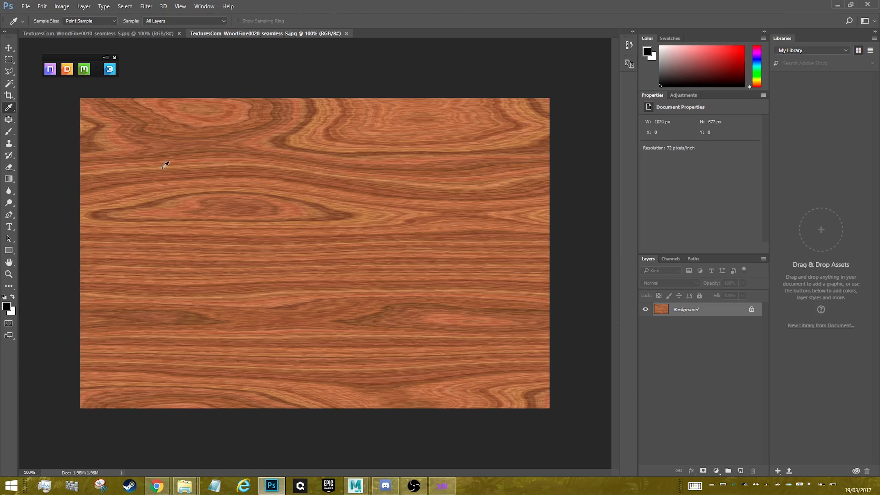
- Resize the TexturesCom_WoodFine0010_seamless_S image to 512 x 512 pixels
left_click(159, 31)
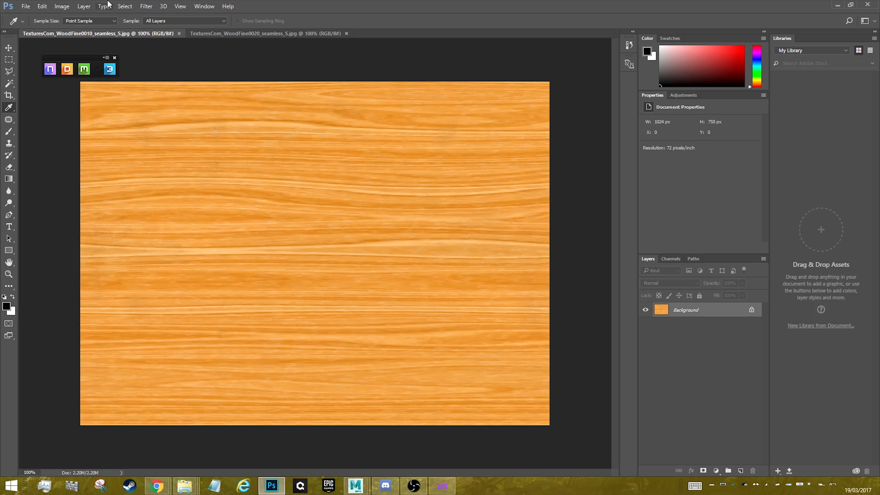
left_click(62, 6)
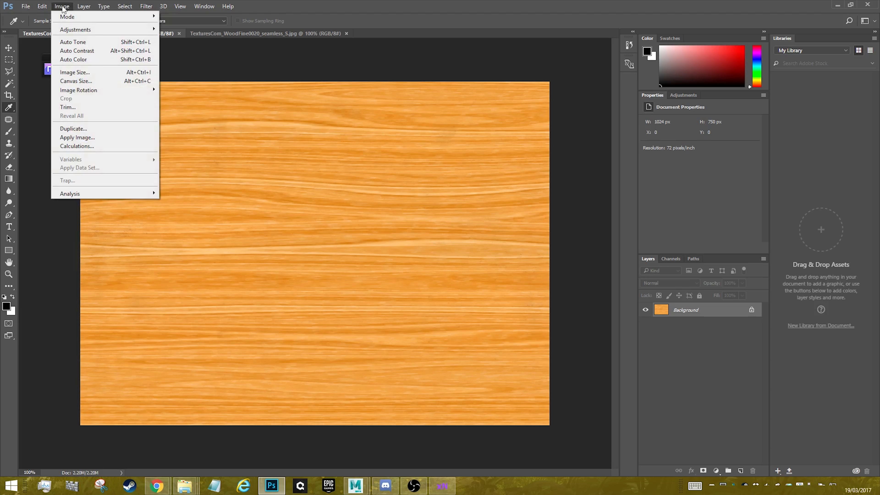
left_click(59, 7)
left_click(58, 7)
left_click(74, 72)
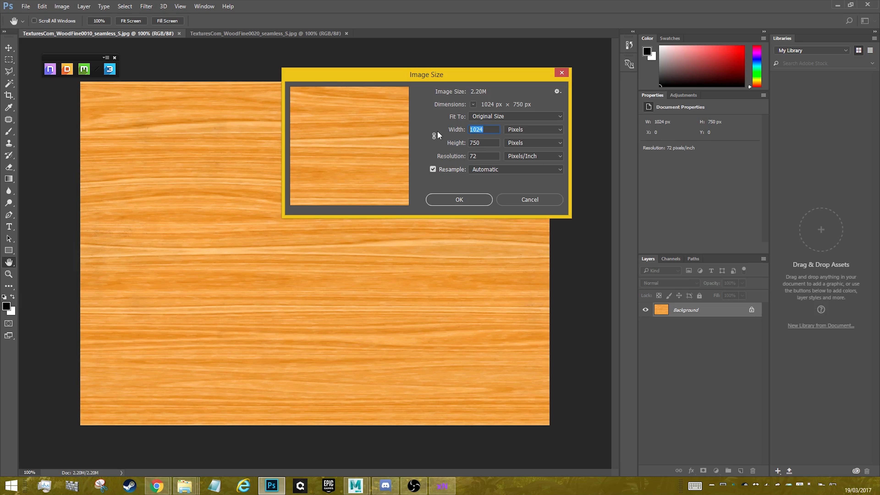
type("1024512")
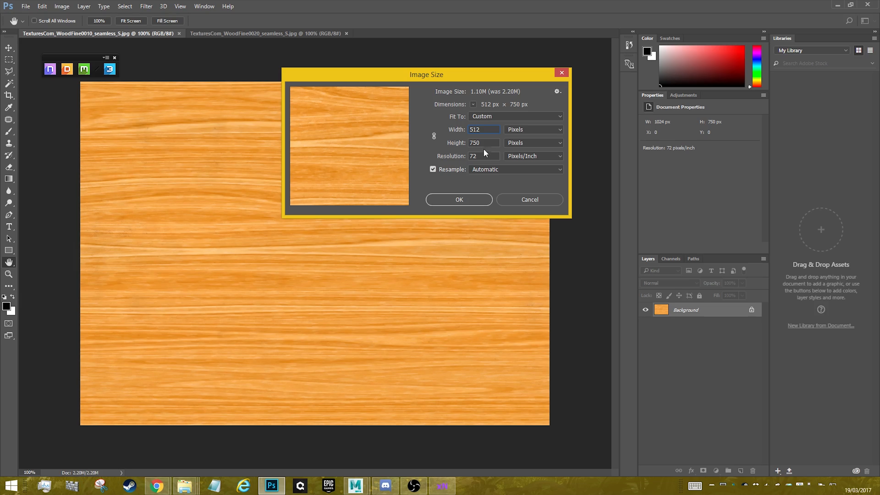
key("Tab")
type("512")
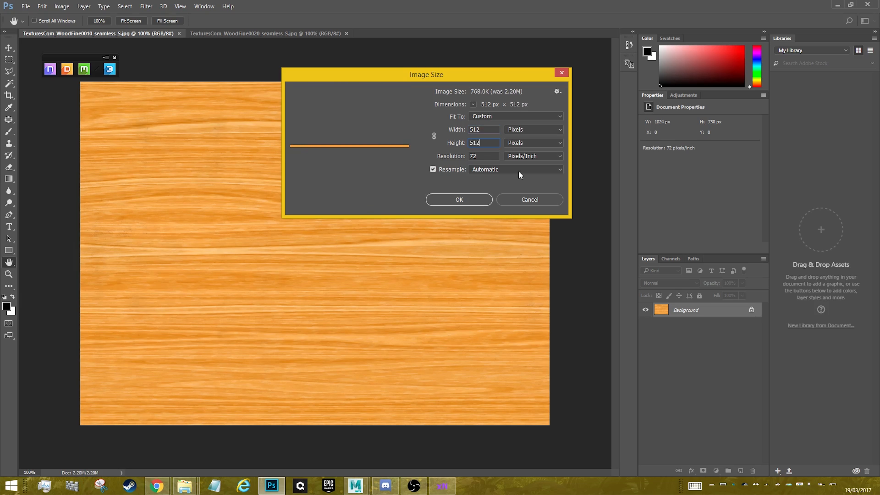
left_click(455, 195)
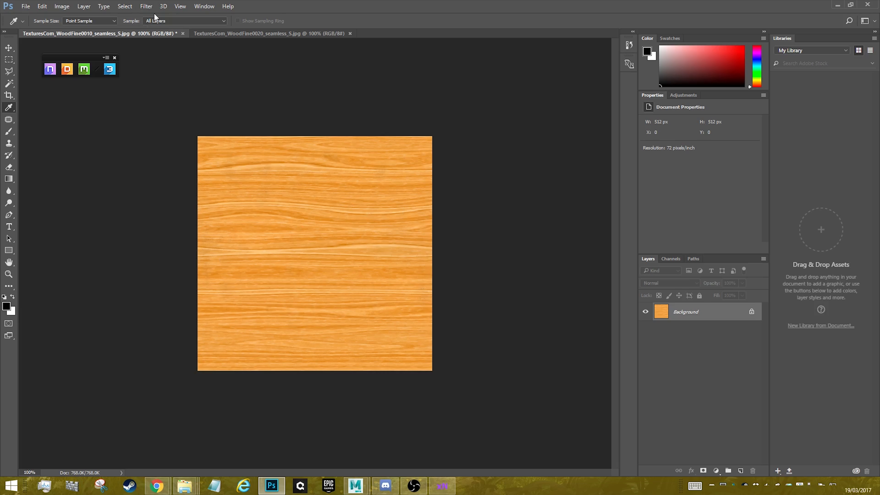
- Apply the Offset filter to the wood texture with +256 pixels horizontally and vertically, using Wrap Around, to check its seams
left_click(149, 7)
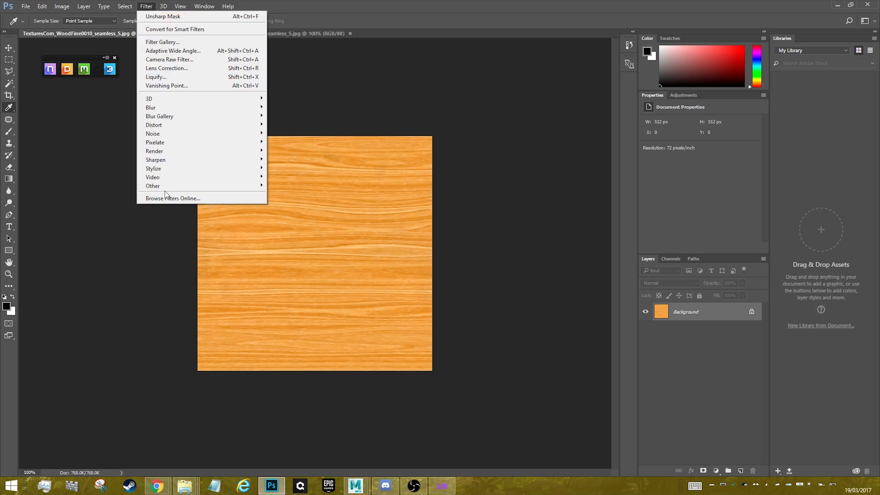
mouse_move(170, 187)
left_click(110, 229)
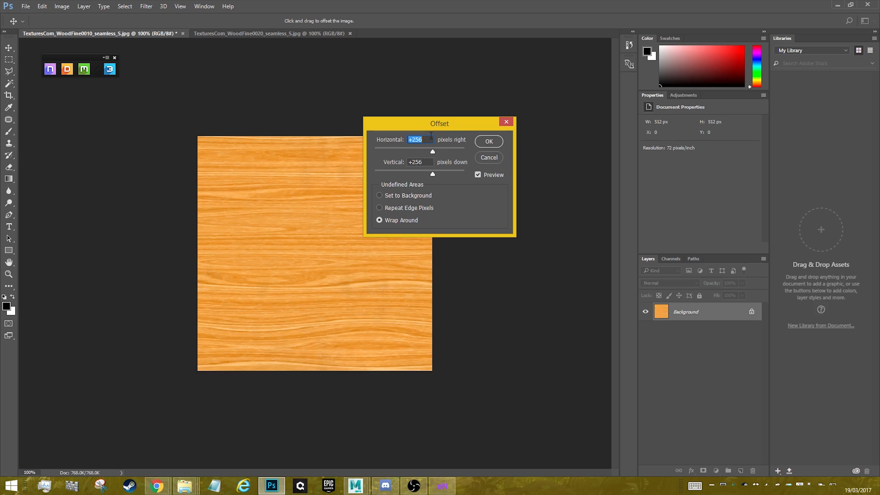
key("i")
left_click(482, 143)
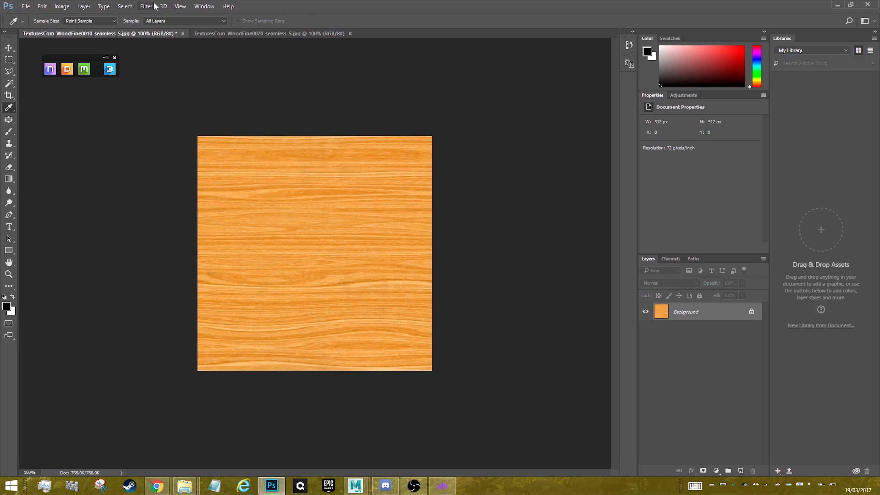
- Apply the same Offset filter again to shift the wood texture back to its original position
left_click(146, 6)
mouse_move(172, 184)
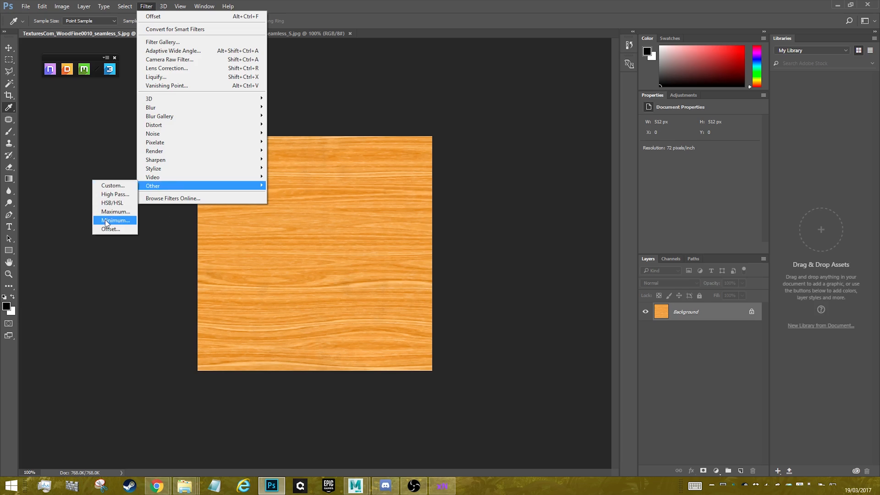
left_click(108, 228)
left_click(489, 141)
key("i")
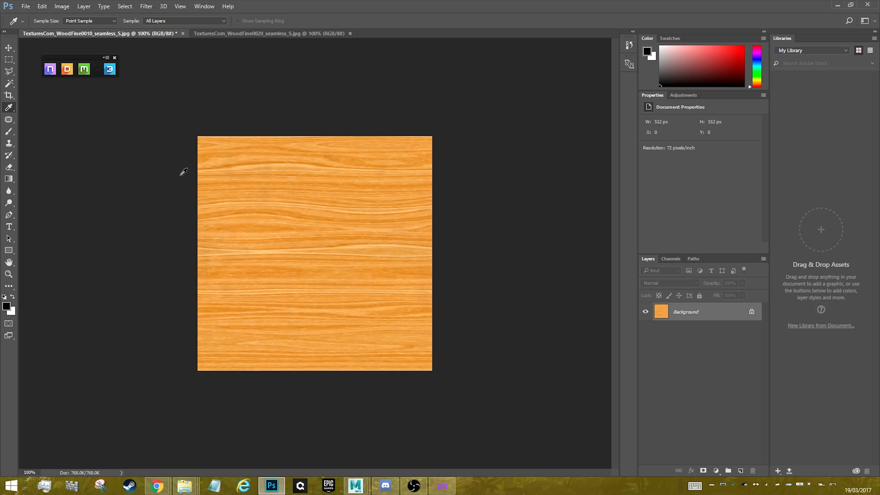
- Convert the wood texture to Grayscale mode, discarding its color information
left_click(62, 6)
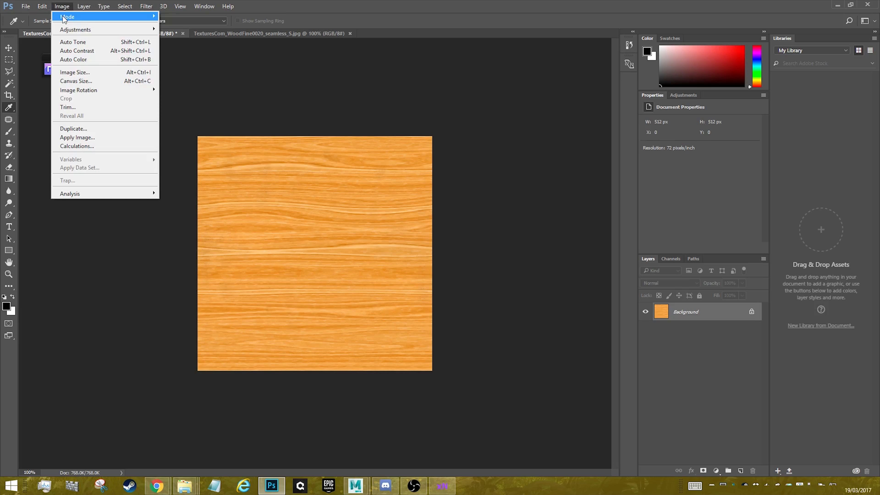
mouse_move(68, 18)
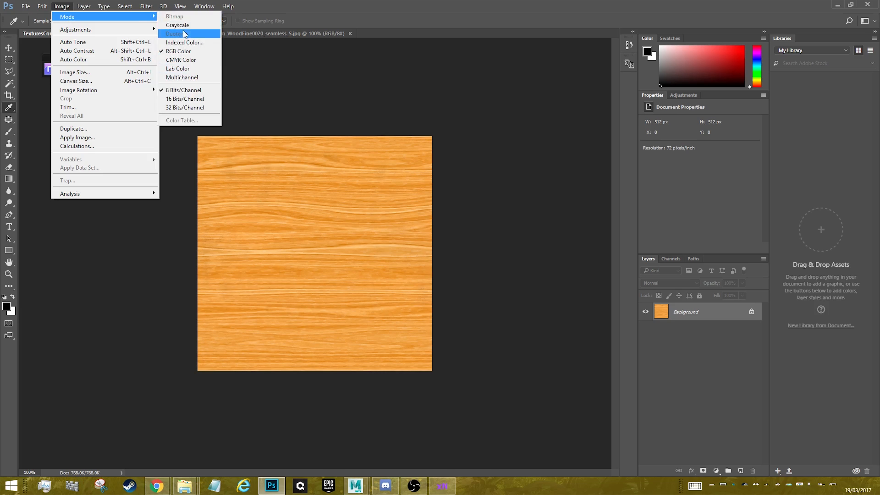
left_click(177, 25)
left_click(395, 195)
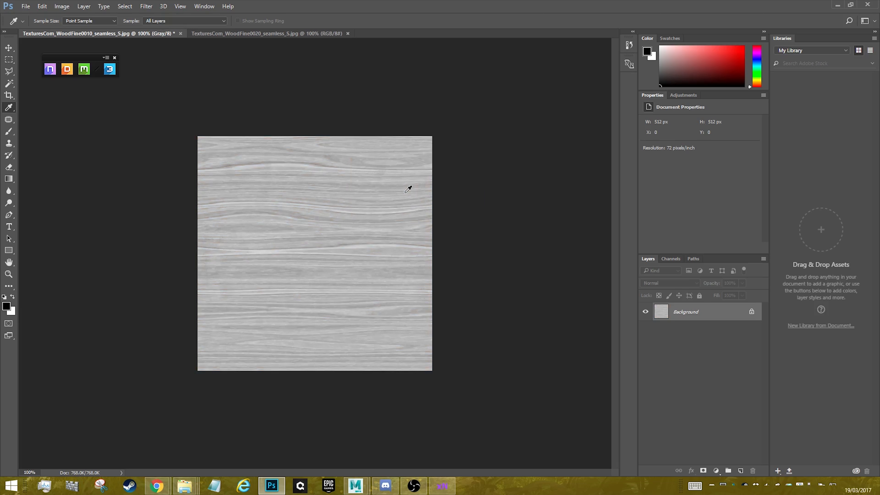
- Unlock the Background layer and apply a High Pass filter with a 10-pixel radius to it
left_click(752, 312)
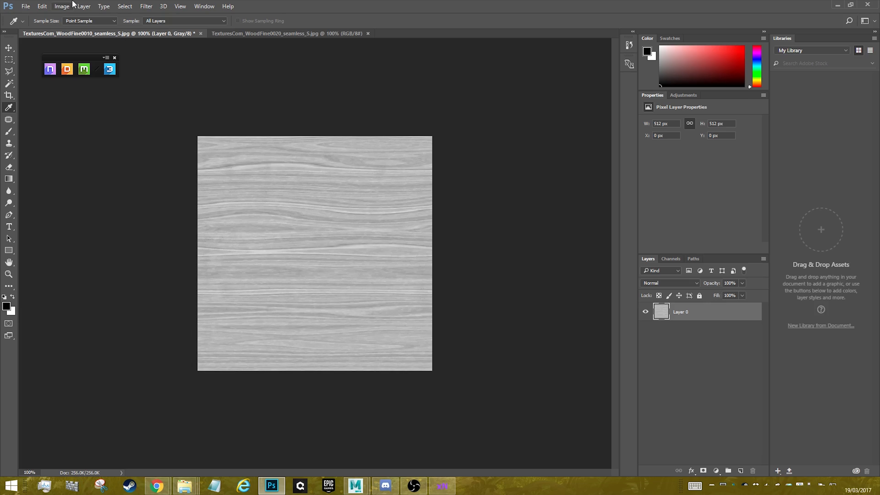
left_click(145, 6)
mouse_move(171, 187)
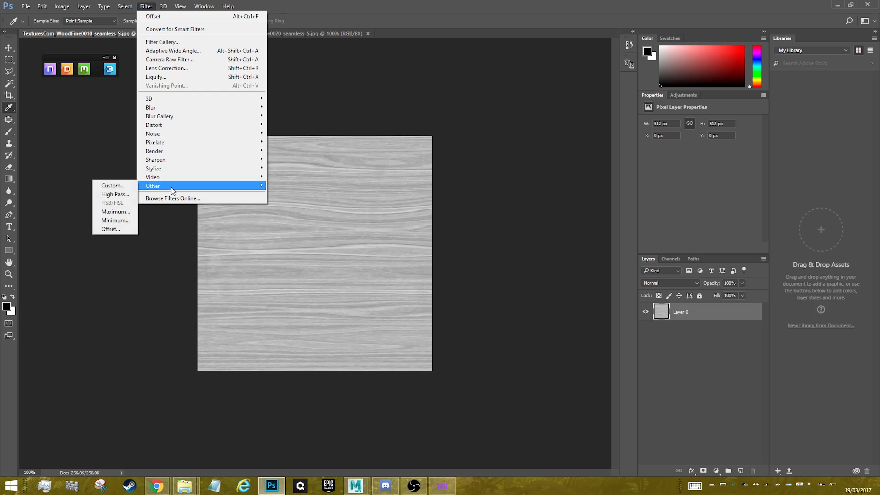
left_click(119, 195)
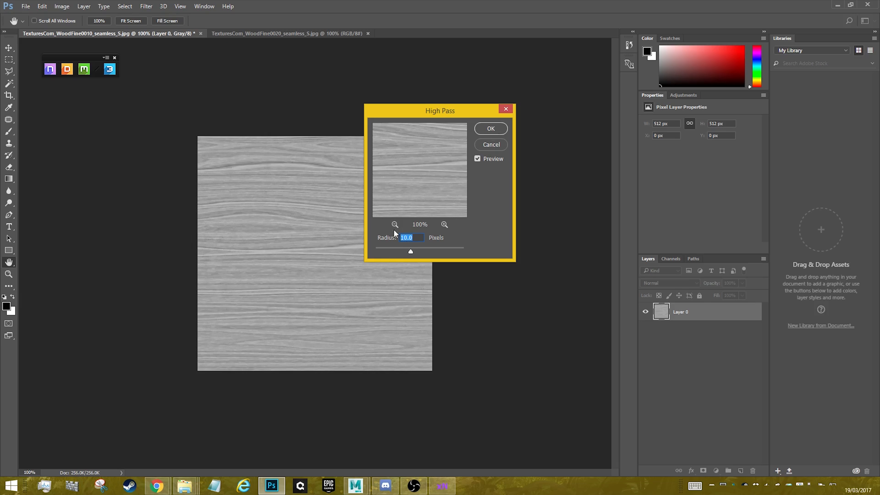
left_click(489, 133)
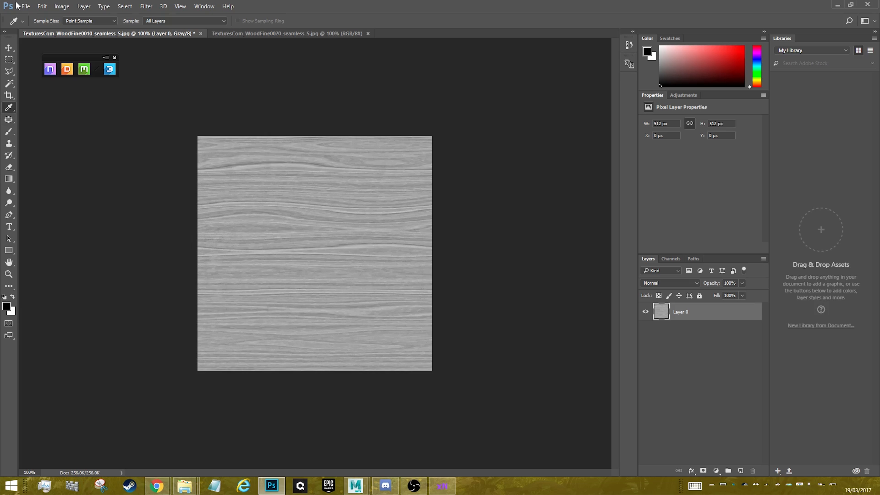
- Create a new 1024 x 1024 px document at 72 ppi with transparent background, named FineWood
left_click(25, 6)
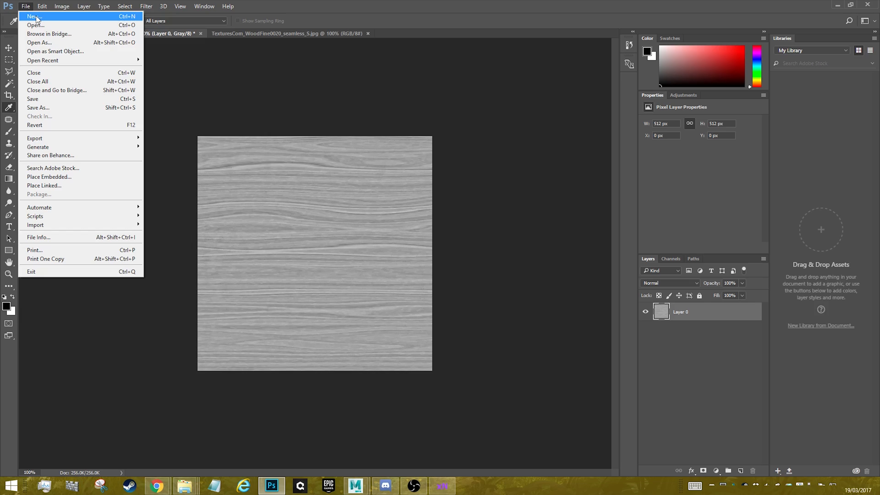
key("Escape")
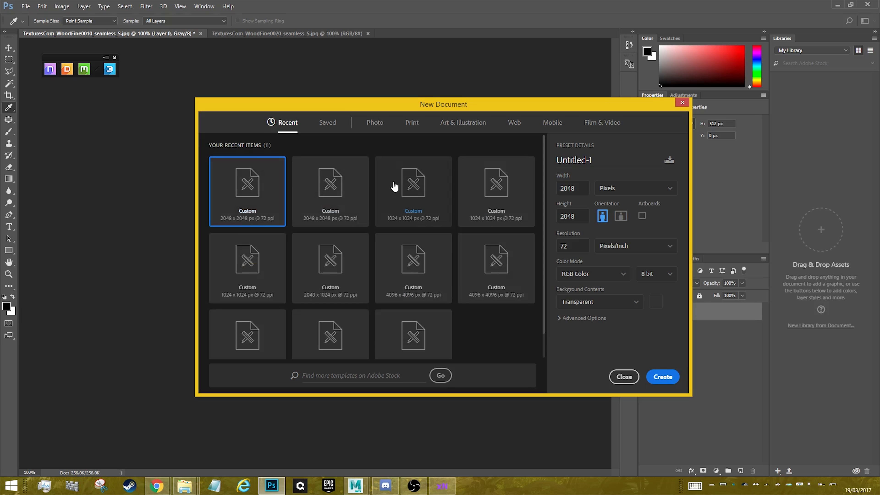
left_click(426, 190)
left_click_drag(615, 161, 489, 161)
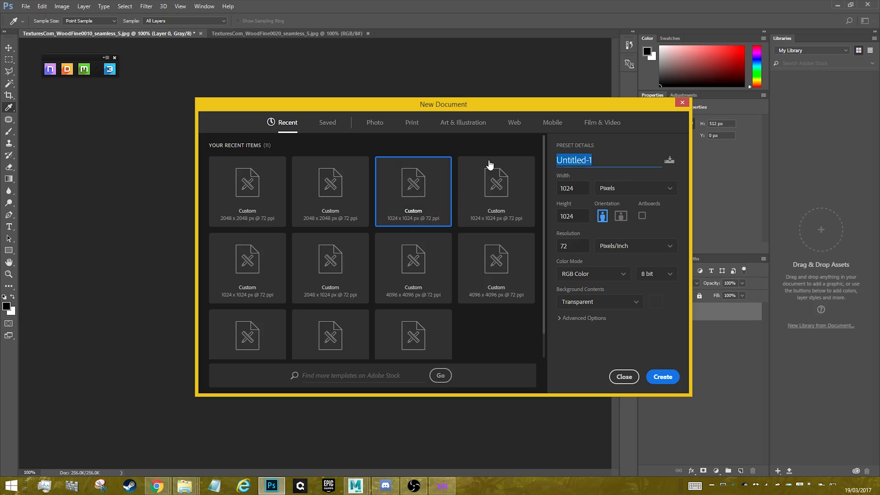
type("FineWood")
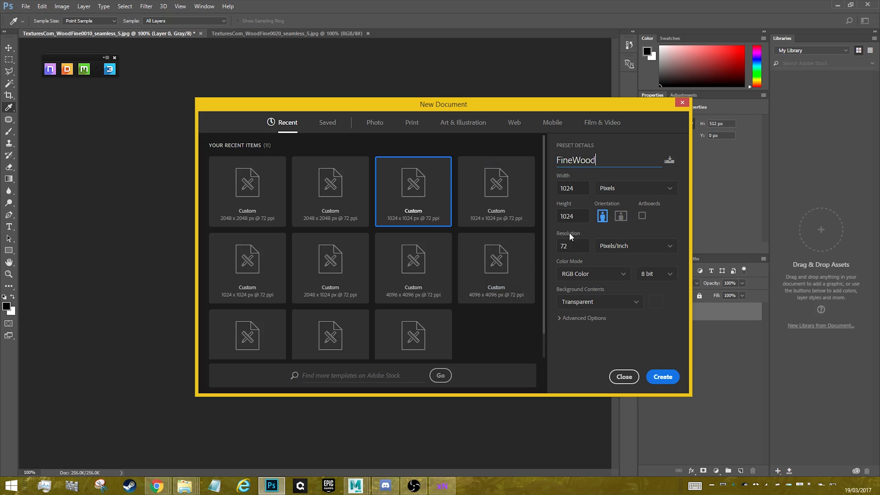
left_click(662, 377)
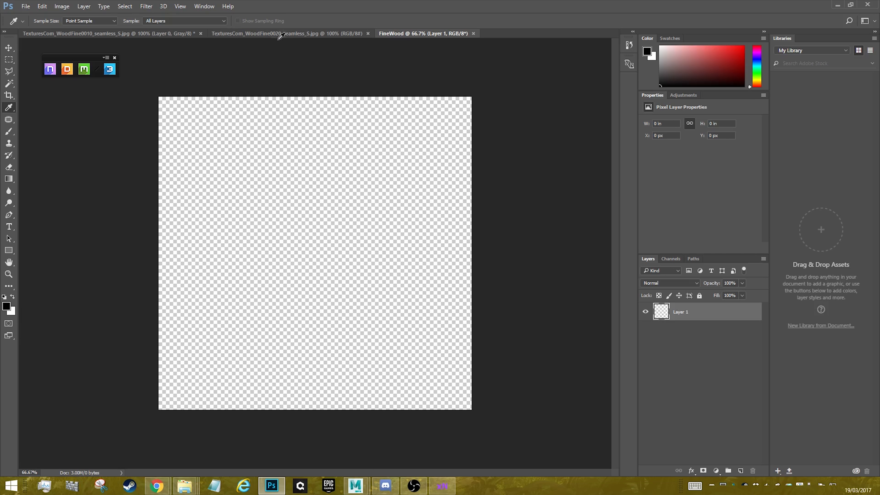
- Copy the entire high-pass-filtered WoodFine0010 texture and paste it into the FineWood document
left_click(162, 34)
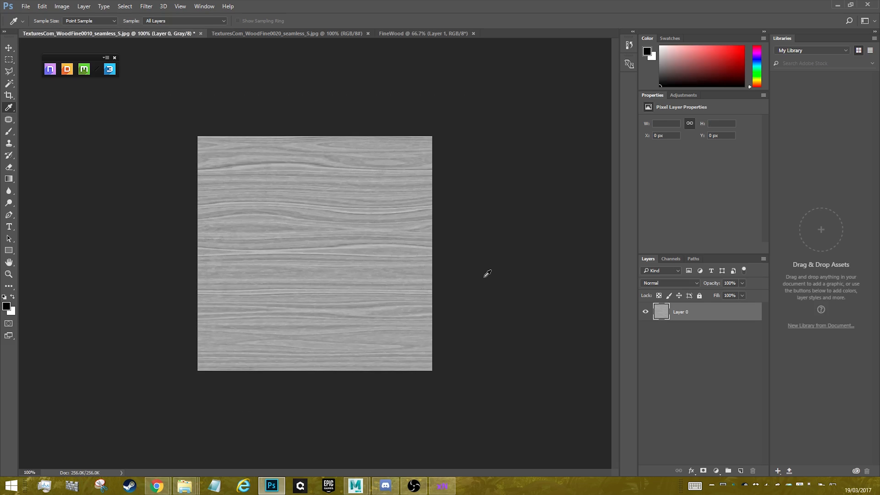
key("ctrl+a")
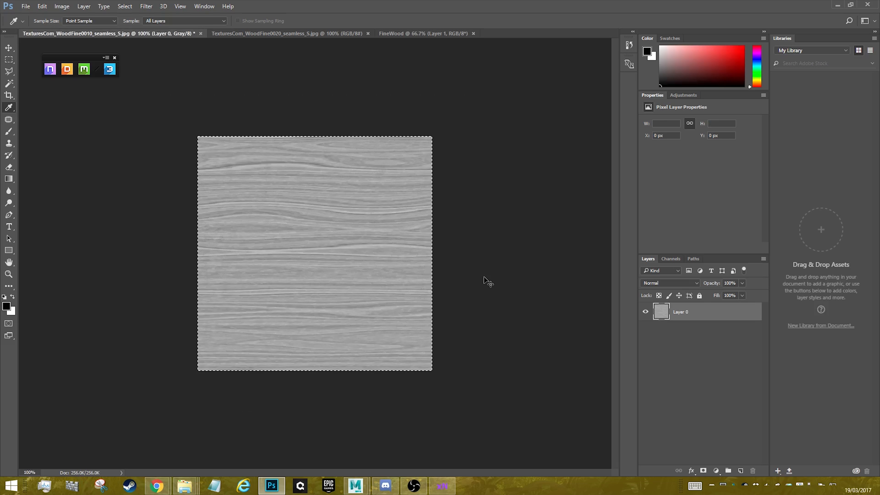
left_click(406, 33)
left_click(110, 33)
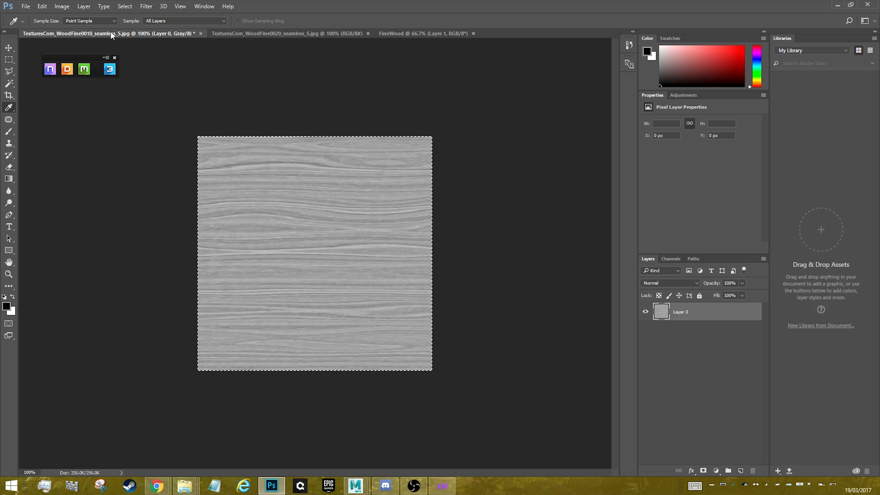
left_click(401, 33)
key("ctrl+v")
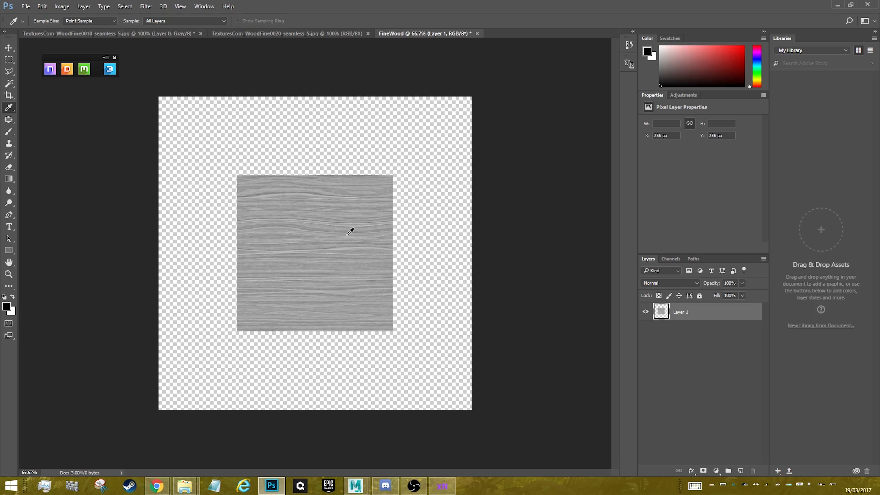
- Tile the pasted wood texture as four copies filling the canvas, and merge the four layers into one
left_click(8, 48)
left_click_drag(335, 257, 422, 334)
scroll(320, 246, "down", 1)
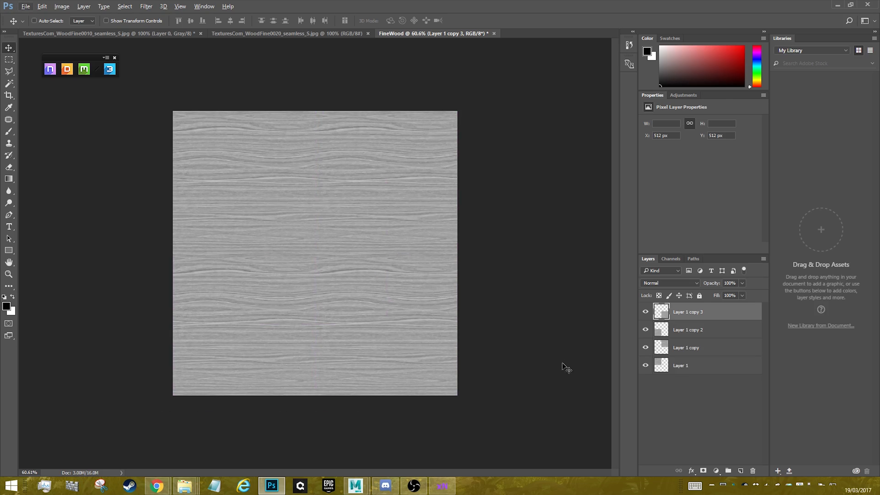
left_click(689, 373, "shift")
right_click(684, 370)
left_click(727, 334)
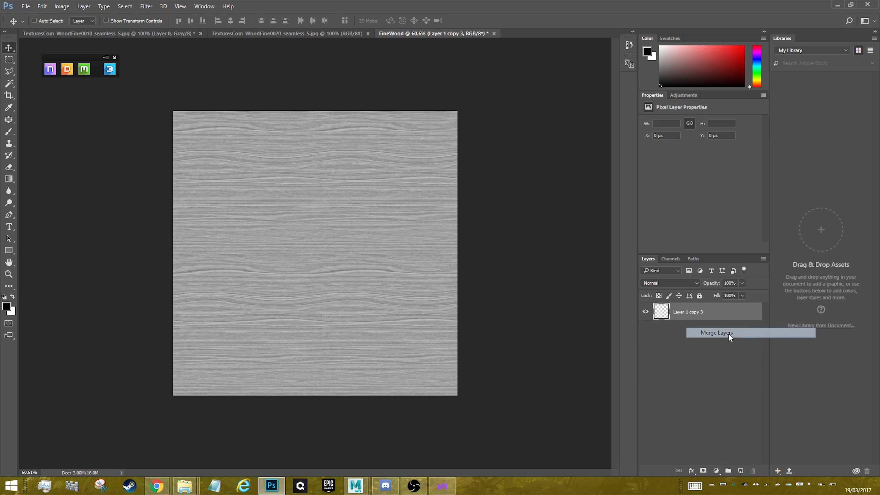
- Open Finewood01.psd from the FineWood01 folder in CrimeScene > Materials on the My Passport drive
left_click(26, 6)
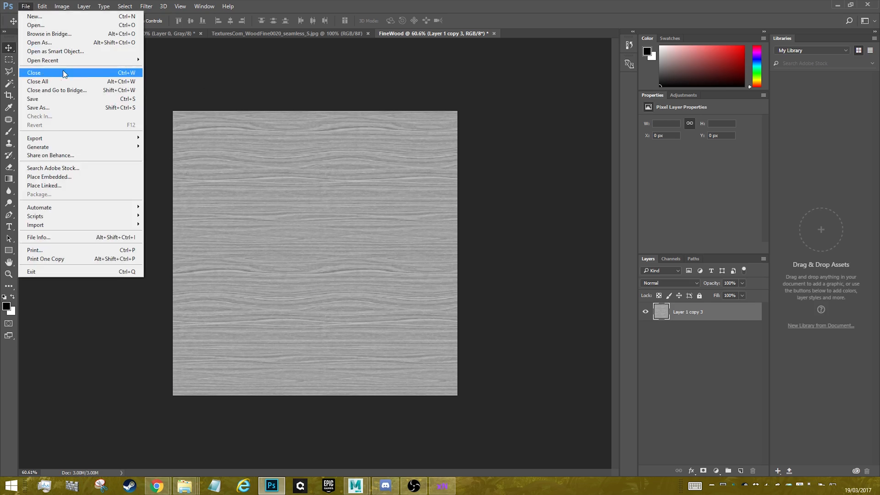
left_click(34, 25)
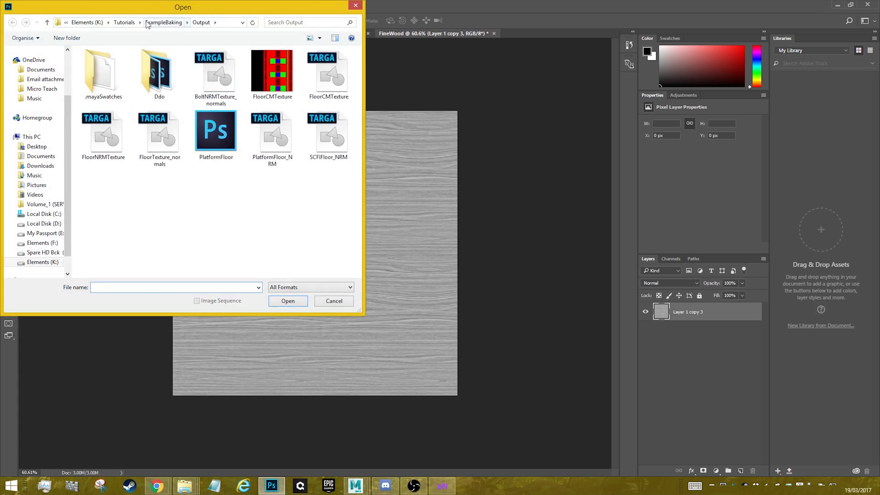
left_click(45, 233)
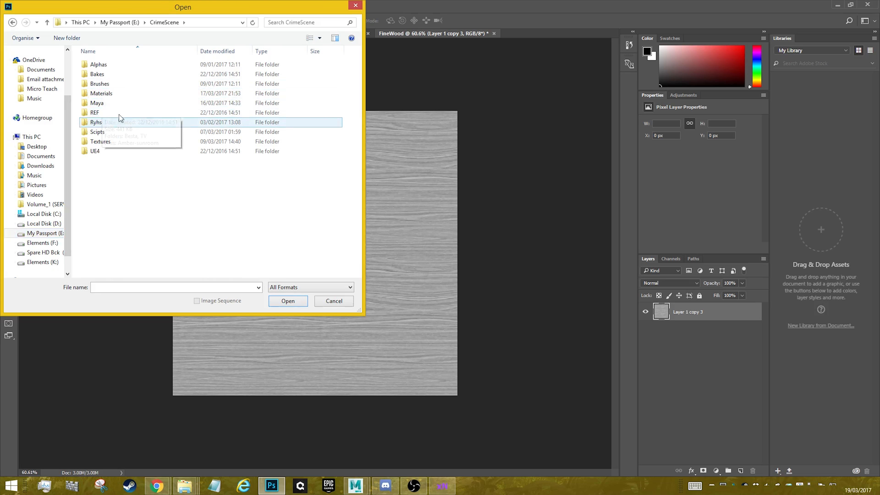
double_click(123, 92)
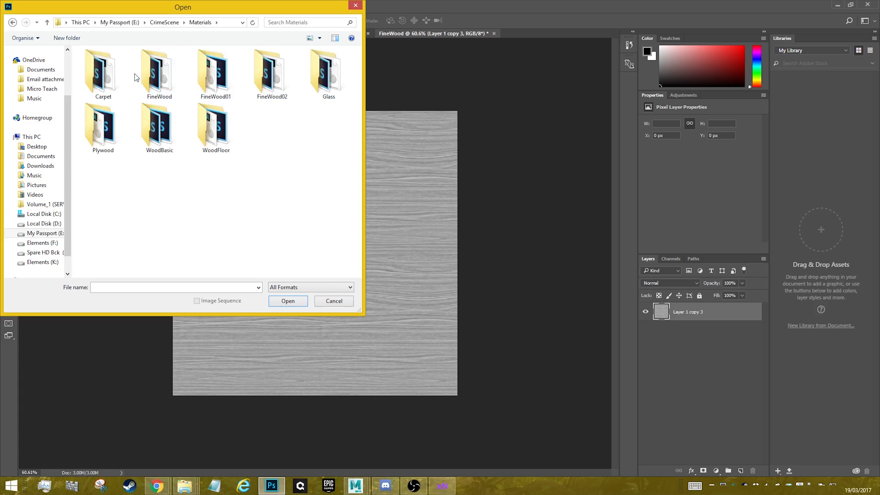
double_click(218, 75)
double_click(155, 73)
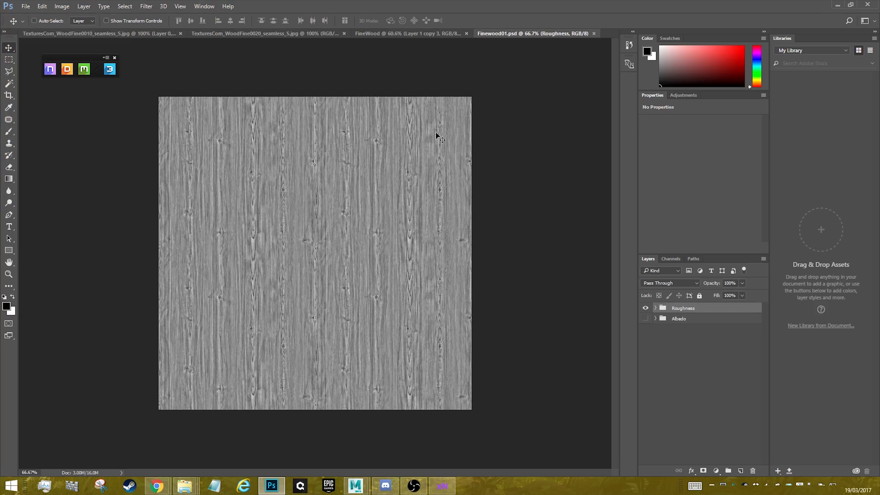
- Convert the WoodFine0020 texture to Grayscale mode, discarding its color information
left_click(266, 32)
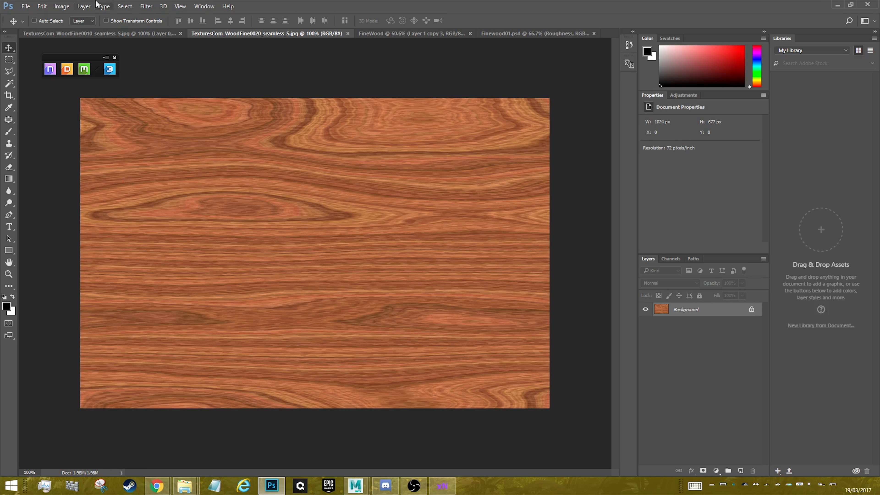
left_click(66, 5)
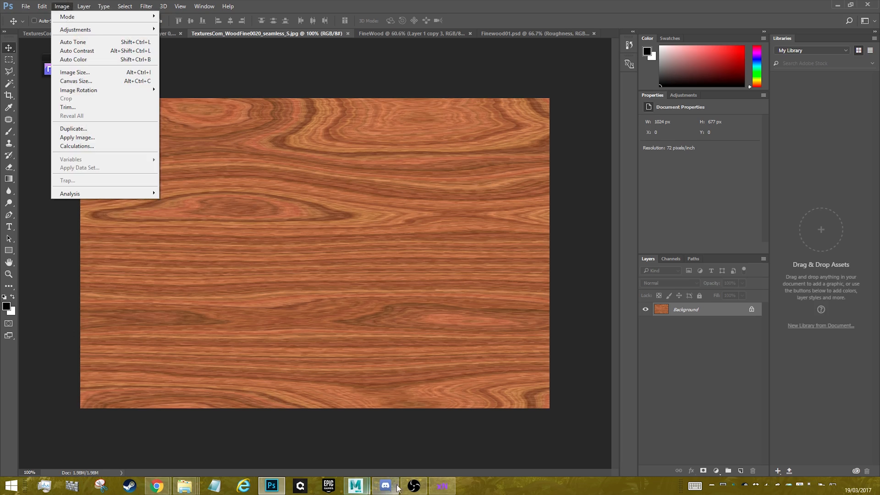
left_click(415, 486)
left_click(68, 9)
mouse_move(83, 21)
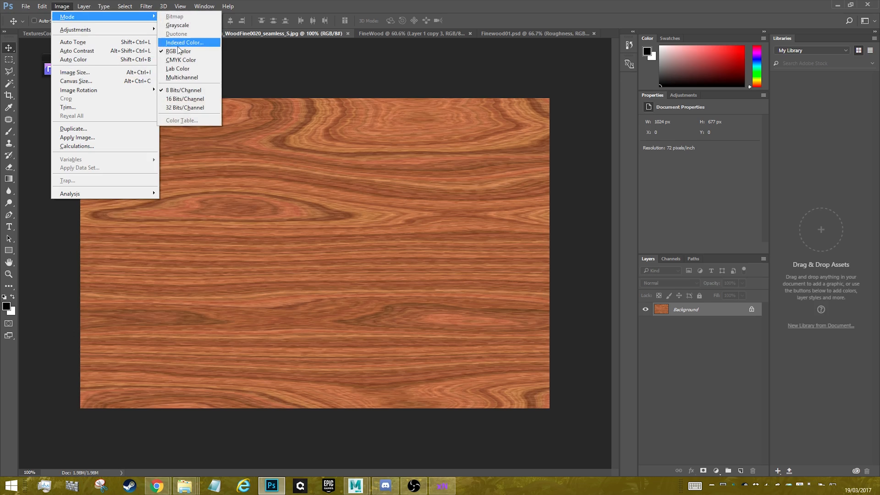
left_click(177, 25)
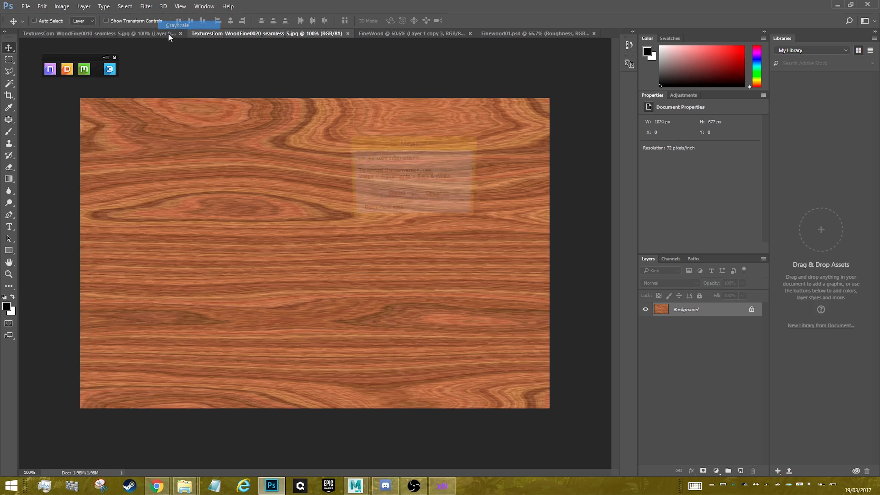
left_click(399, 197)
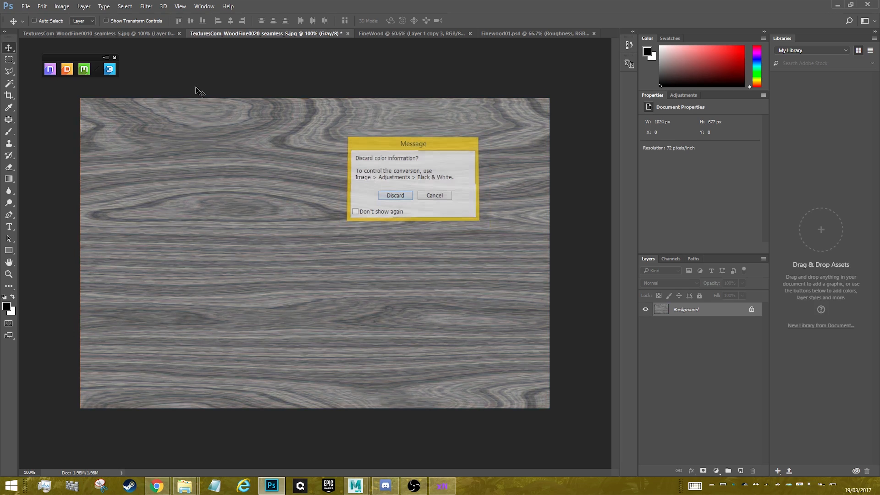
- Resize the WoodFine0020 image to 512 x 512 pixels
left_click(62, 7)
left_click(96, 71)
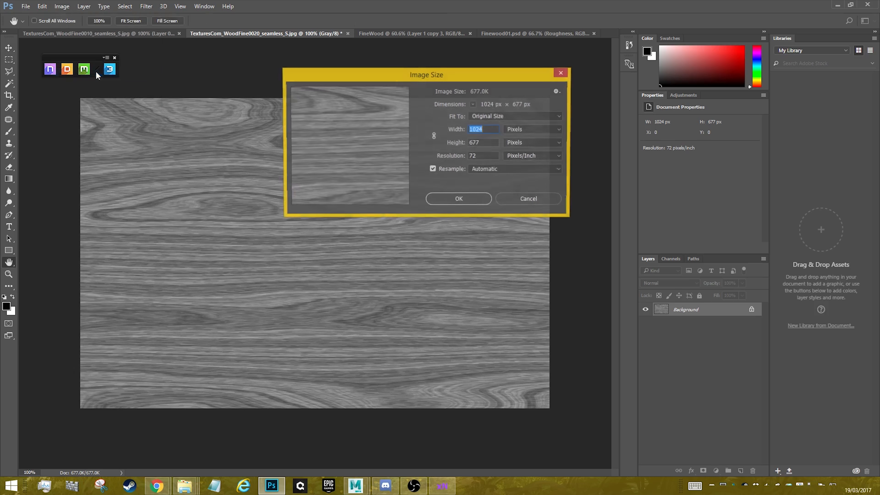
type("512")
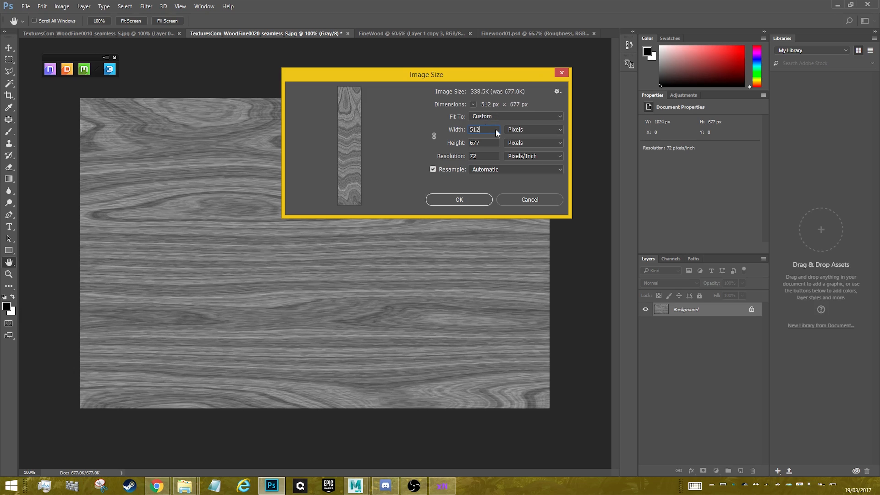
double_click(492, 143)
type("512")
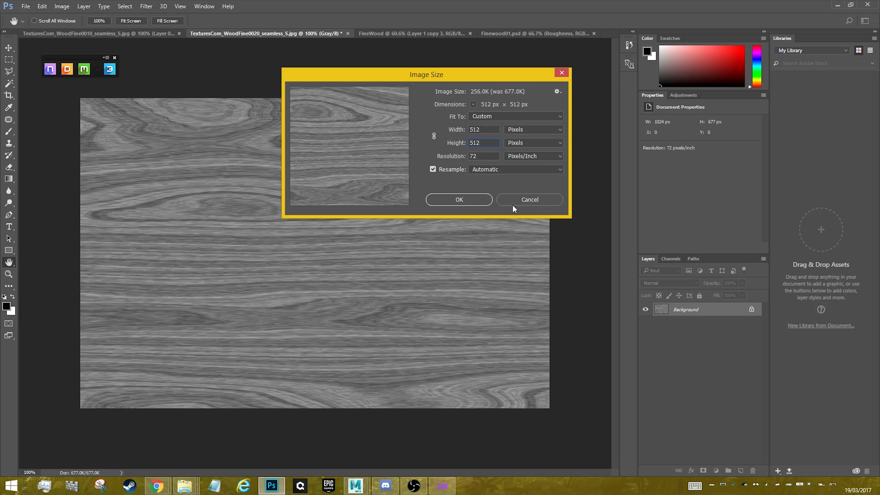
left_click(458, 199)
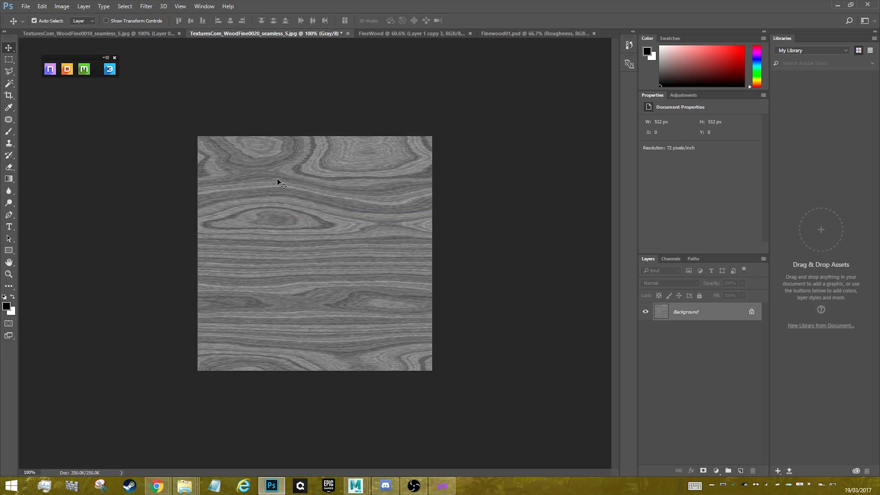
- Select the whole WoodFine0020 image and apply the High Pass filter to it
key("ctrl+a")
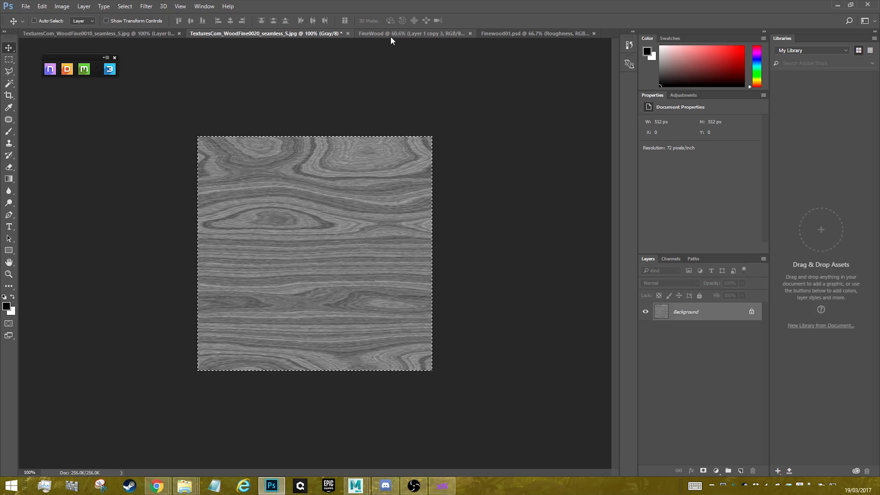
left_click(146, 7)
mouse_move(151, 186)
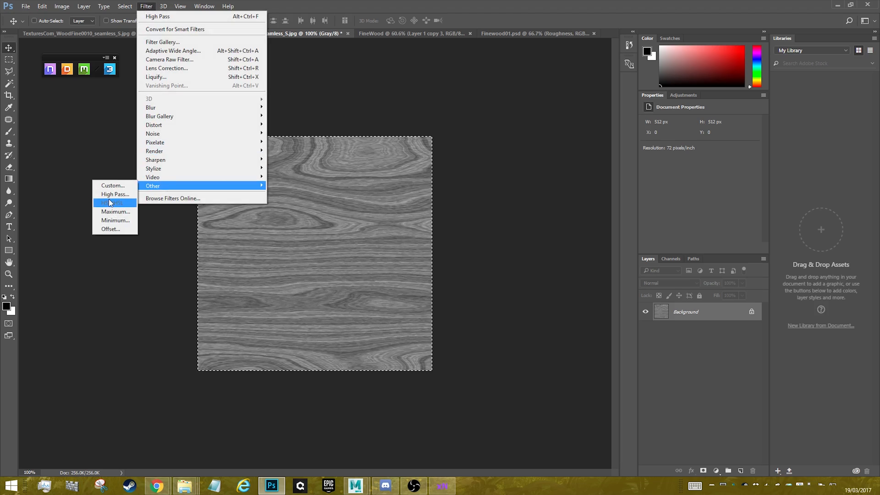
left_click(115, 194)
left_click(493, 127)
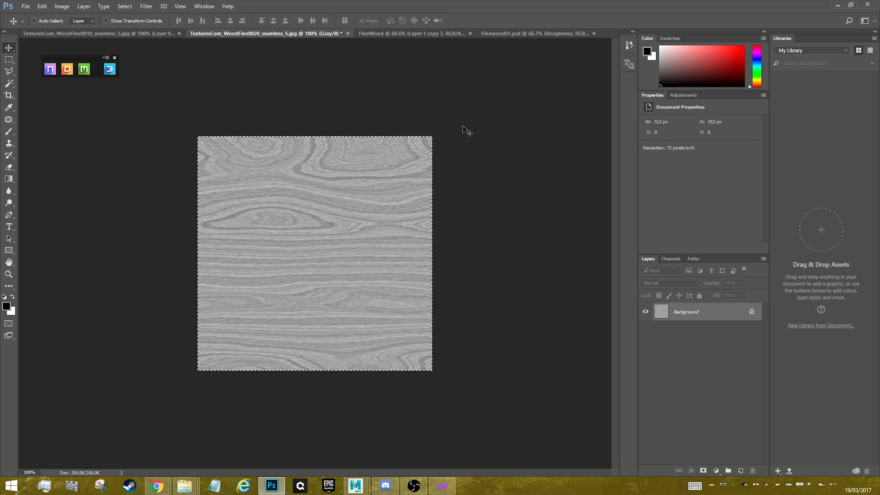
- Paste the filtered WoodFine0020 texture into FineWood as four tiles filling the canvas, and merge those tile layers into one
left_click(417, 31)
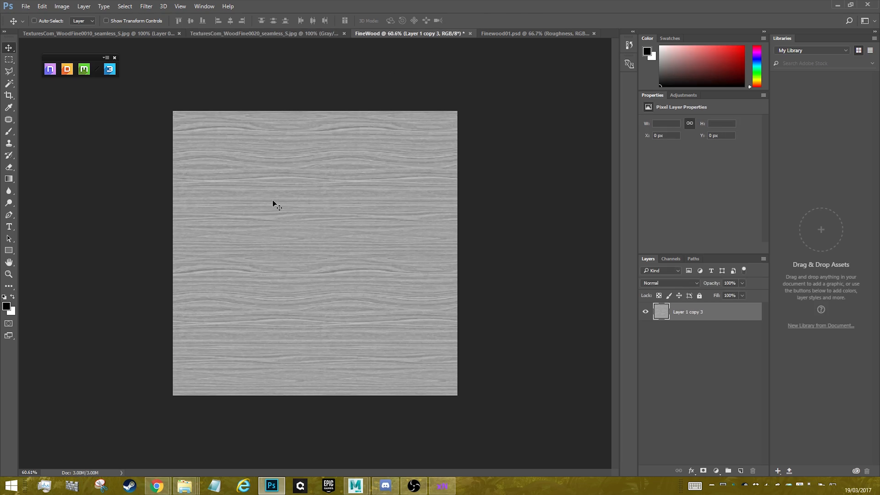
key("ctrl+v")
left_click_drag(280, 224, 277, 315)
left_click(688, 367, "shift")
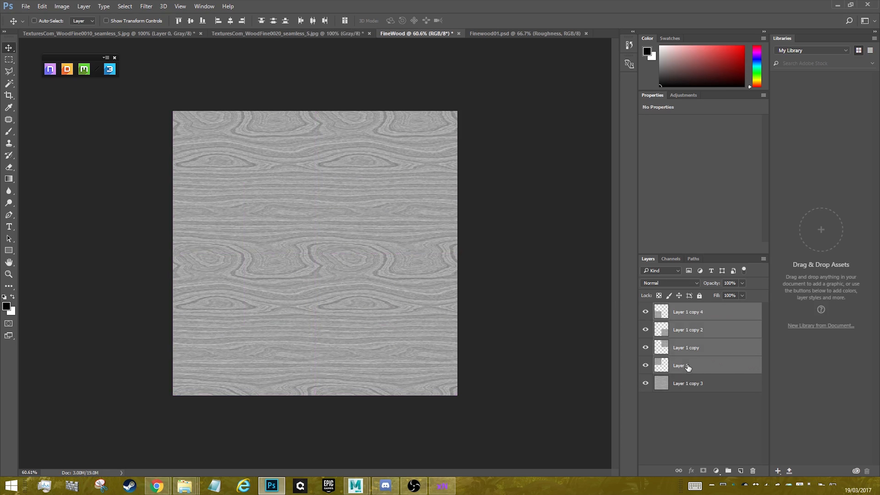
right_click(688, 368)
left_click(695, 335)
- Add a new layer filled with a grey sampled from the wood, and place it beneath both wood layers
left_click(706, 333)
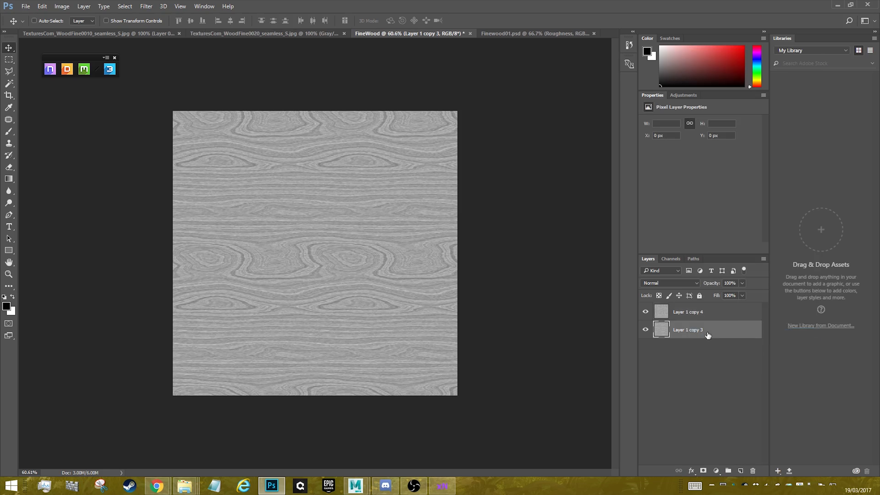
key("ctrl+shift+n")
key("Return")
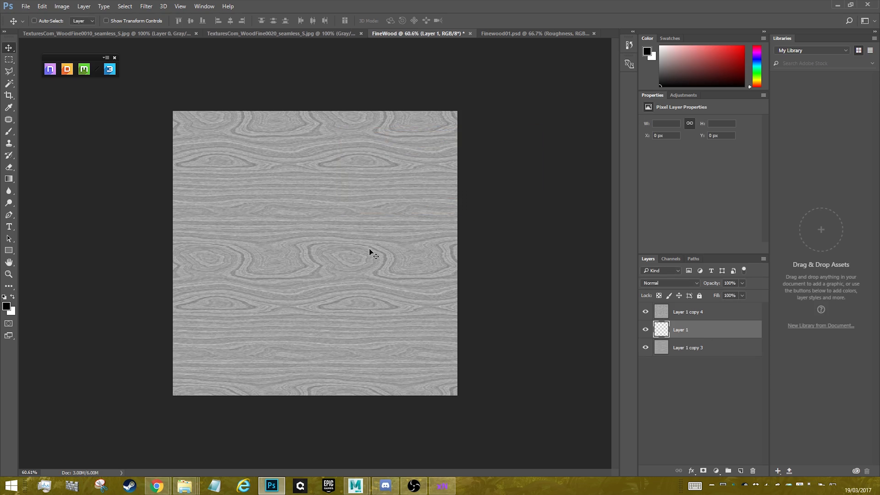
key("b")
left_click(288, 226, "alt")
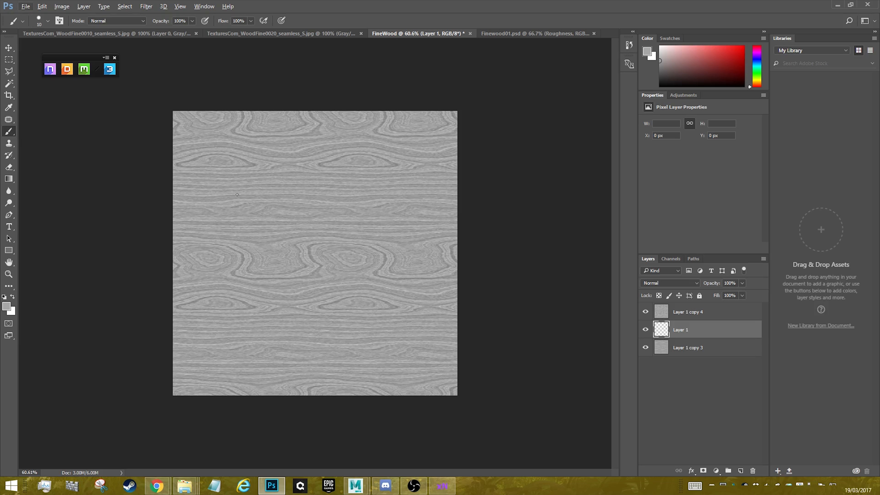
left_click(285, 208, "alt")
key("alt+BackSpace")
left_click_drag(706, 328, 696, 359)
- Set the blend mode of the top wood layer, Layer 1 copy 4, to Overlay
left_click(693, 331)
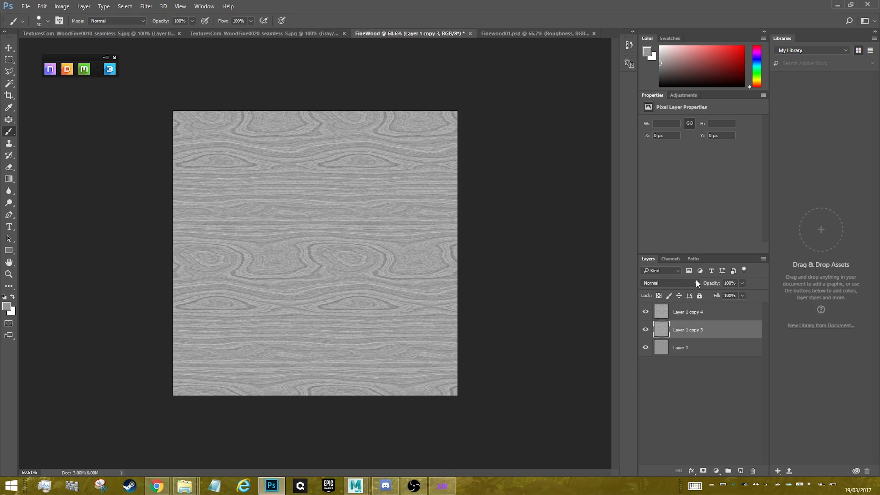
left_click(693, 313)
left_click(688, 283)
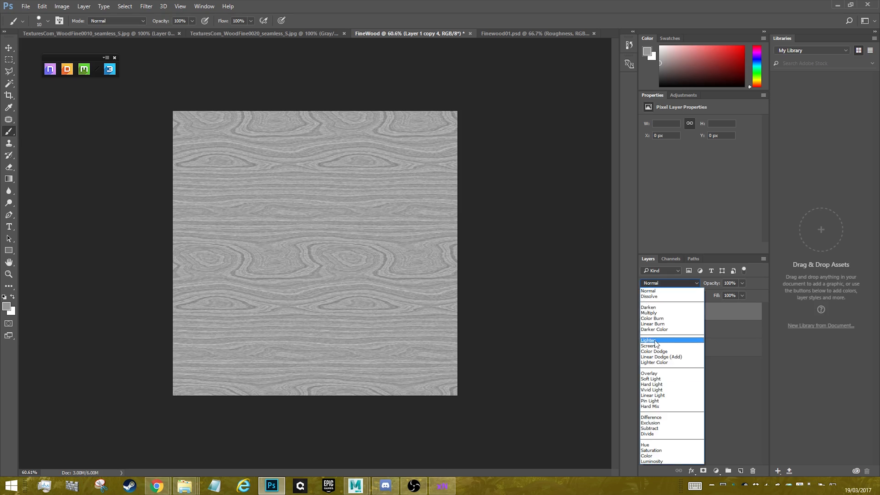
key("Escape")
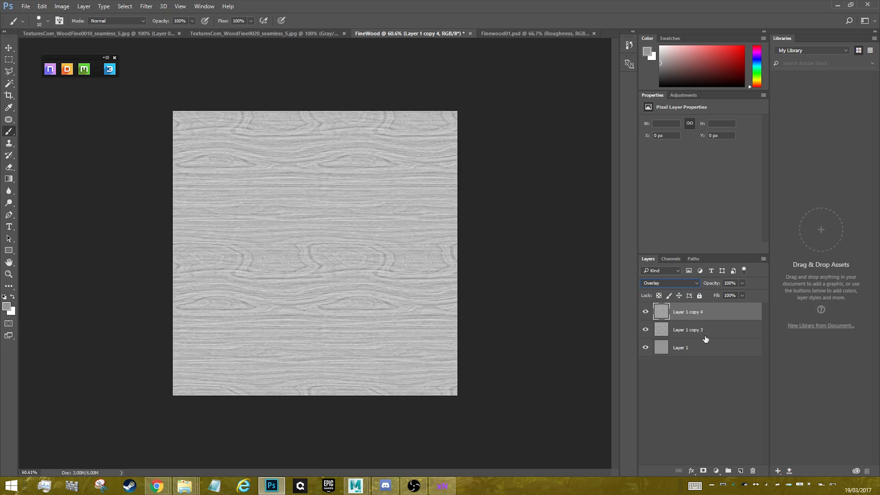
- Try the Overlay blend mode on Layer 1 copy 3, and set the layer back to Normal
left_click(707, 331)
left_click(688, 283)
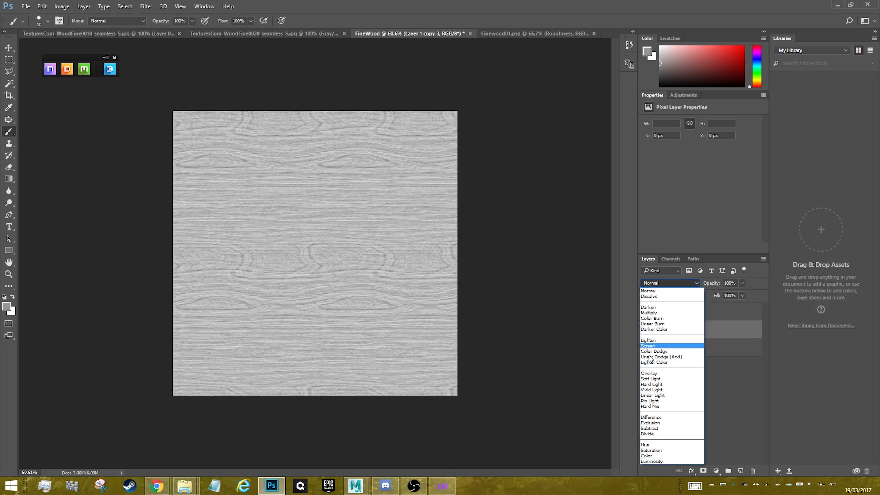
left_click(650, 374)
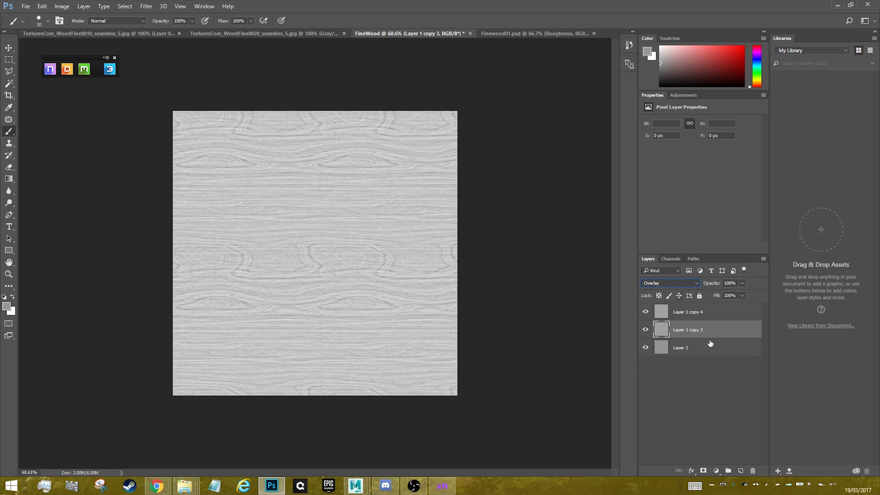
left_click(689, 283)
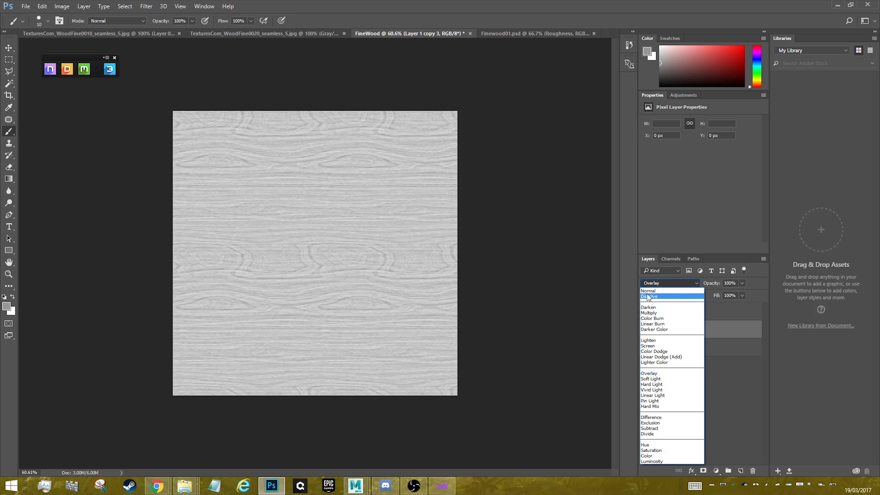
left_click(649, 296)
left_click(682, 283)
left_click(648, 291)
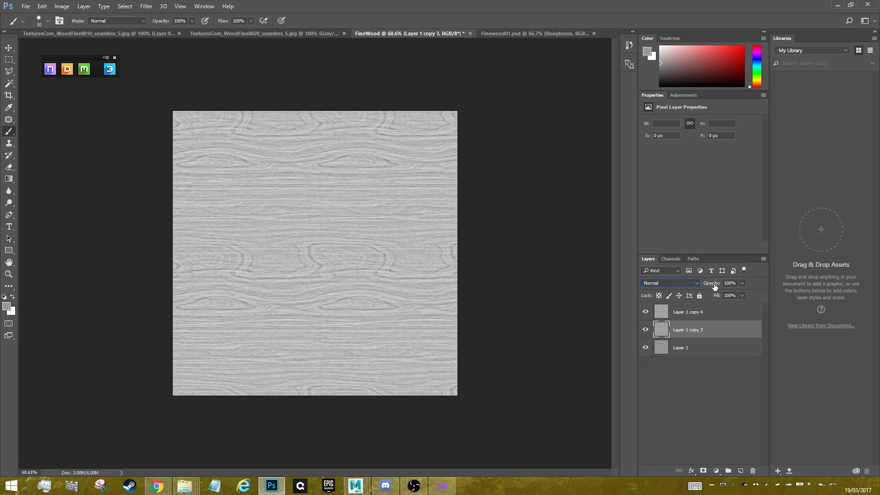
- Set the opacity of Layer 1 copy 3 to 50% and of Layer 1 copy 4 to 60%
mouse_move(714, 286)
left_mouse_down()
mouse_move(699, 287)
mouse_move(709, 284)
left_mouse_up()
double_click(730, 285)
type("50")
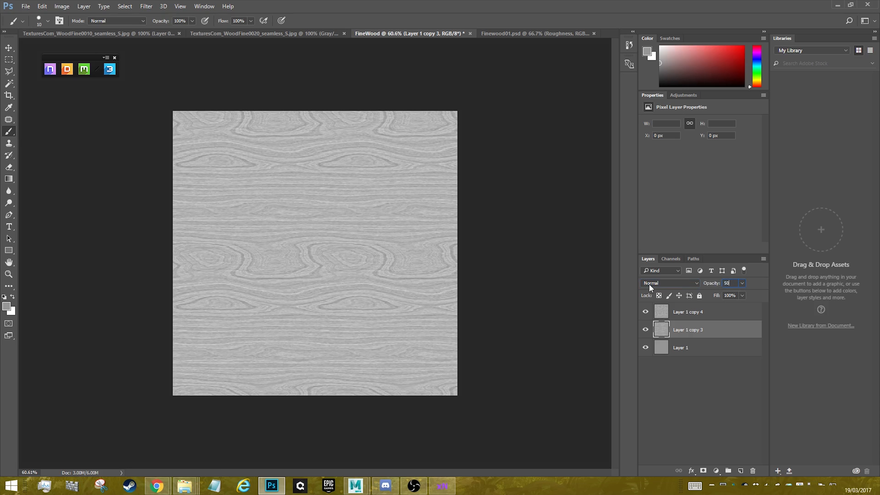
left_click(689, 314)
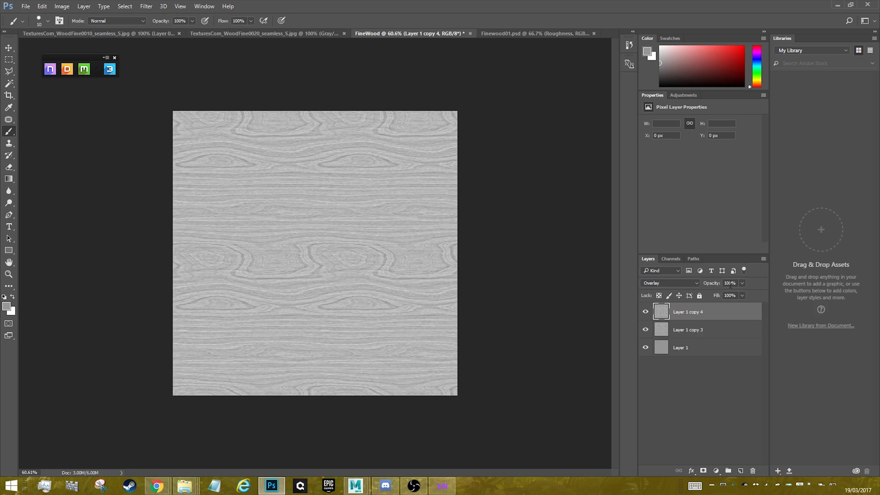
double_click(734, 283)
type("60")
key("Return")
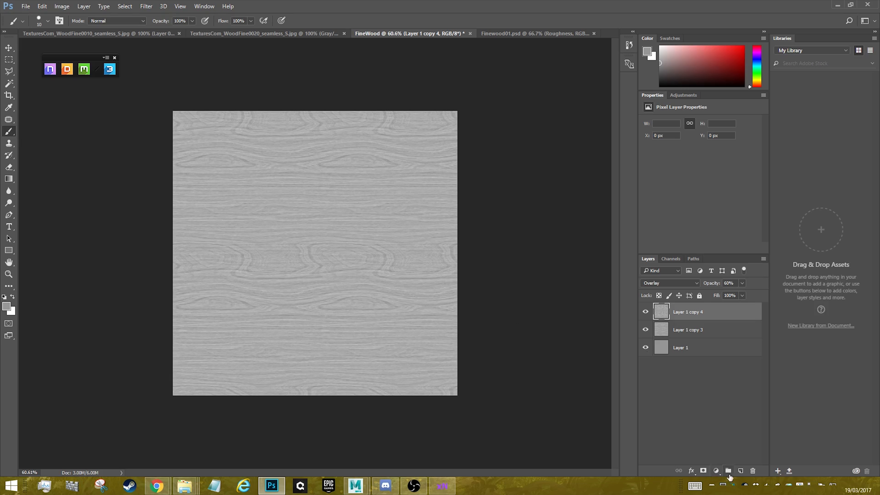
- Add a Levels adjustment clipped to Layer 1 copy 4 and set its midtones to 0.80
left_click(715, 472)
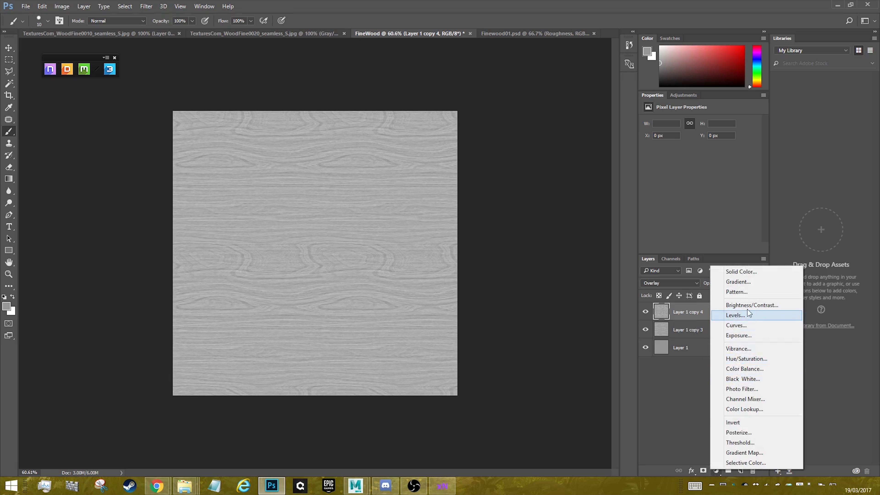
left_click(736, 315)
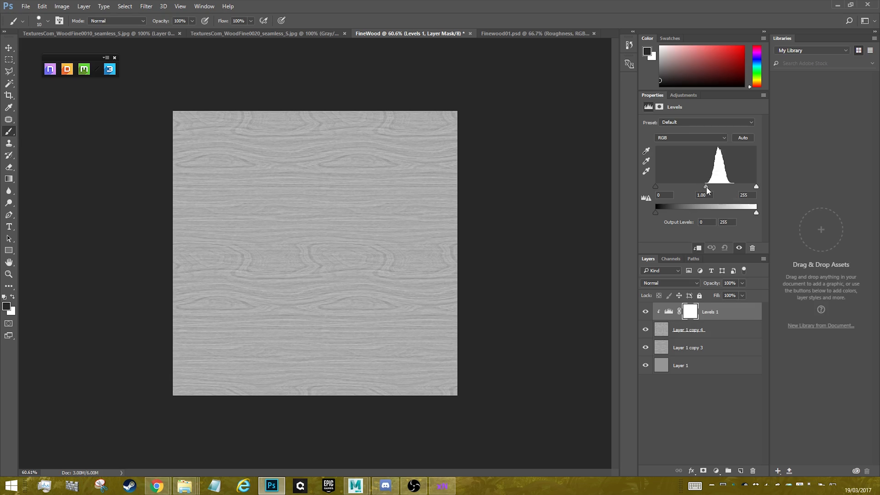
left_click_drag(706, 187, 671, 189)
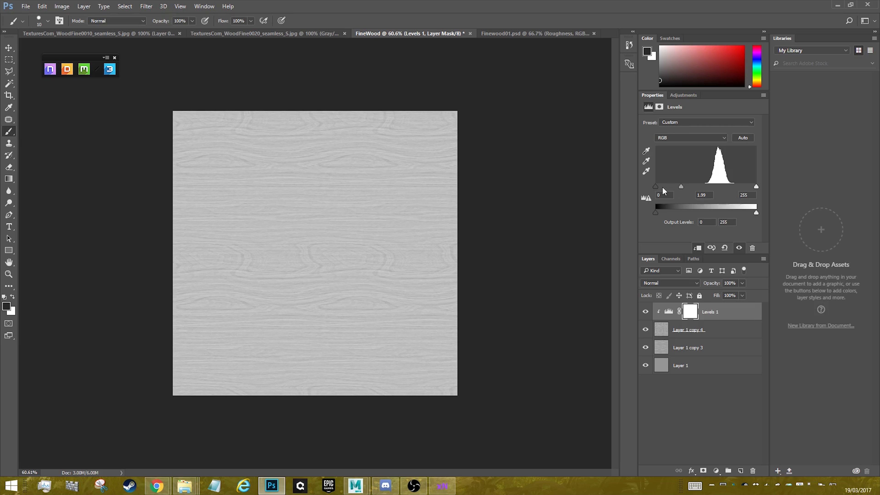
left_click_drag(681, 189, 713, 187)
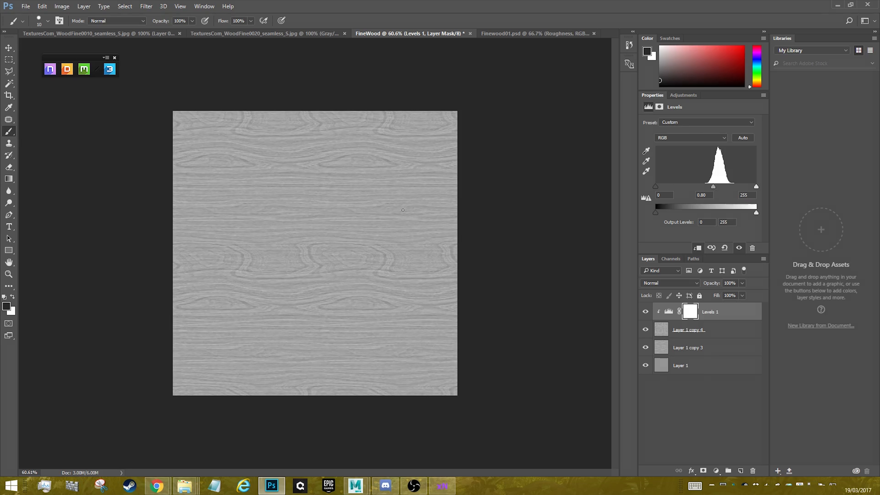
- Set the opacity of Layer 1 copy 4 to 40% and of Layer 1 copy 3 to 80%
left_click(721, 333)
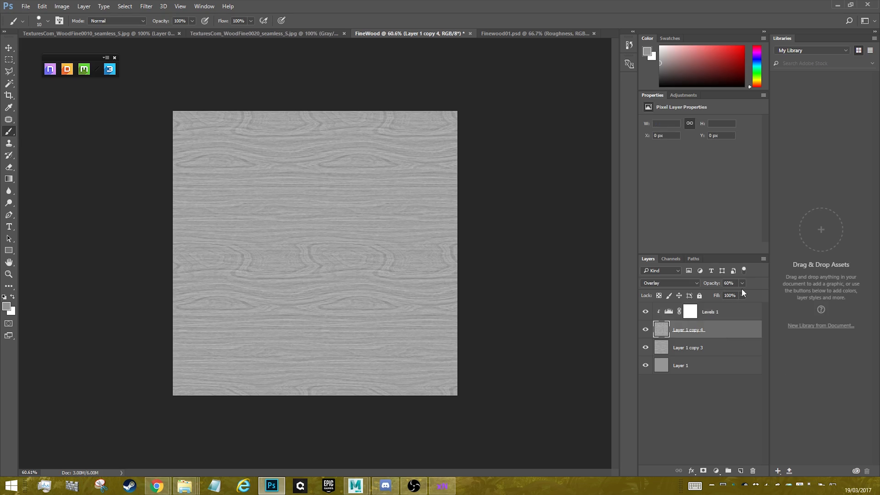
left_click(731, 285)
type("4")
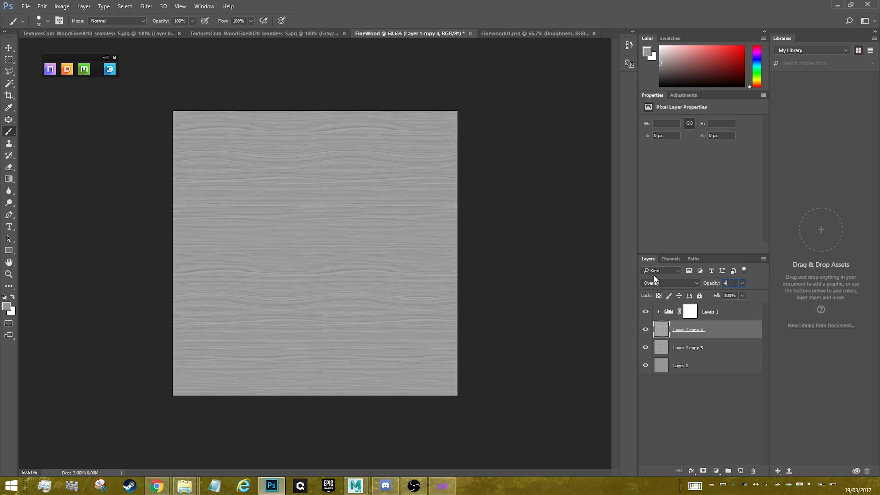
type("0")
key("Return")
left_click(716, 347)
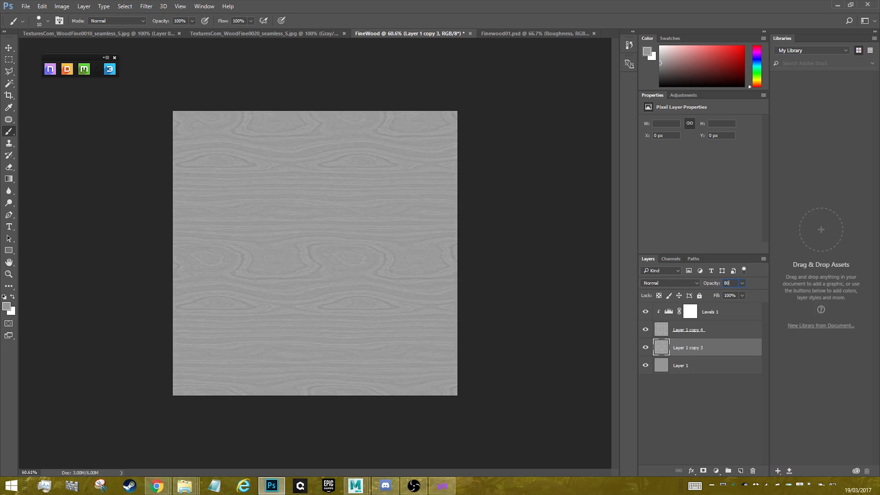
type("80")
key("Return")
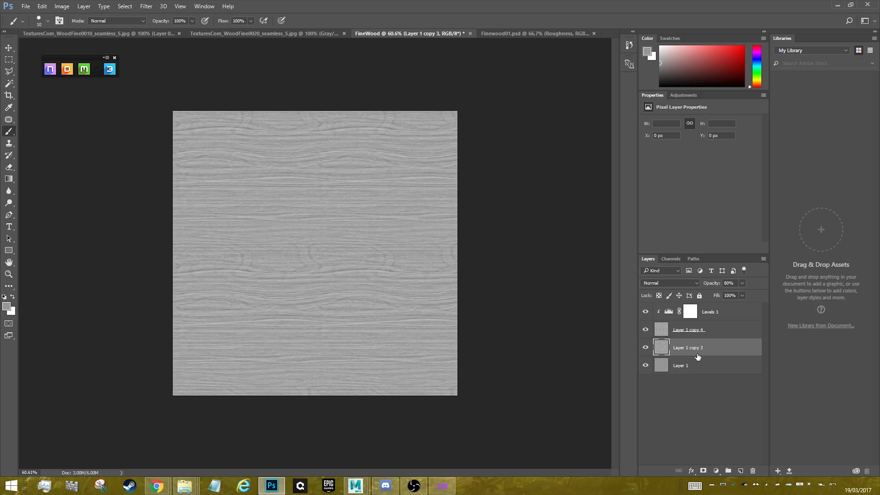
- Add a Levels adjustment clipped to Layer 1 copy 3, with black input 21, midtones 0.86 and white input 210
left_click(716, 471)
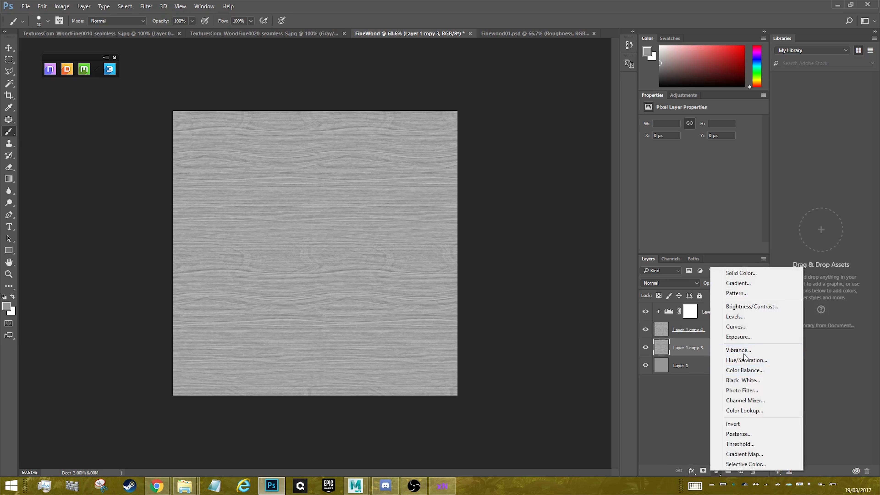
left_click(741, 315)
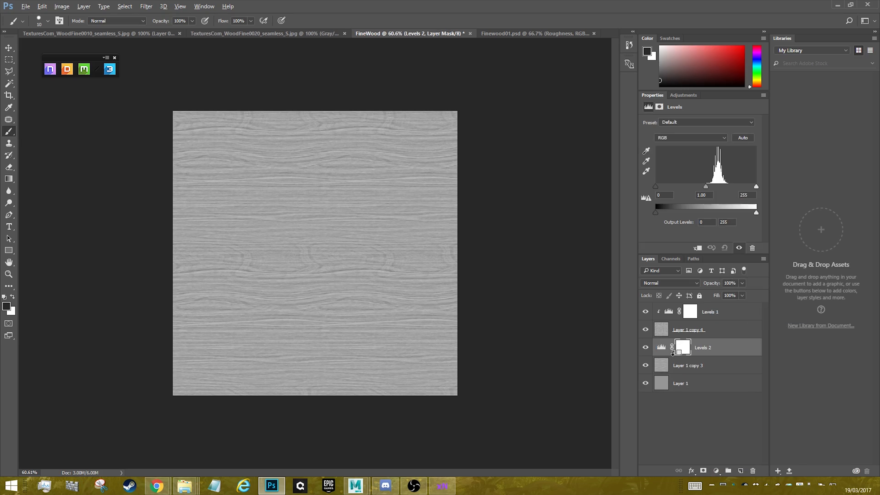
left_click(672, 352, "alt")
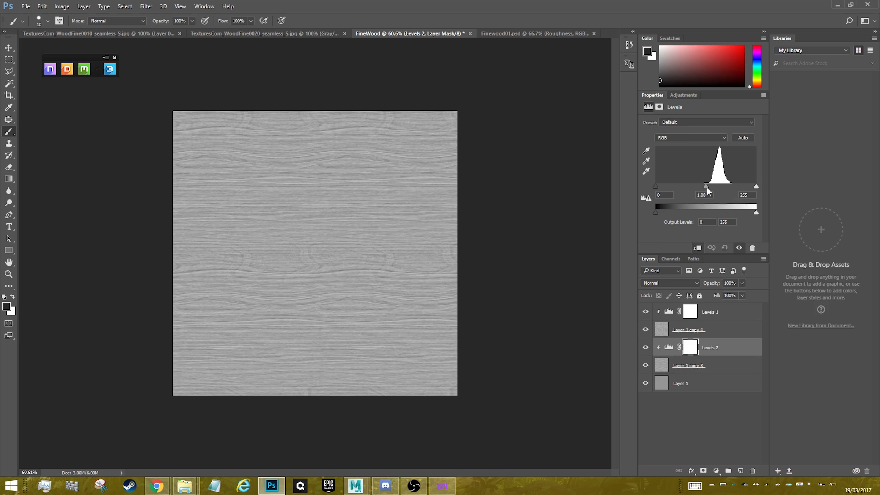
left_click_drag(707, 189, 711, 189)
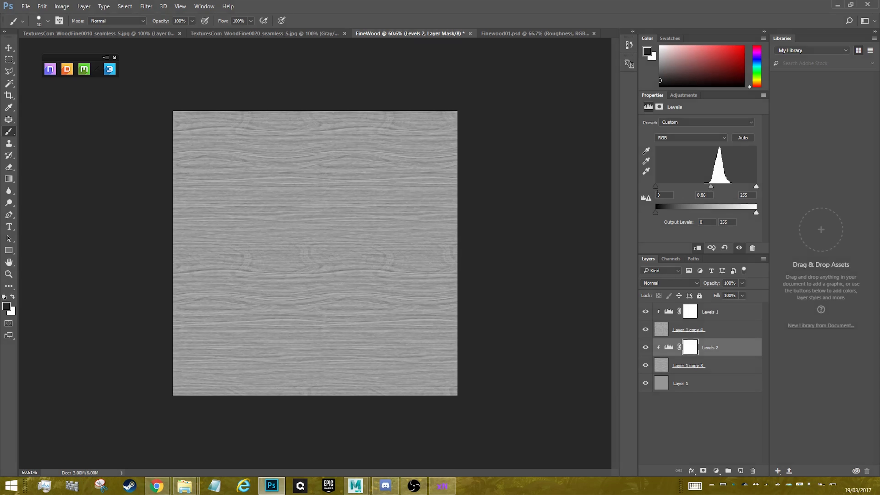
mouse_move(657, 188)
left_mouse_down()
mouse_move(684, 187)
mouse_move(664, 187)
left_mouse_up()
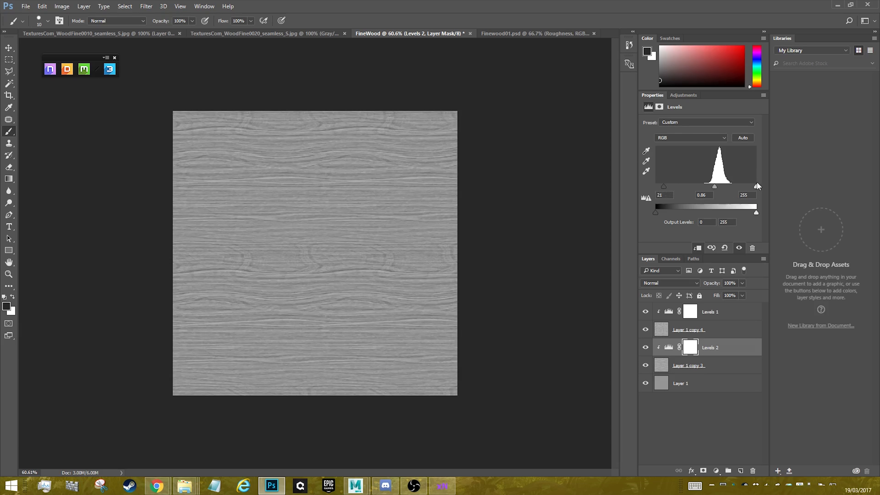
left_click_drag(757, 186, 740, 192)
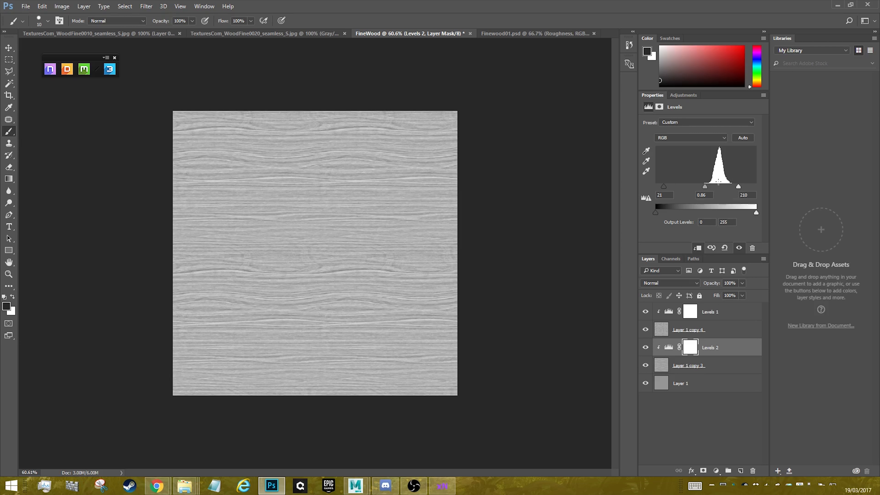
- In Finewood01.psd, hide the Roughness group, show the Albedo group, and expand Albedo and its Base subgroup
left_click(526, 33)
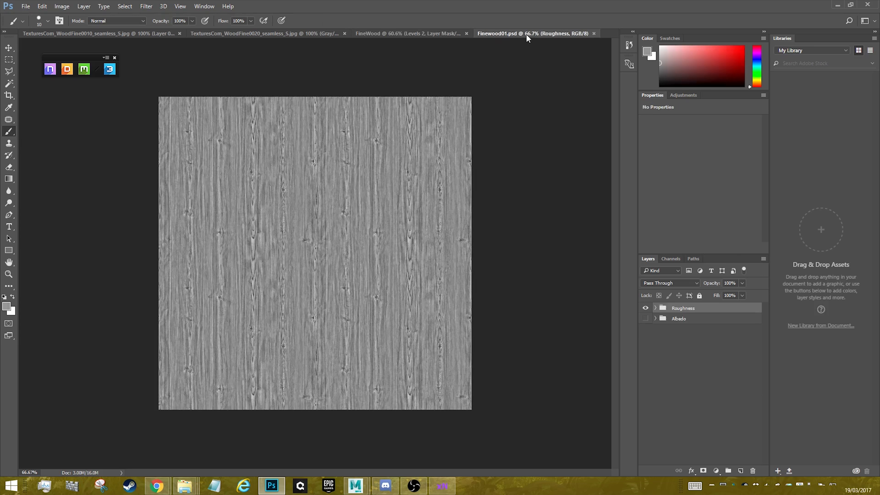
left_click(645, 308)
left_click(645, 319)
left_click(658, 321)
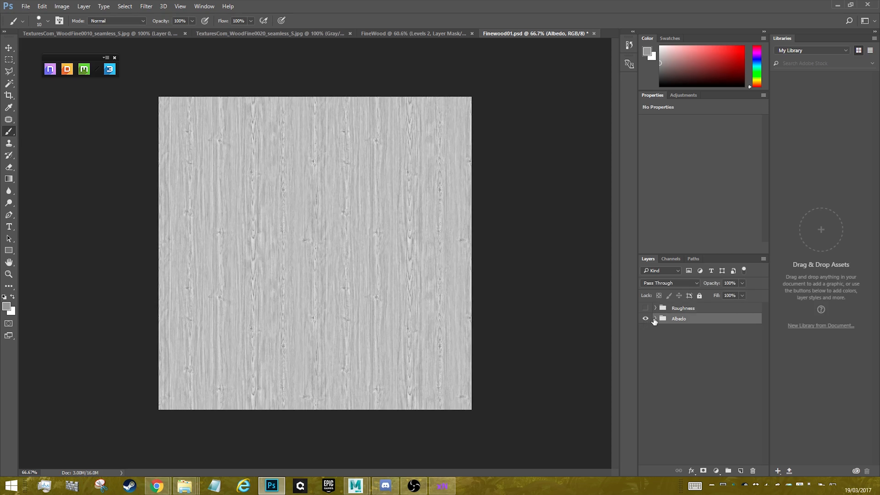
left_click(655, 319)
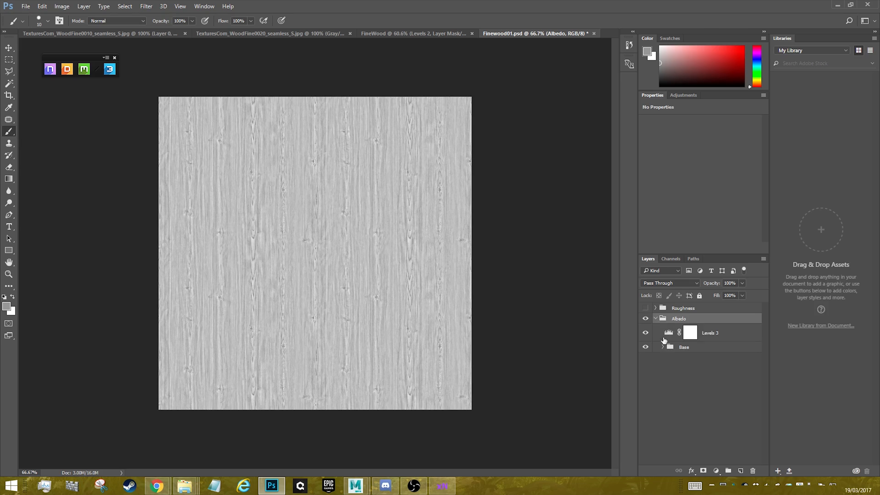
left_click(662, 346)
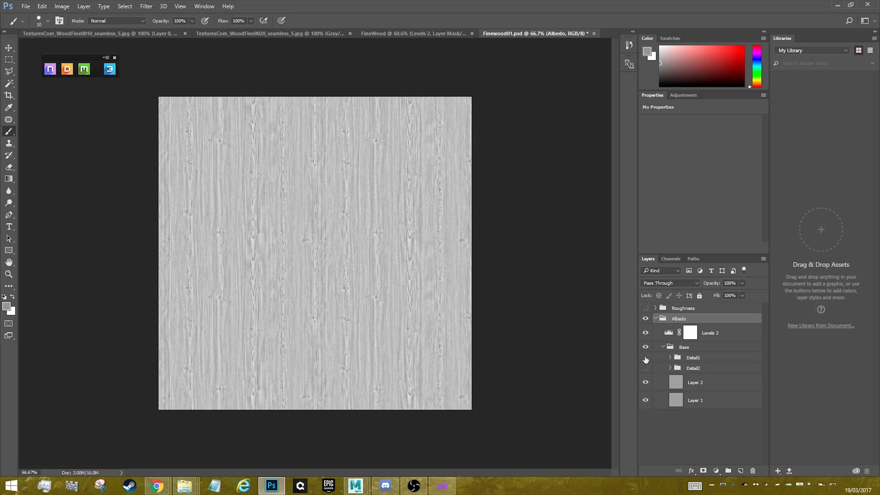
- Duplicate the Detail1 group into the FineWood document, accepting the colour profile conversion
right_click(697, 357)
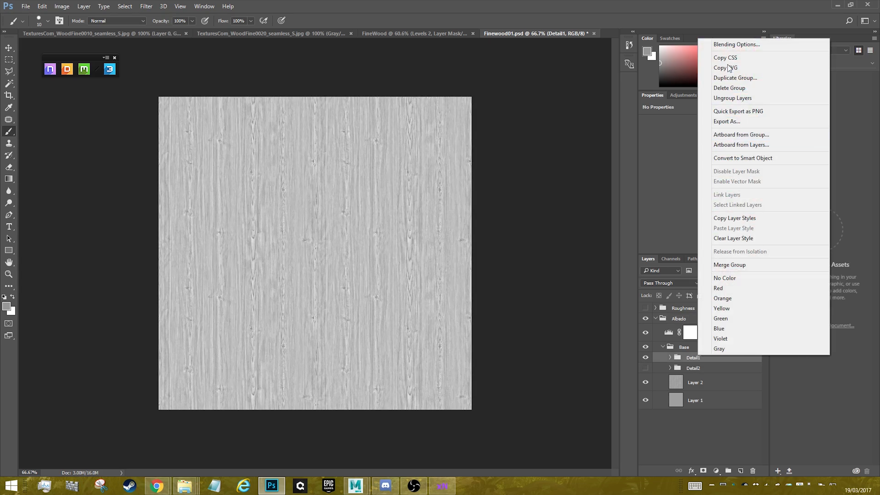
left_click(735, 78)
left_click(444, 184)
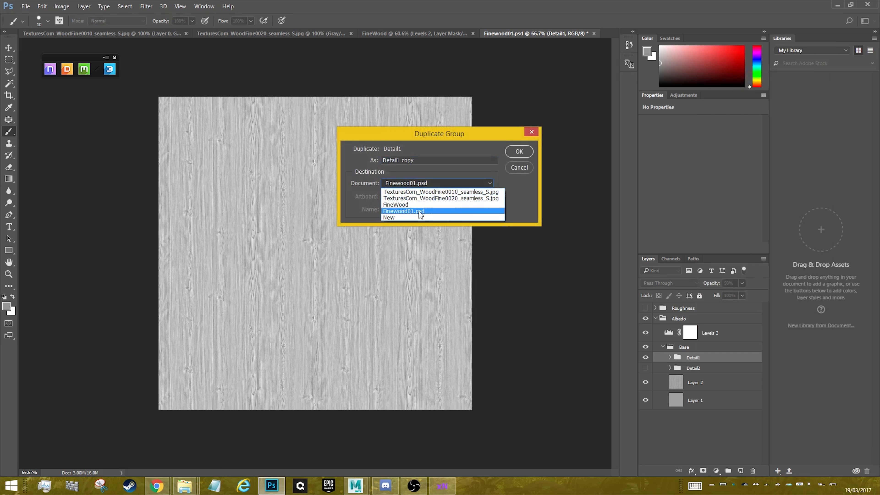
left_click(416, 207)
left_click(519, 151)
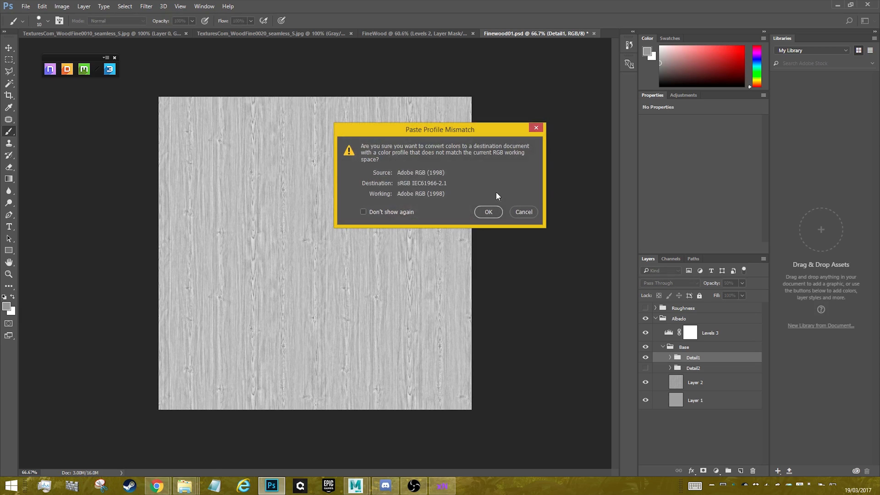
left_click(492, 212)
- In the FineWood document, rotate the Detail1 group 90° clockwise
left_click(437, 33)
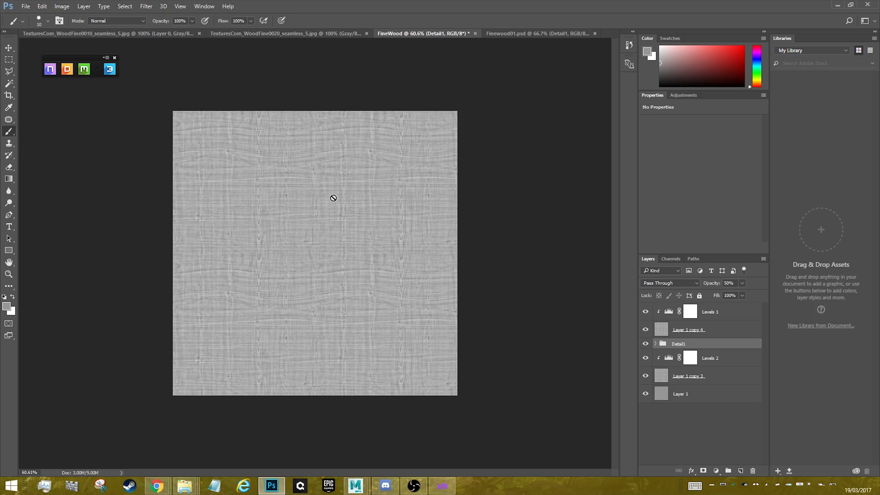
right_click(703, 344)
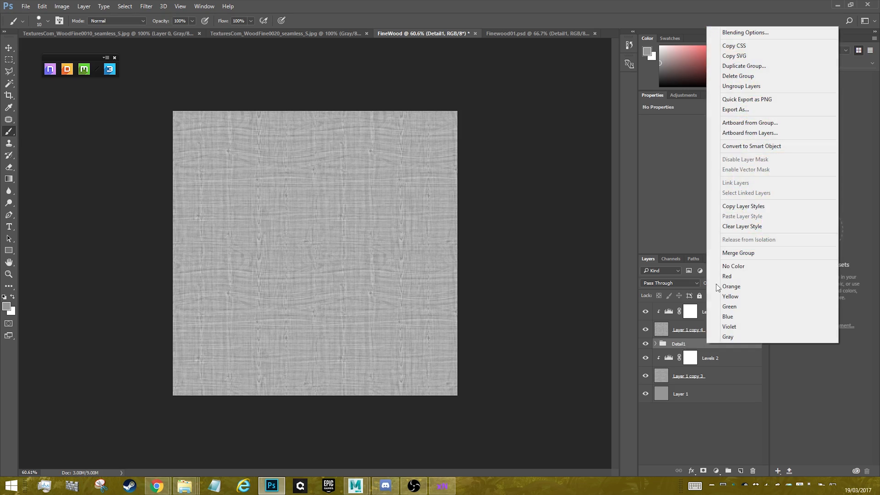
left_click(698, 348)
key("ctrl+t")
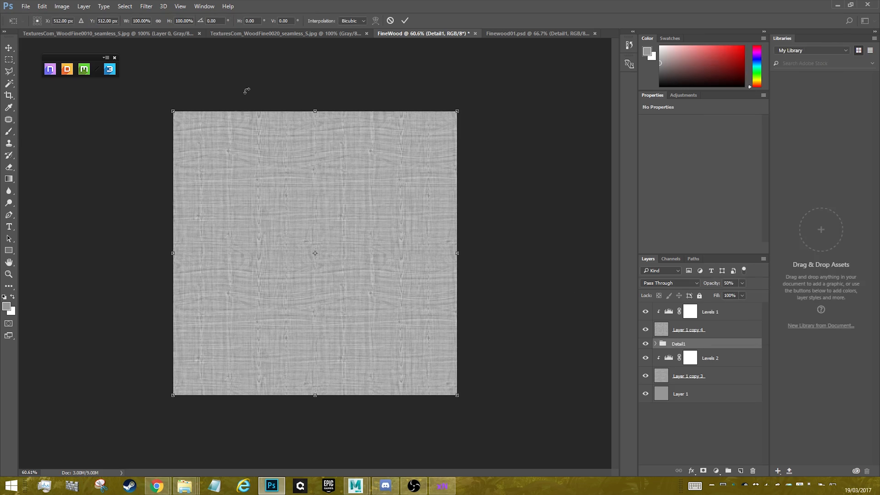
right_click(312, 201)
left_click(361, 314)
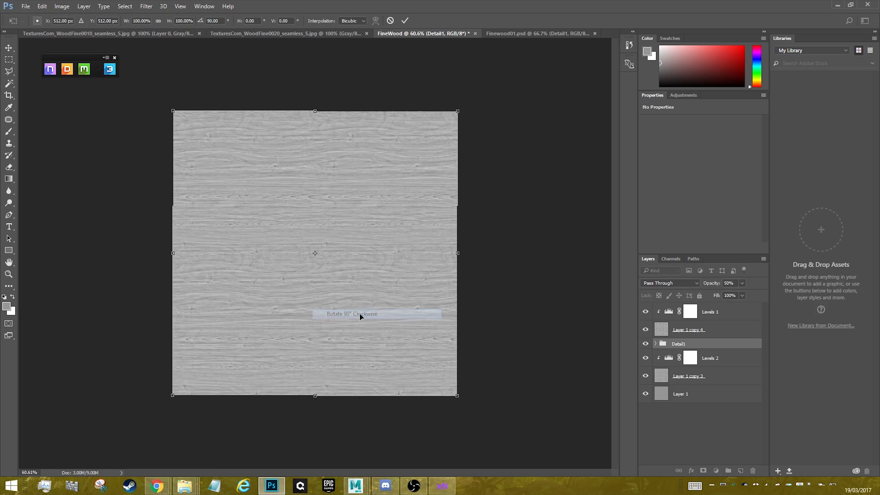
key("Return")
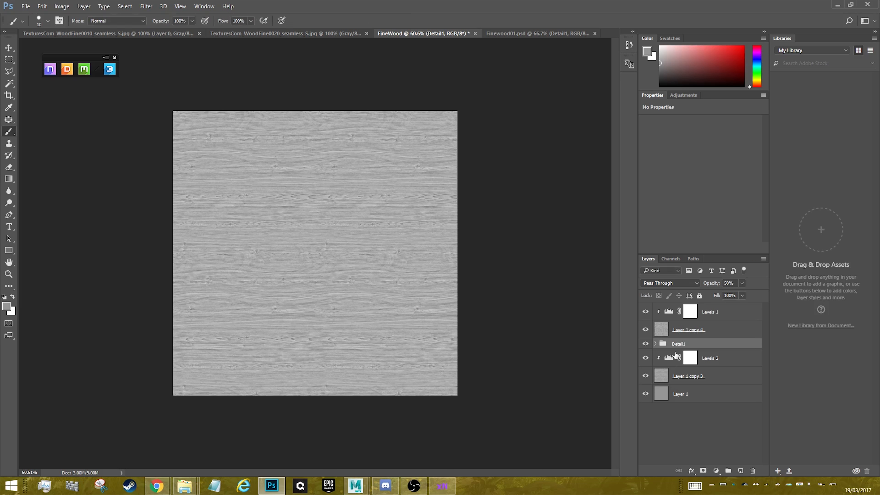
- Expand the Detail1 group, and put Layer 1 copy 4 and its clipped Levels 1 into a group named Detail2
left_click(657, 345)
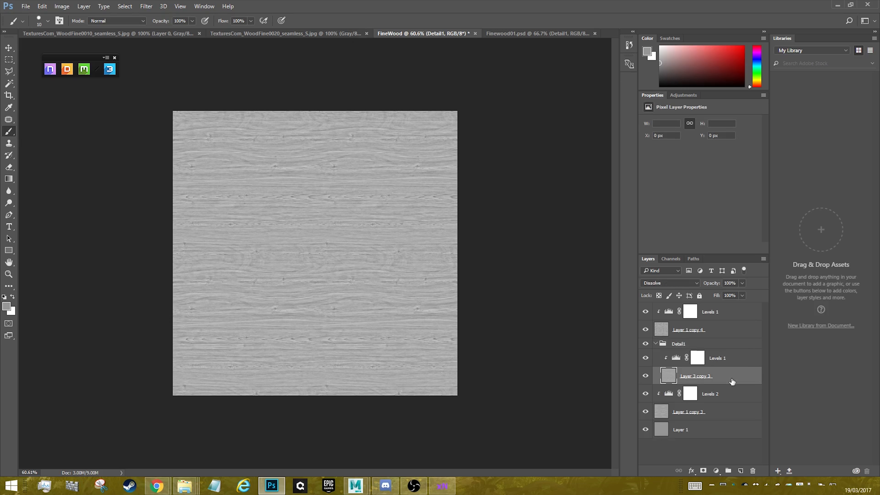
left_click(705, 380)
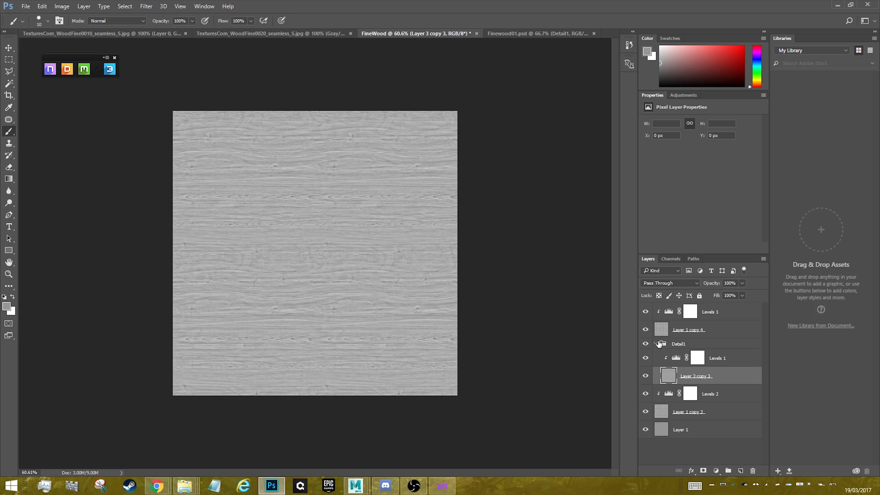
left_click(667, 345)
left_click(706, 329)
left_click(729, 312, "shift")
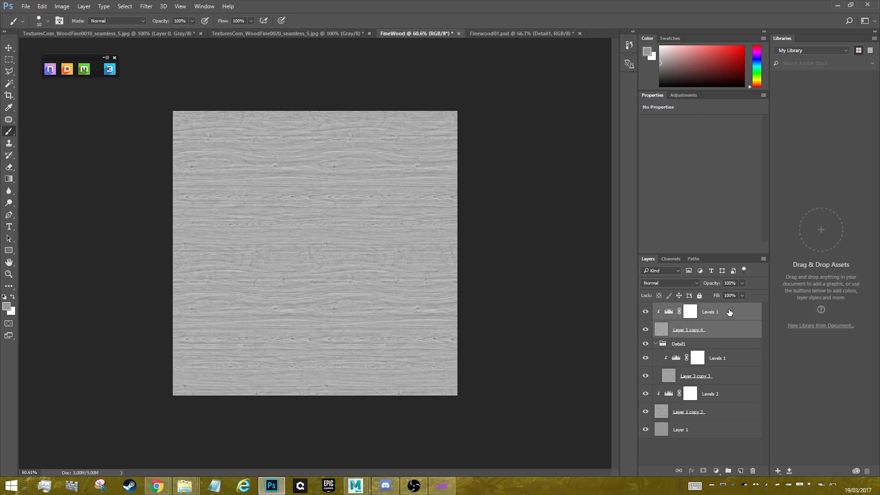
key("ctrl+g")
double_click(677, 308)
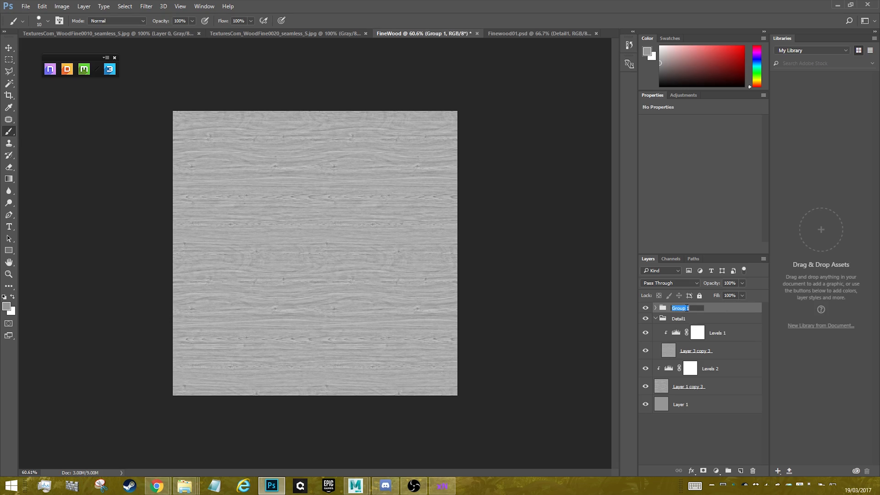
type("Detail2")
key("Return")
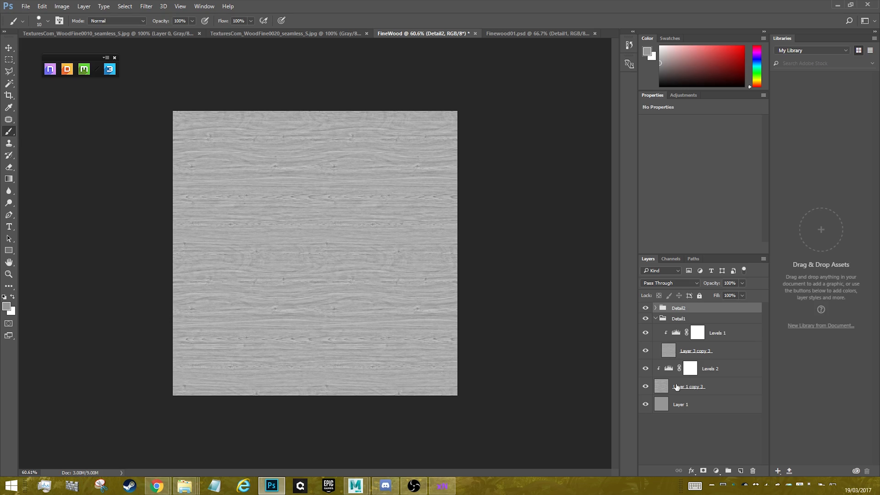
- Group Layer 1 copy 3 with its clipped Levels 2 adjustment and name the group Base
left_click(717, 370)
left_click(719, 387, "shift")
key("ctrl+g")
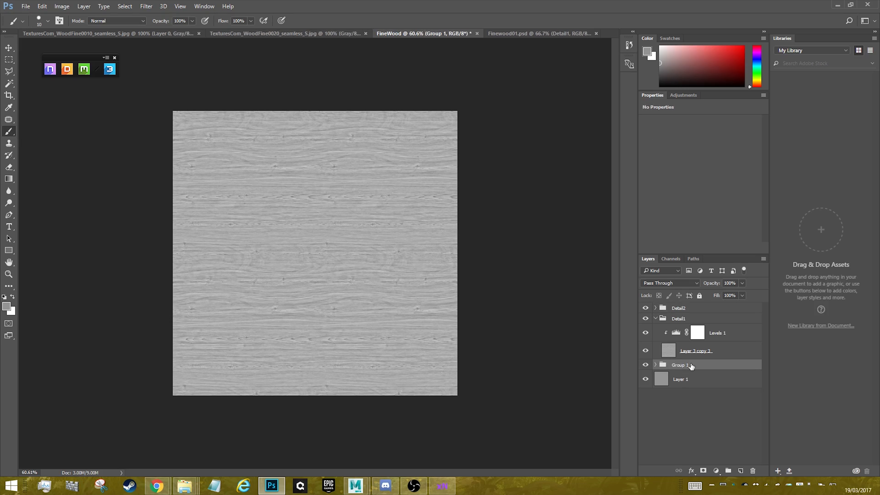
double_click(690, 366)
type("Base")
key("Return")
- Try the Overlay blend mode on Layer 3 copy 3 in Detail1, and restore it to Dissolve
left_click(722, 350)
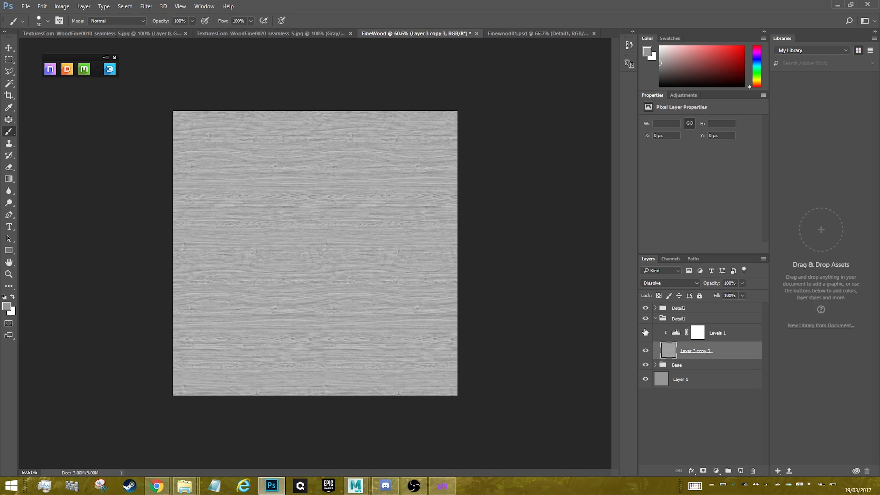
left_click(724, 280)
type("42")
key("Return")
left_click_drag(715, 287, 833, 298)
left_click(646, 285)
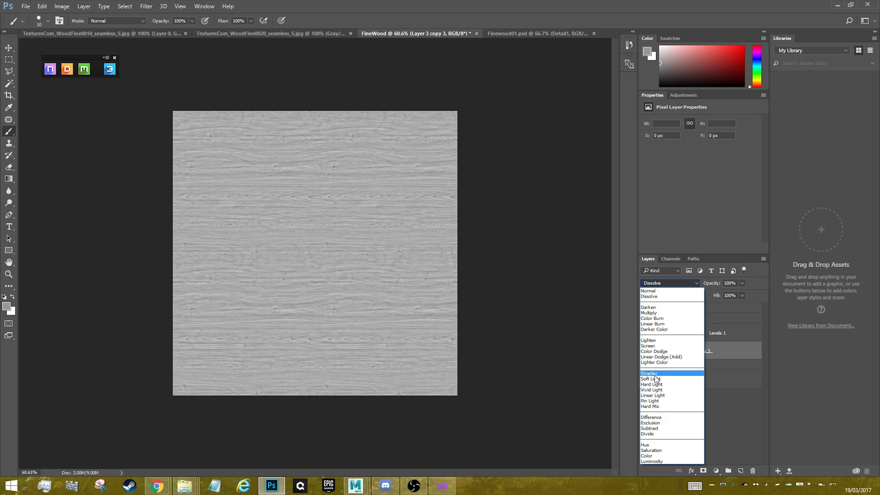
left_click(656, 374)
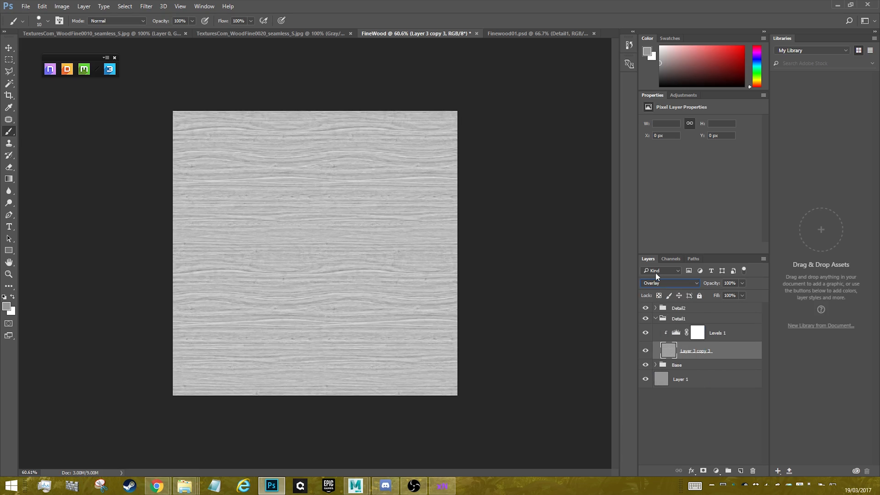
left_click(681, 284)
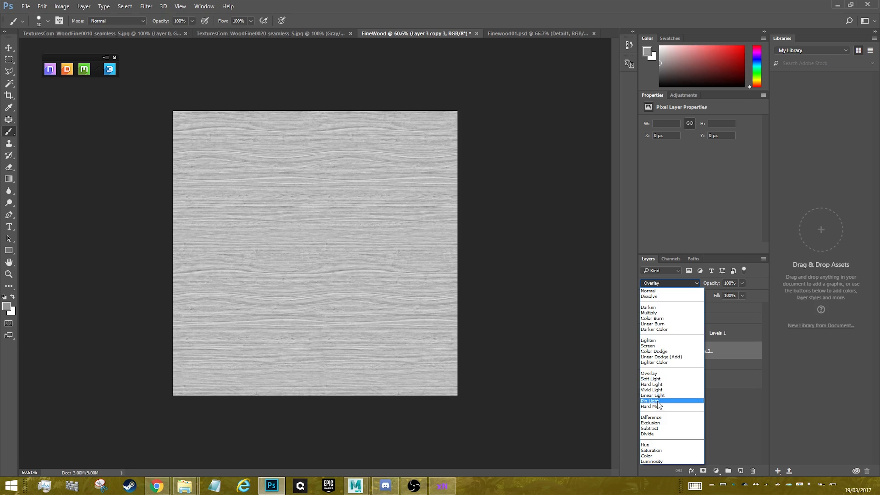
left_click(649, 297)
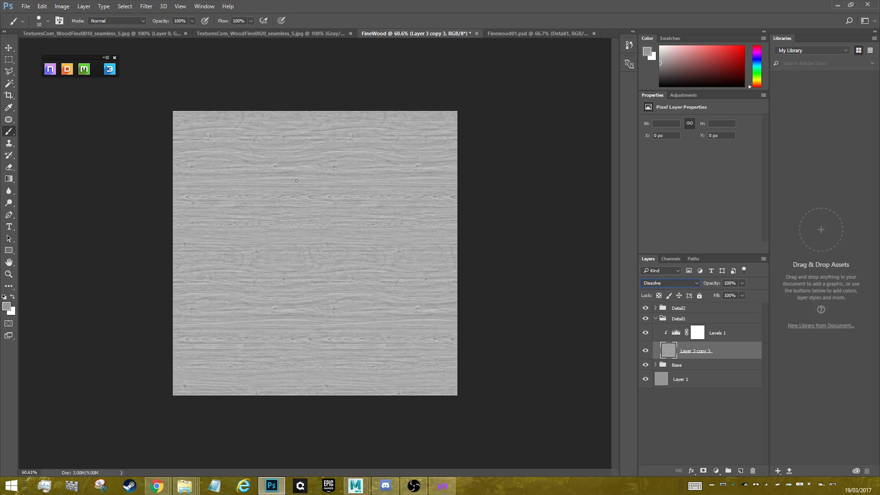
- Collapse the Detail1 group, and close Finewood01.psd without saving its changes
left_click(656, 319)
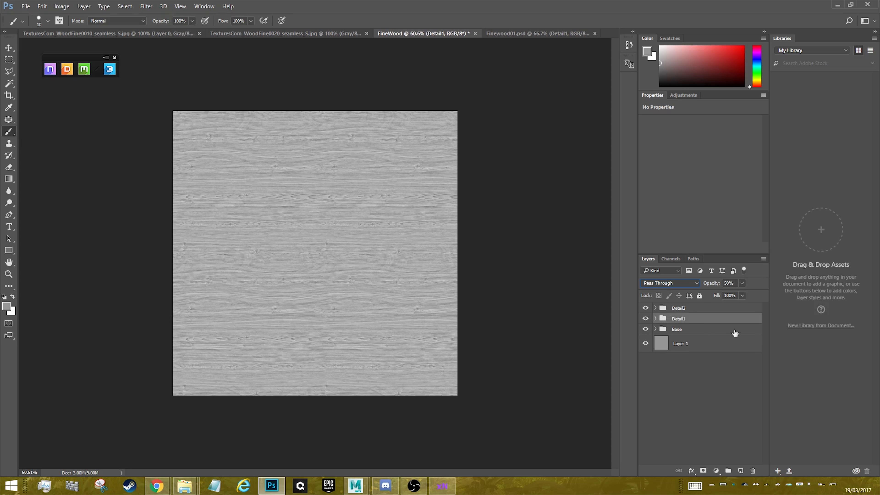
left_click(546, 35)
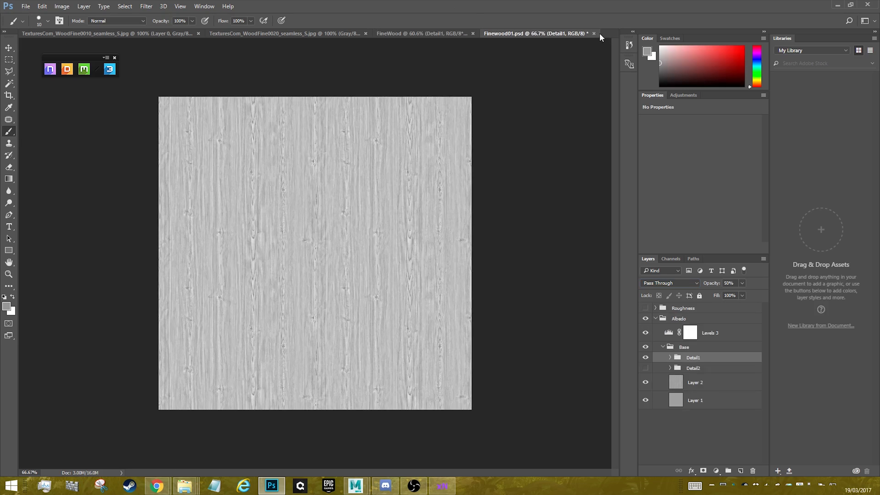
left_click(595, 34)
left_click(436, 181)
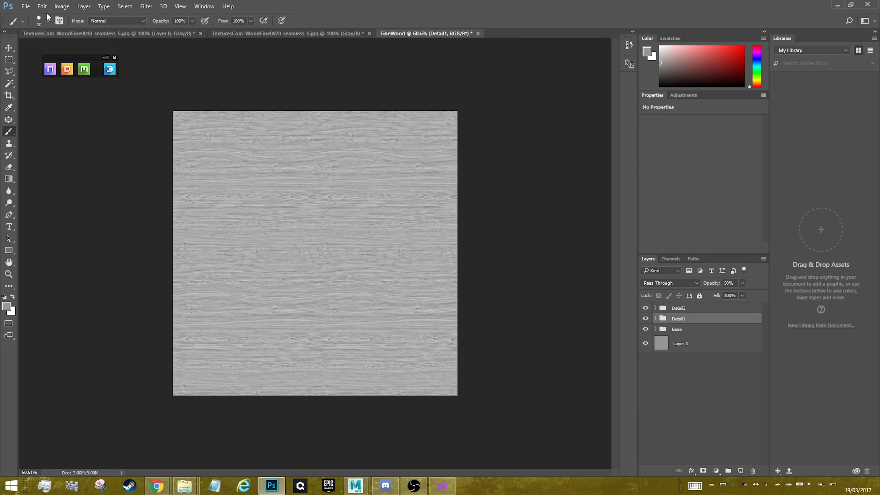
- Save the document in Photoshop format as FineWood in the Materials folder
left_click(26, 6)
left_click(42, 107)
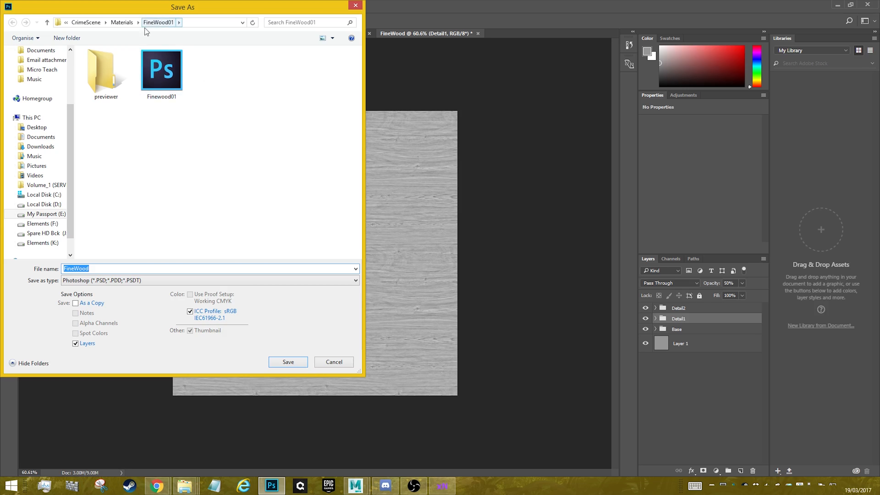
left_click(121, 23)
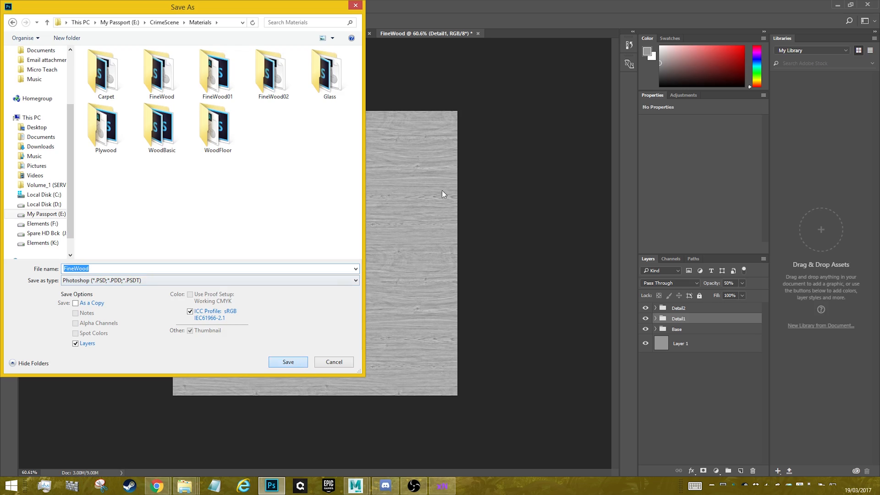
left_click(300, 363)
left_click(543, 154)
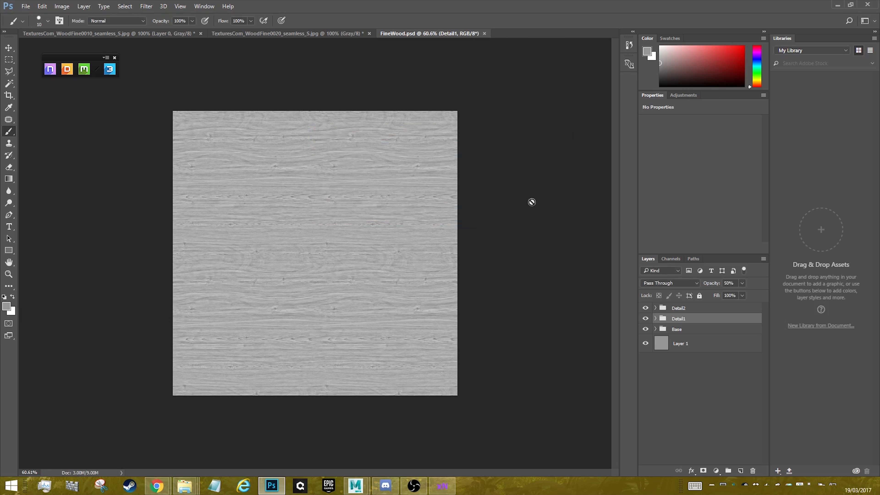
- Save a copy in Targa format as FineWoodAlbedo in the Materials folder at 24 bits/pixel
key("ctrl+shift+s")
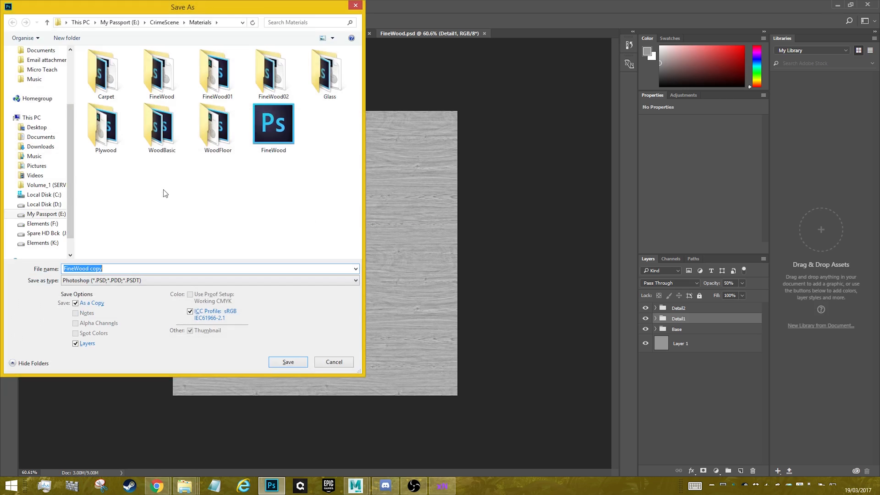
left_click(118, 282)
left_click(98, 430)
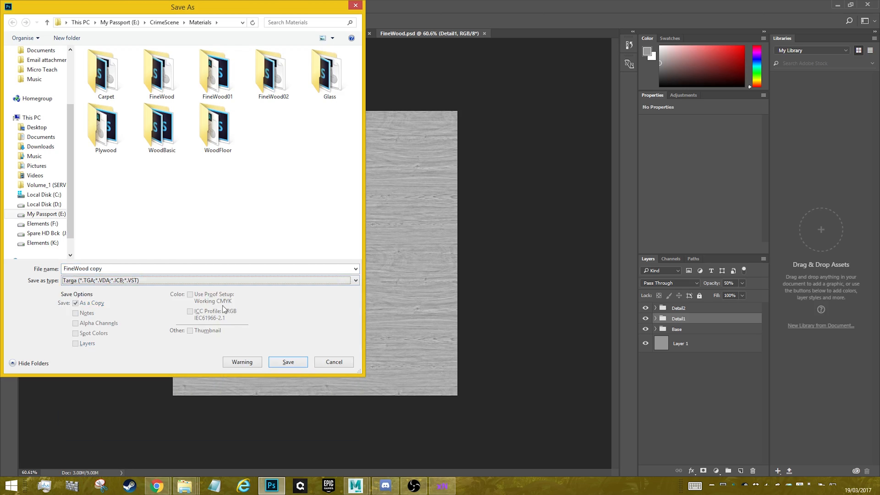
left_click(125, 268)
left_click(125, 268)
key("BackSpace")
key("BackSpace")
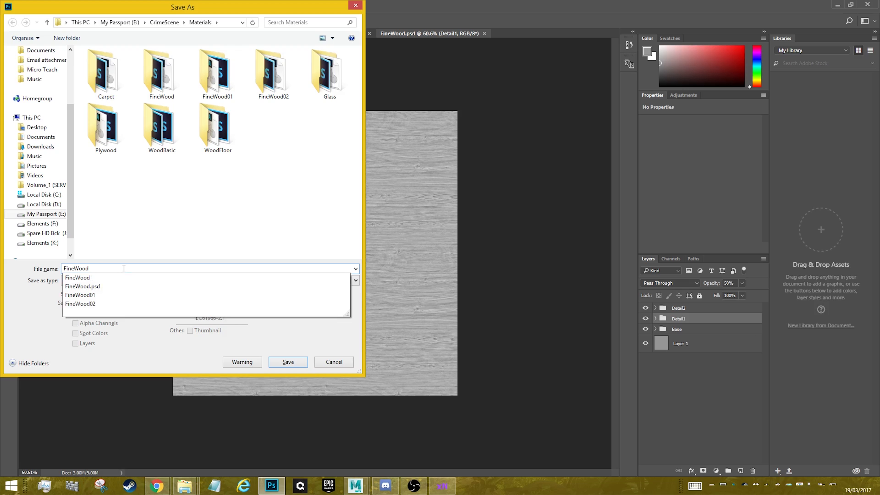
type("Albedo")
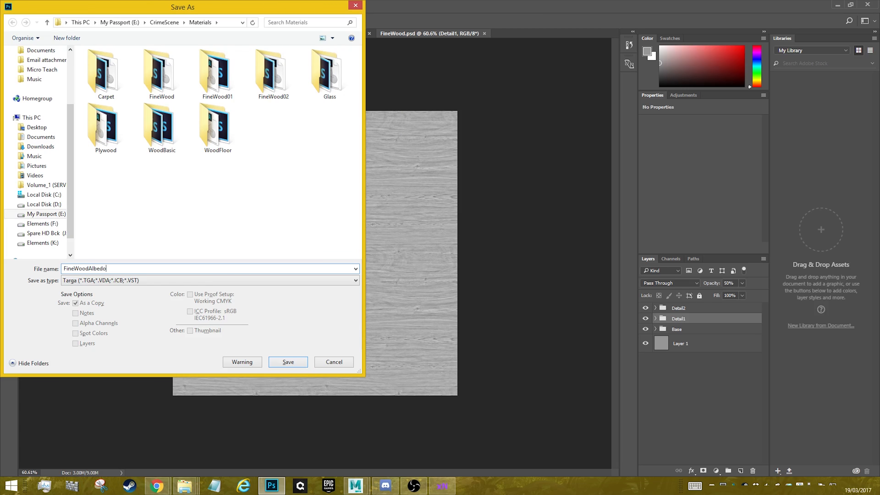
key("Return")
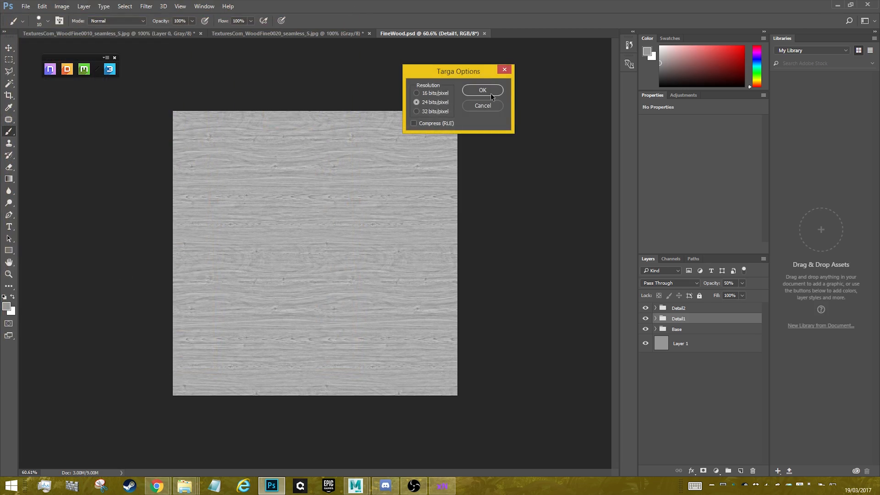
left_click(482, 90)
- Open FineWoodAlbedo.tga from the Materials folder
left_click(25, 6)
left_click(36, 26)
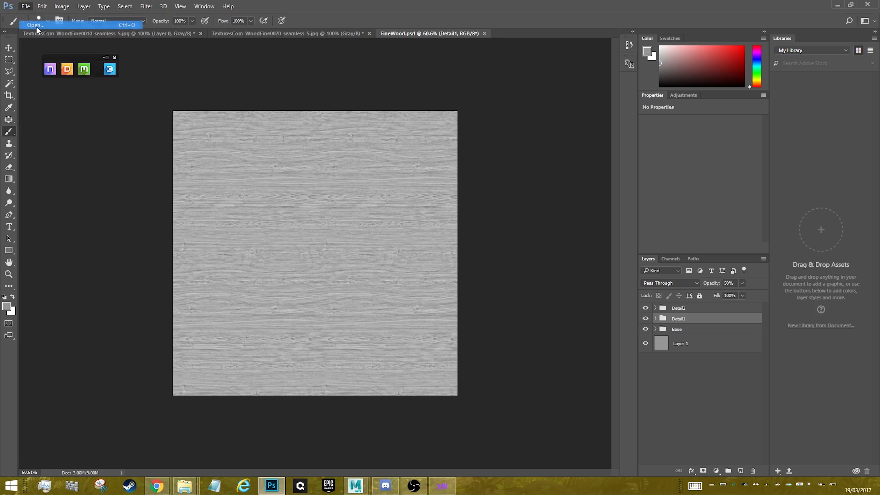
double_click(329, 131)
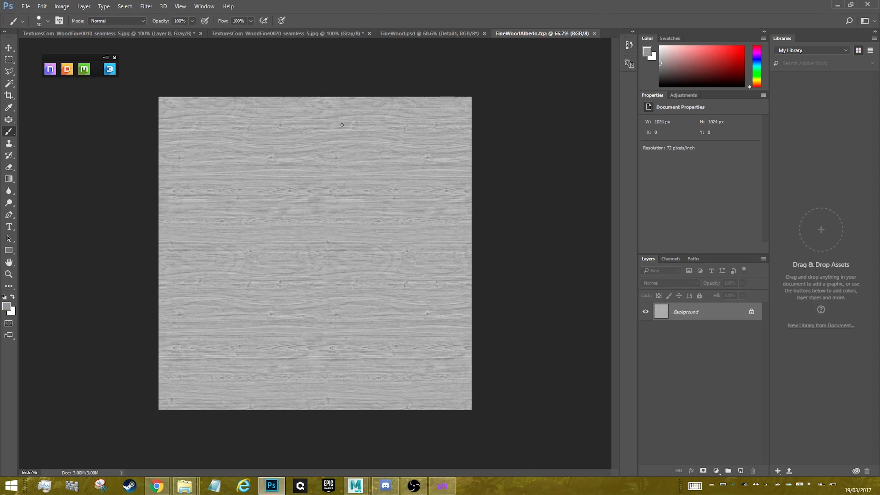
- Check the texture's tiling with a wrap-around Offset of 512 pixels right and 512 down, and close the file without saving
left_click(145, 6)
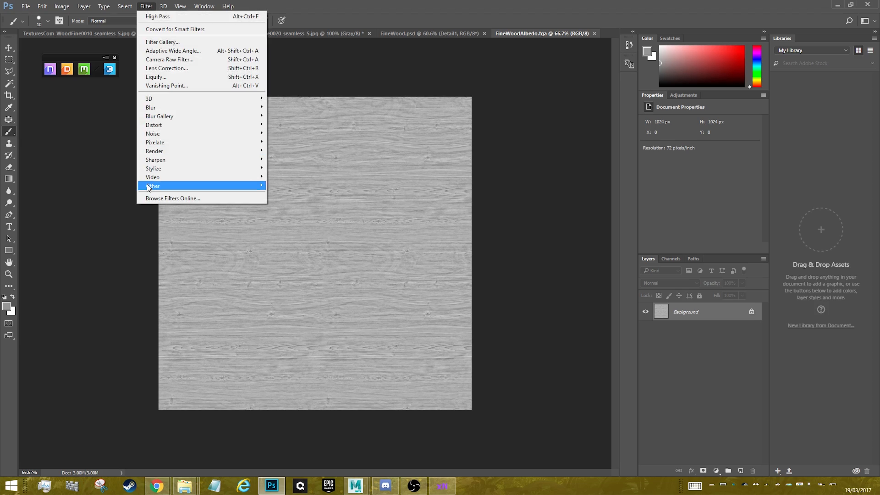
mouse_move(163, 186)
left_click(132, 229)
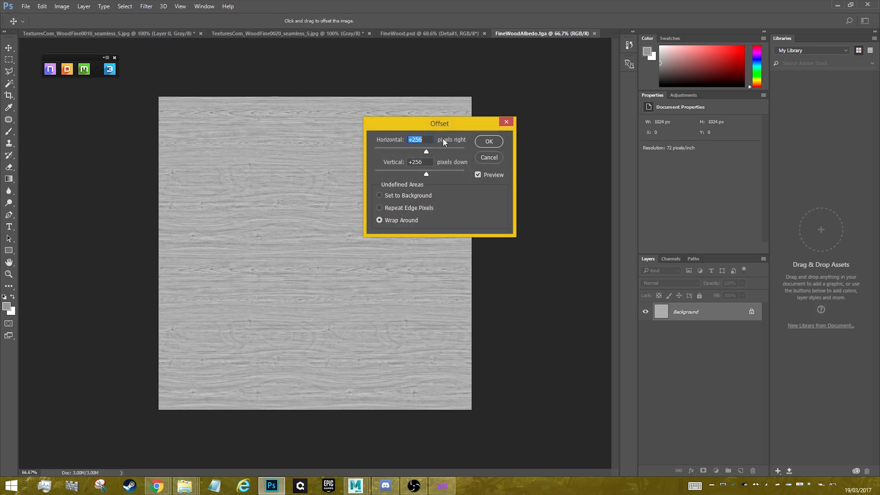
type("512")
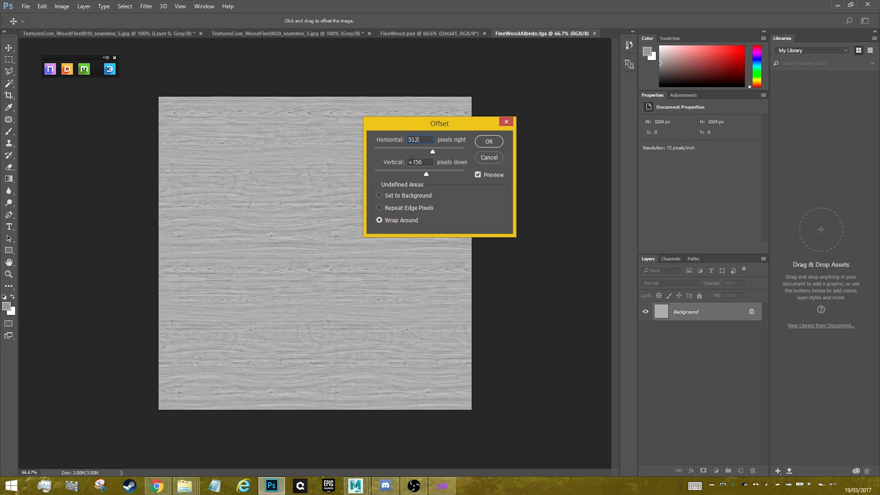
key("Tab")
type("512")
left_click(492, 142)
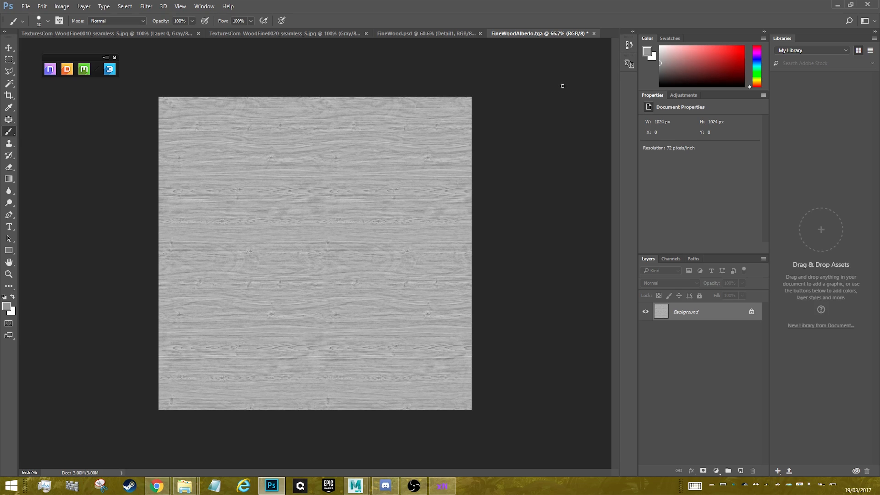
left_click(593, 34)
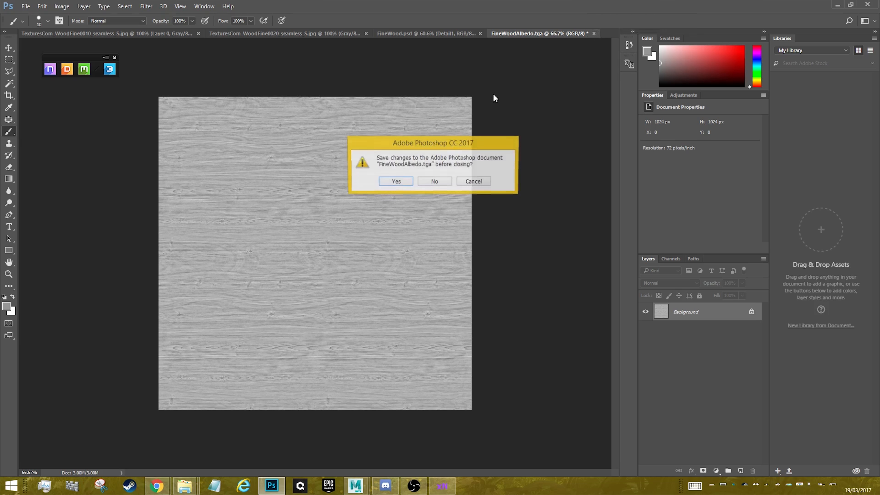
left_click(431, 182)
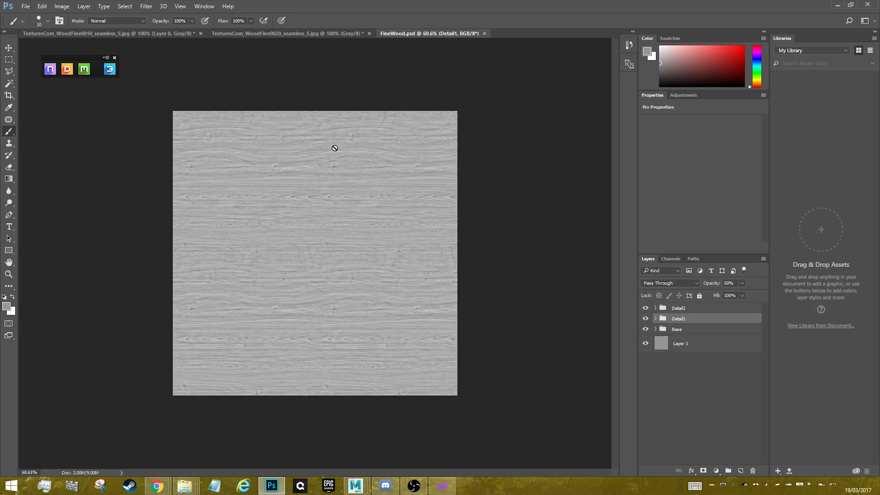
- Group the Detail2, Detail1 and Base groups together with Layer 1 and name the new group Albedo
left_click(682, 308)
left_click(682, 344, "shift")
key("ctrl+g")
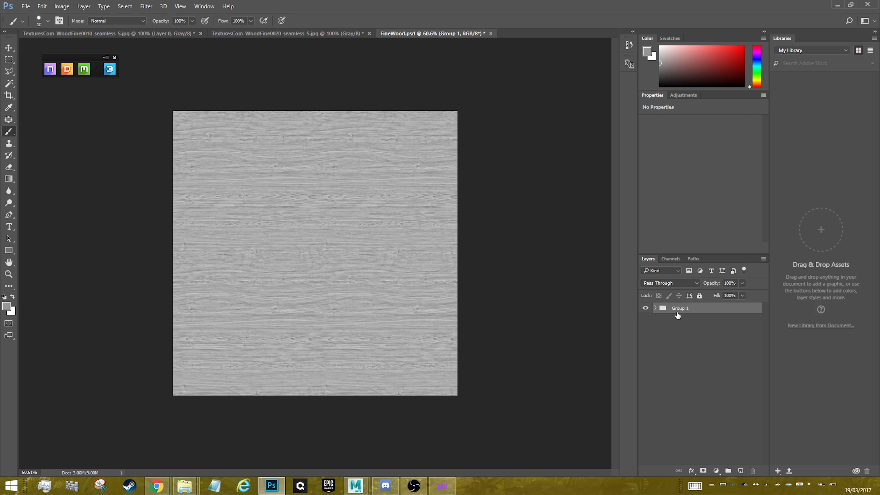
type("Albedo")
key("Return")
- Duplicate the Albedo group and rename the copy Roughness
key("ctrl+j")
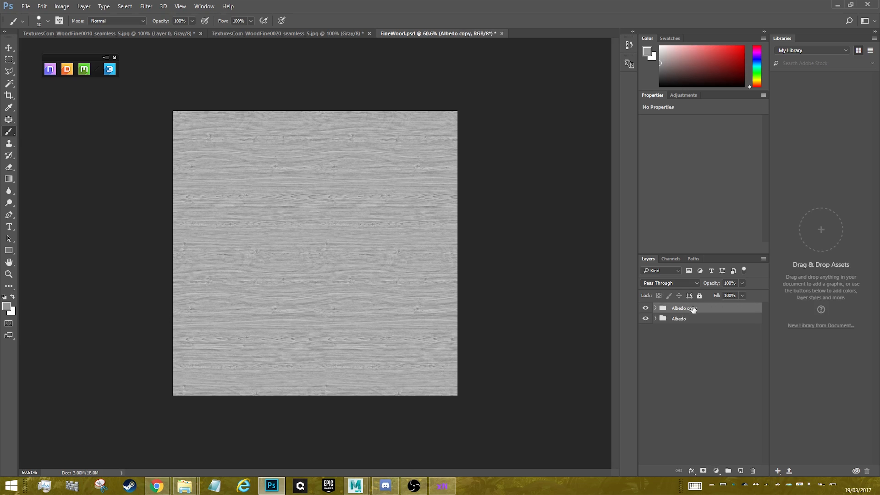
double_click(682, 308)
type("Roughness")
key("Return")
- Add a Brightness/Contrast adjustment layer clipped to the Roughness group and set its brightness to -43
left_click(715, 470)
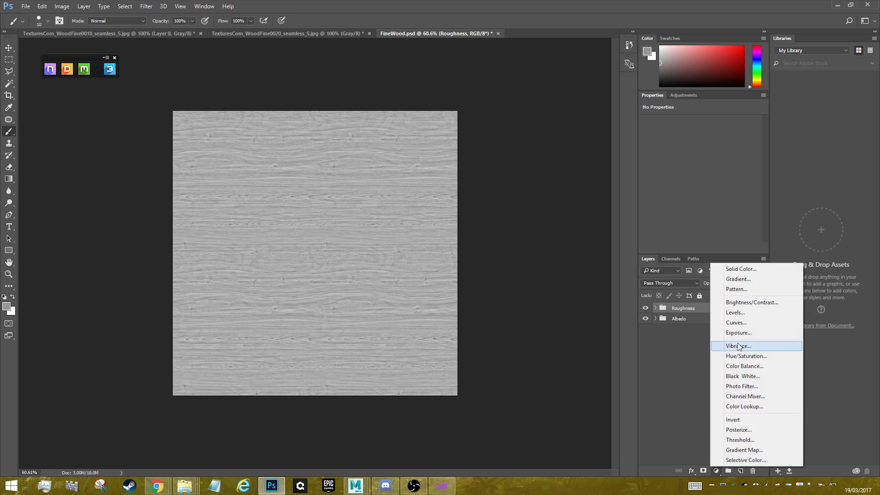
left_click(753, 304)
left_click(666, 319, "alt")
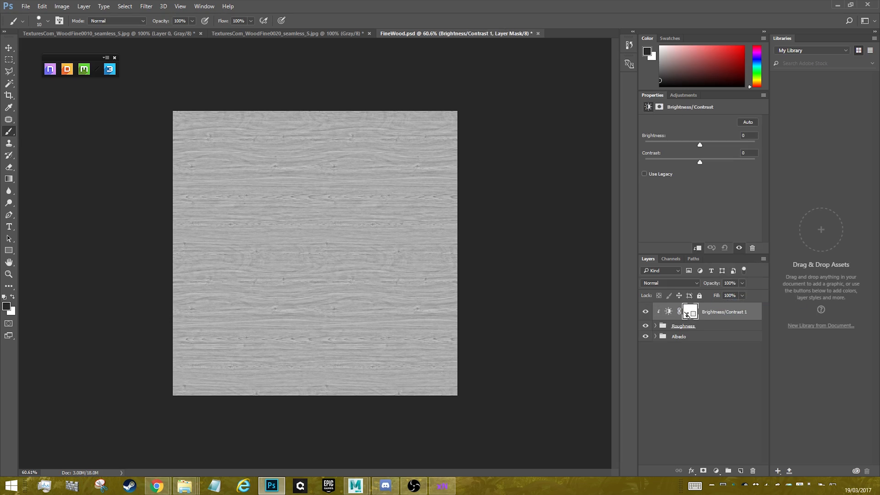
mouse_move(702, 144)
left_mouse_down()
mouse_move(668, 143)
mouse_move(712, 143)
mouse_move(680, 144)
mouse_move(691, 145)
left_mouse_up()
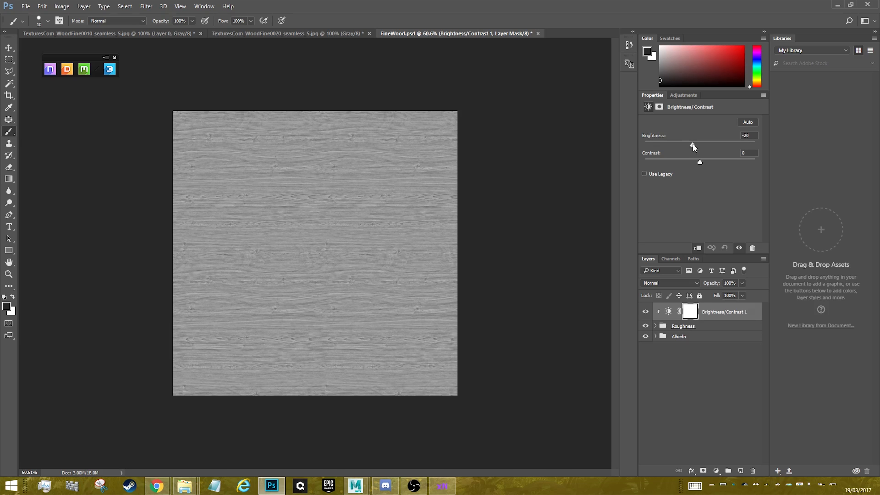
left_click_drag(696, 149, 683, 148)
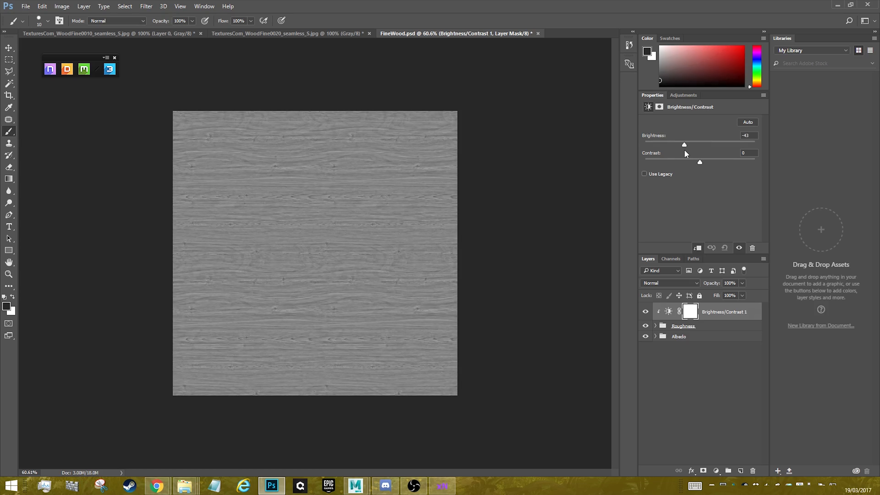
- Save a copy in Targa format as FineWoodRoughness in the Materials folder at 24 bits/pixel
key("ctrl+shift+s")
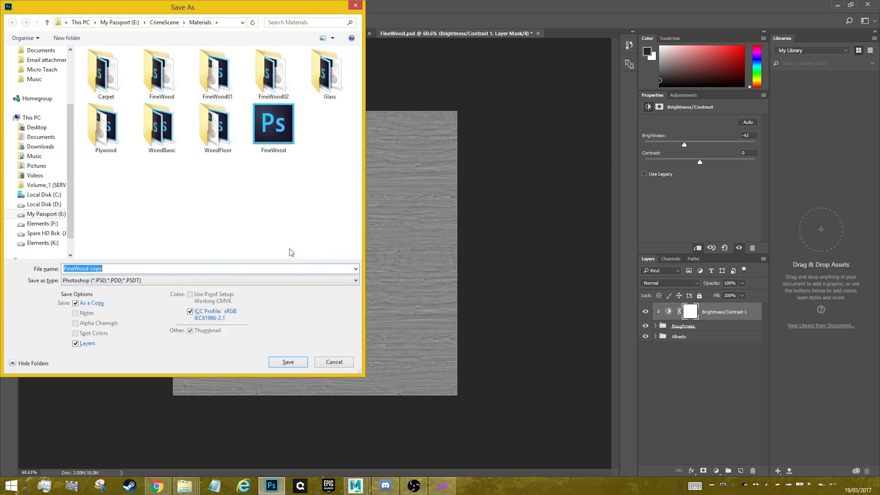
left_click(184, 280)
left_click(101, 427)
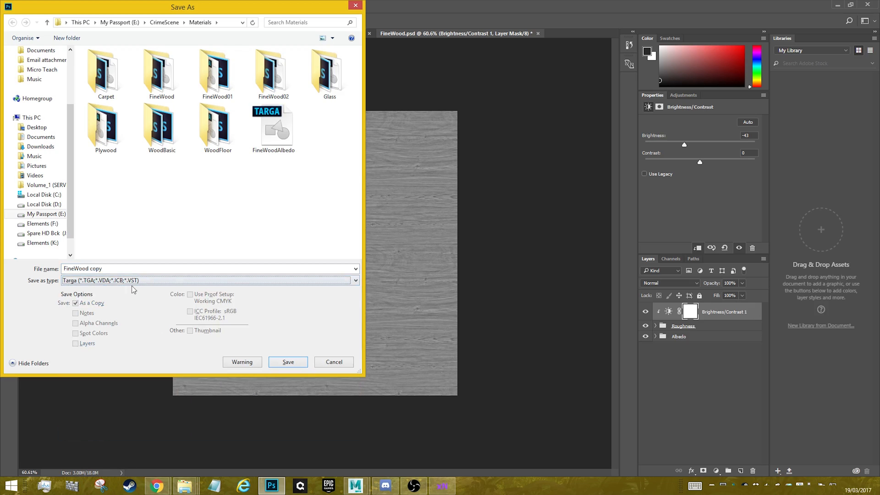
left_click(255, 149)
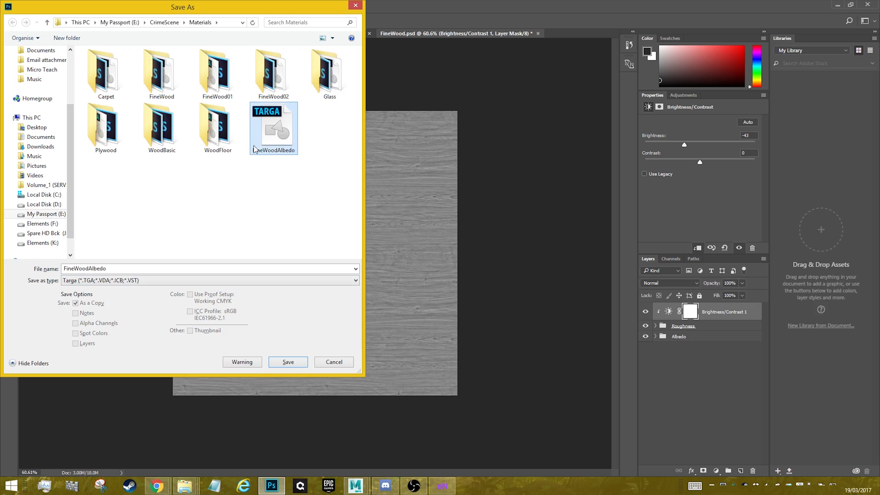
left_click(133, 270)
key("BackSpace")
key("BackSpace")
key("BackSpace")
key("BackSpace")
key("BackSpace")
key("BackSpace")
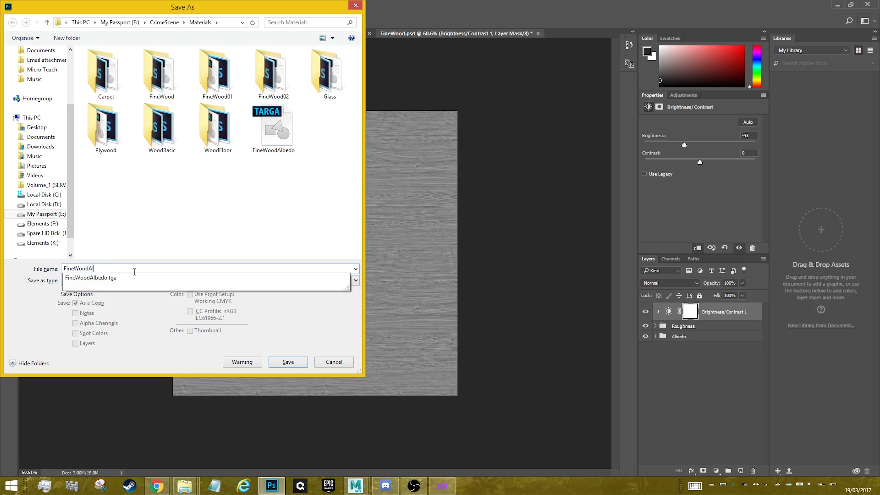
type("Roughness")
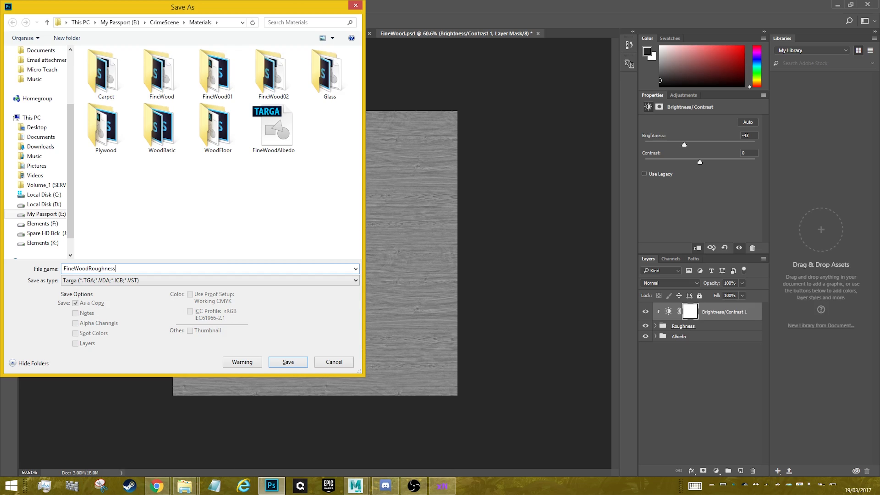
key("Return")
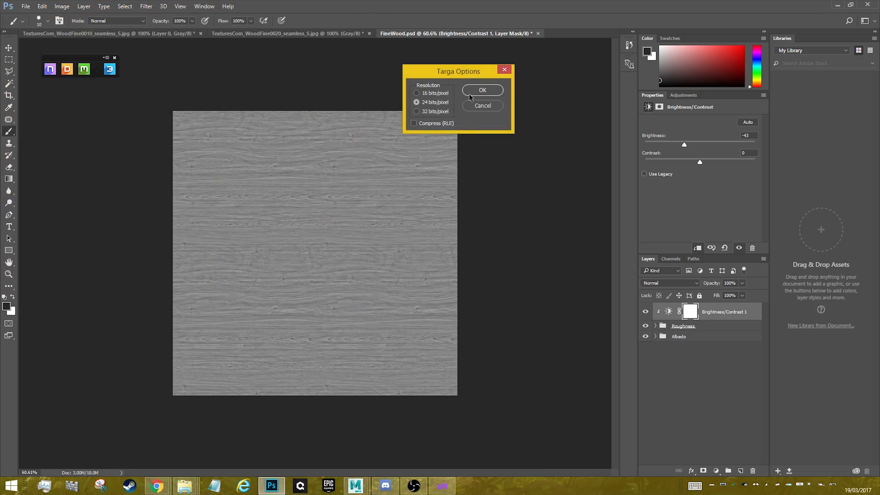
left_click(483, 90)
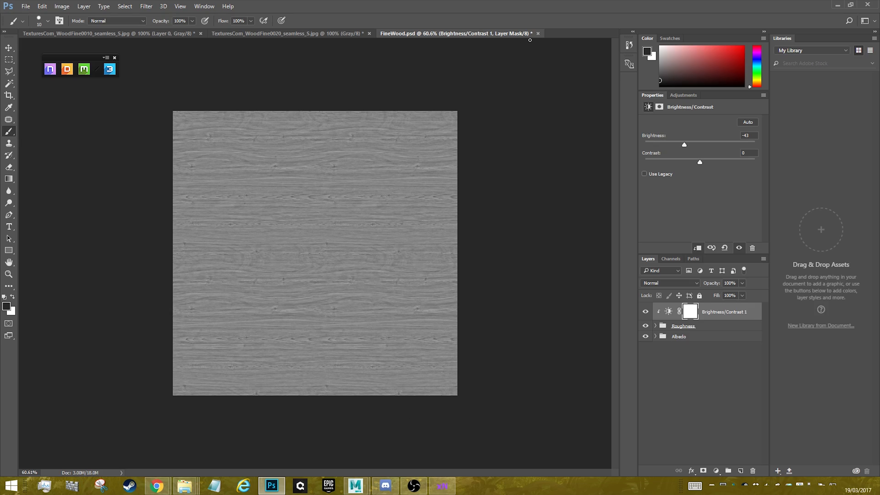
- Open FineWoodAlbedo.tga from the Materials folder
left_click(25, 6)
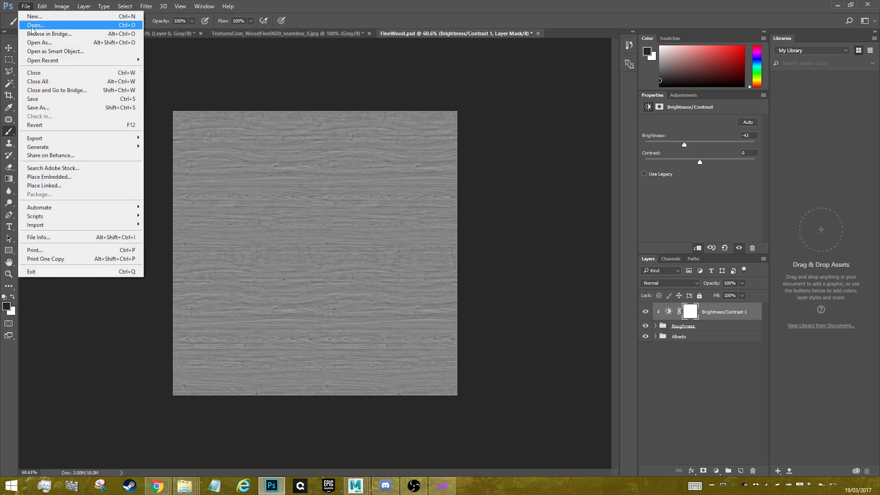
left_click(35, 25)
double_click(312, 136)
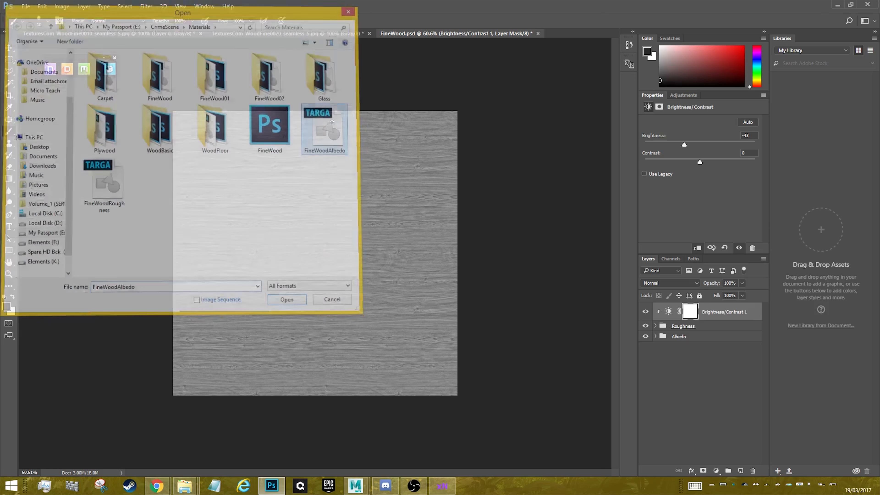
- Generate a tileable normal map from the active document in NDO, searching the photo-normal presets for wood and using Flat Wood
left_click(48, 74)
left_click_drag(306, 245, 108, 139)
left_click(112, 140)
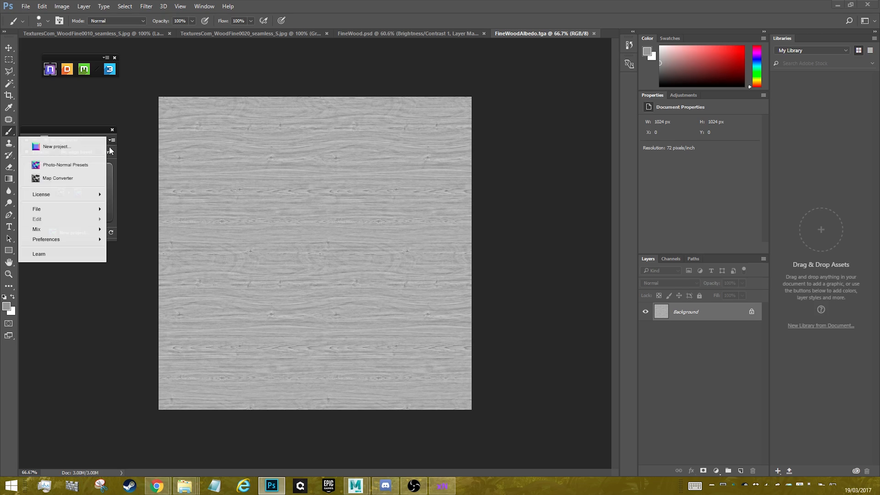
left_click(65, 167)
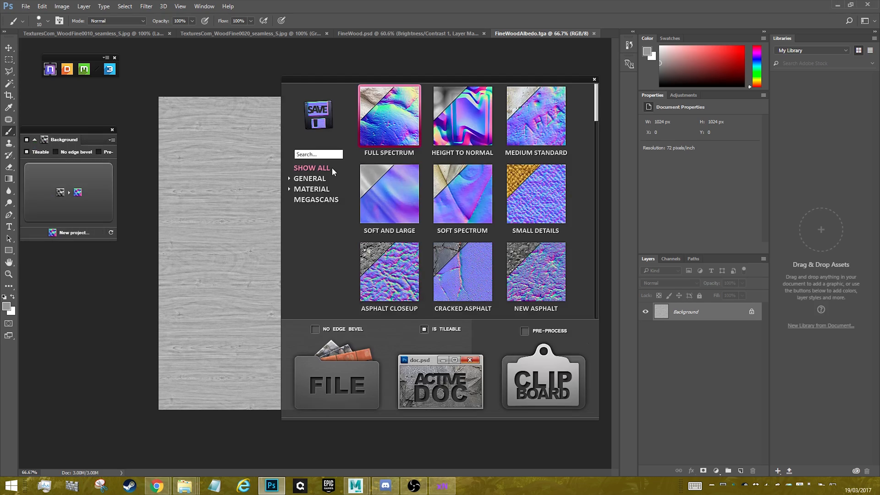
left_click(325, 155)
type("wood")
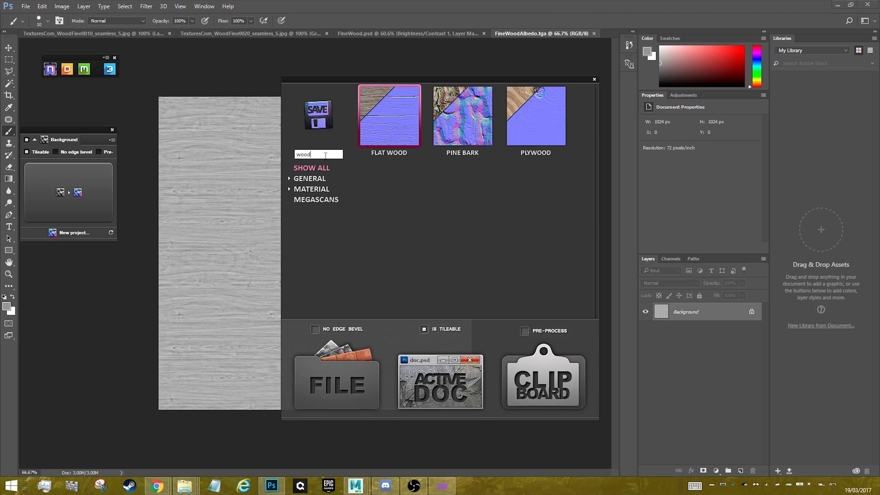
left_click(460, 370)
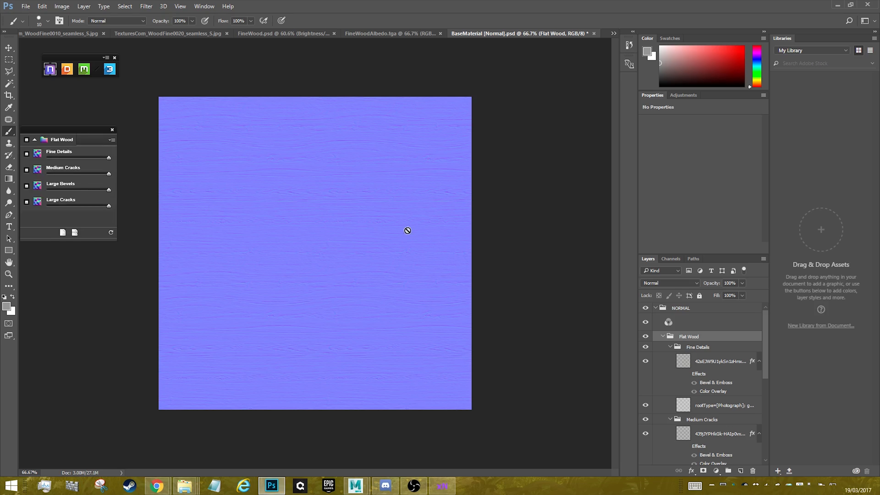
- Save a copy of the normal map in Targa format as FineWoodNrm in the CrimeScene Materials folder at 24 bits/pixel
key("ctrl+shift+s")
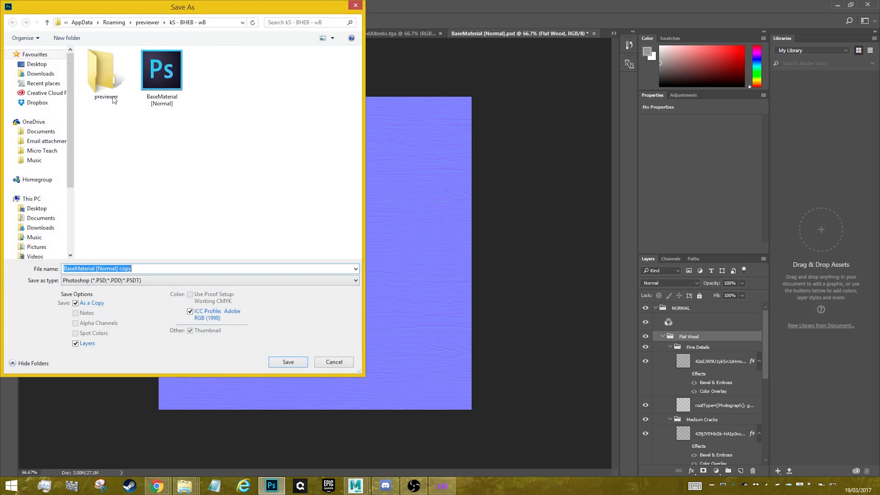
scroll(42, 215, "down", 4)
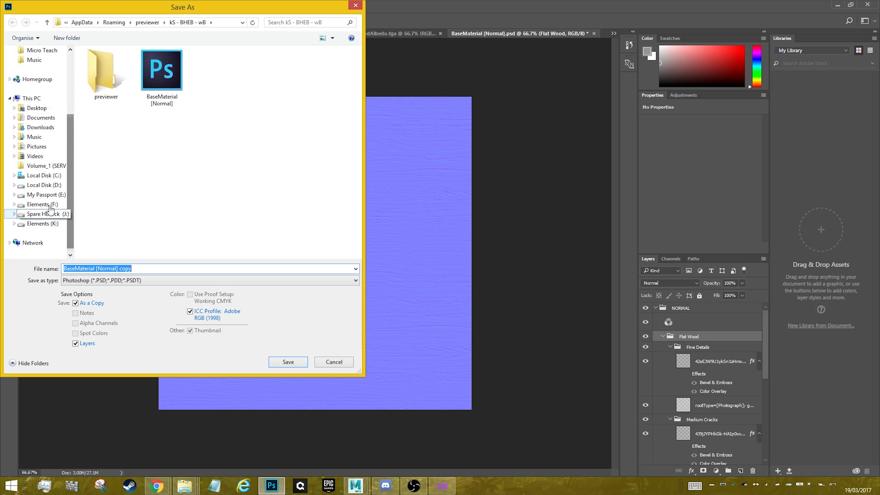
left_click(46, 194)
double_click(118, 93)
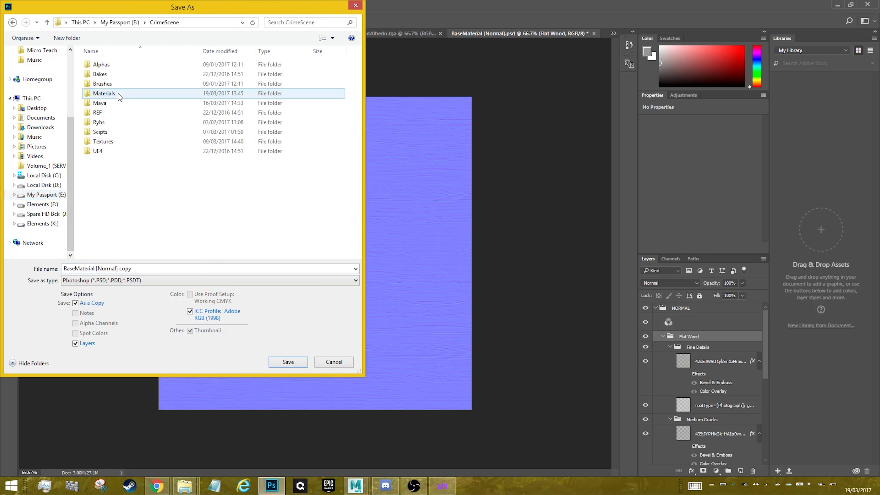
double_click(115, 94)
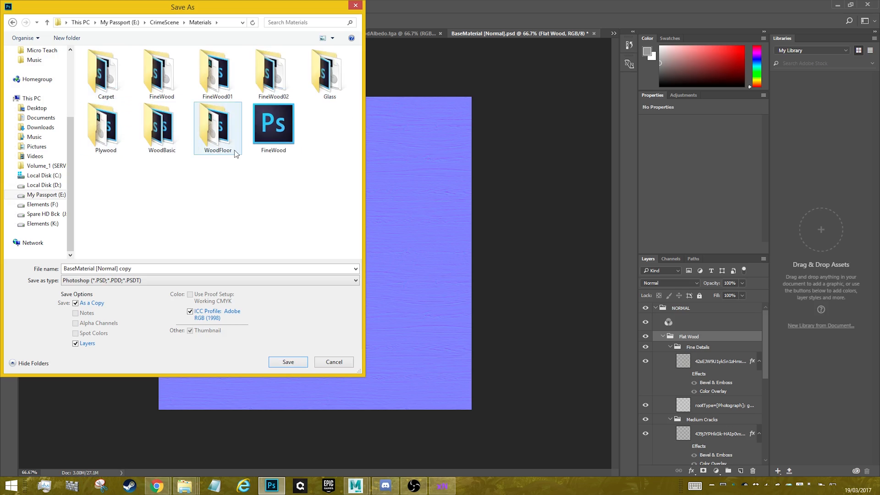
left_click(132, 281)
left_click(118, 427)
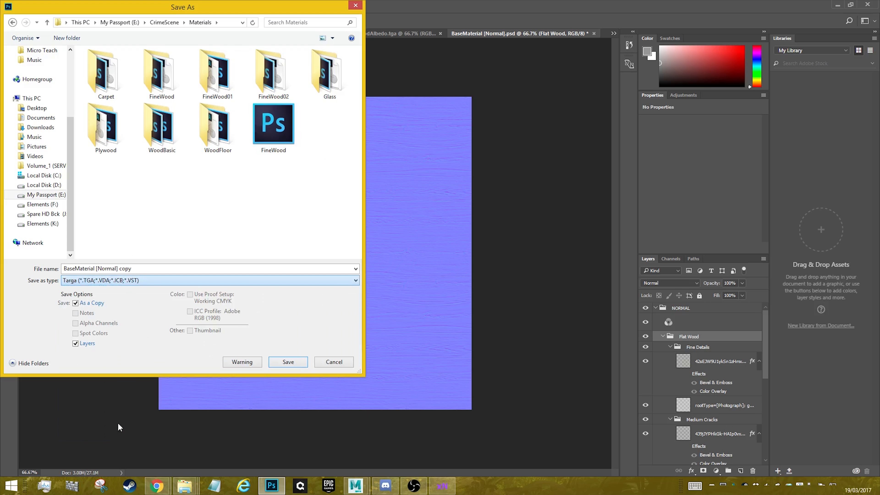
left_click(273, 128)
left_click(136, 267)
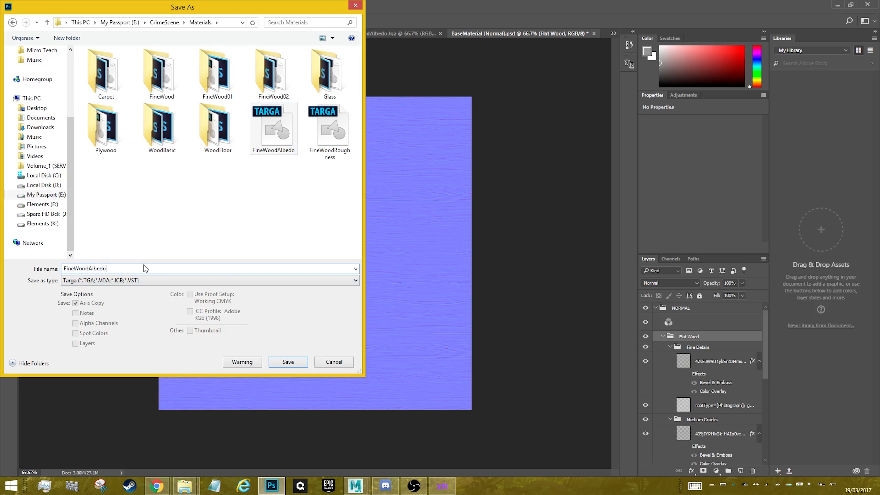
key("BackSpace")
key("BackSpace")
key("BackSpace")
key("BackSpace")
key("BackSpace")
key("BackSpace")
type("Nrm")
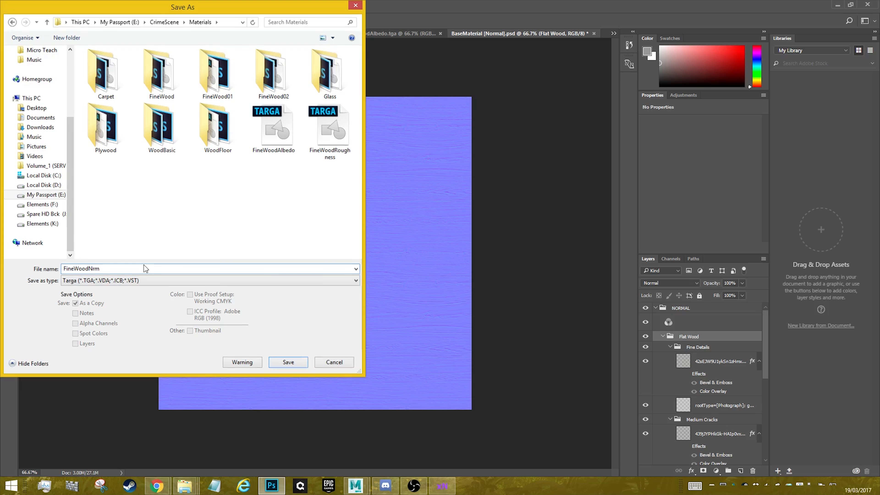
key("Return")
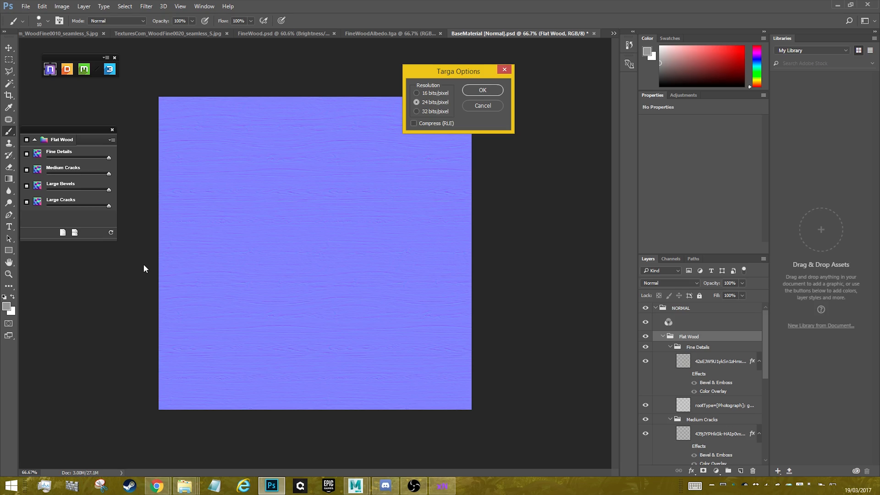
left_click(487, 91)
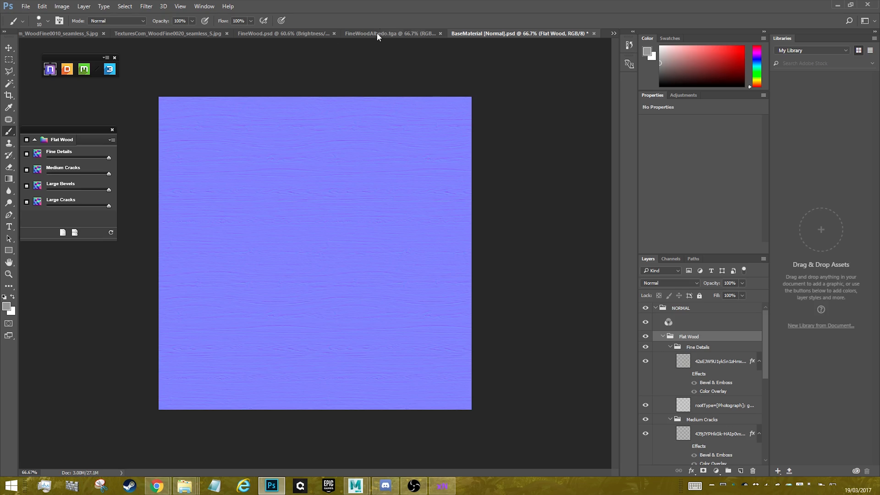
- Close the BaseMaterial [Normal] document without saving and close the NDO panel
left_click(594, 33)
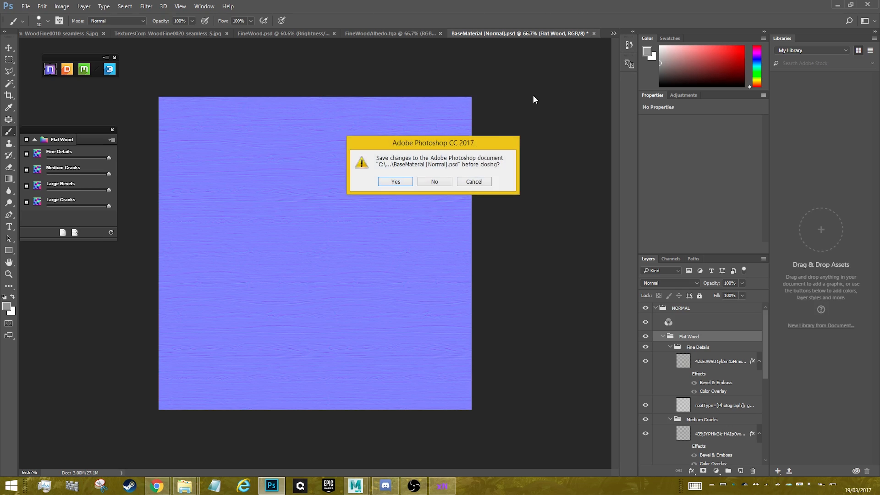
left_click(435, 185)
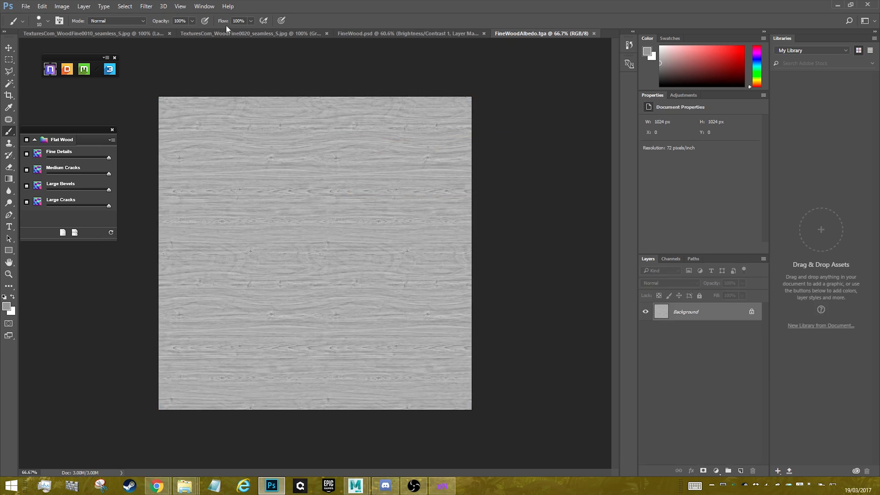
left_click(53, 71)
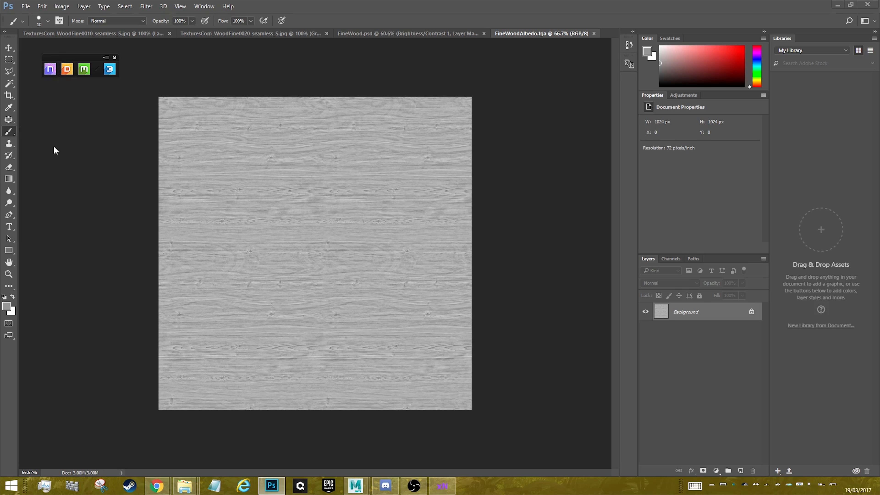
- Start a custom material in DDO and load FineWoodAlbedo from the CrimeScene Materials folder as its albedo map
left_click(72, 69)
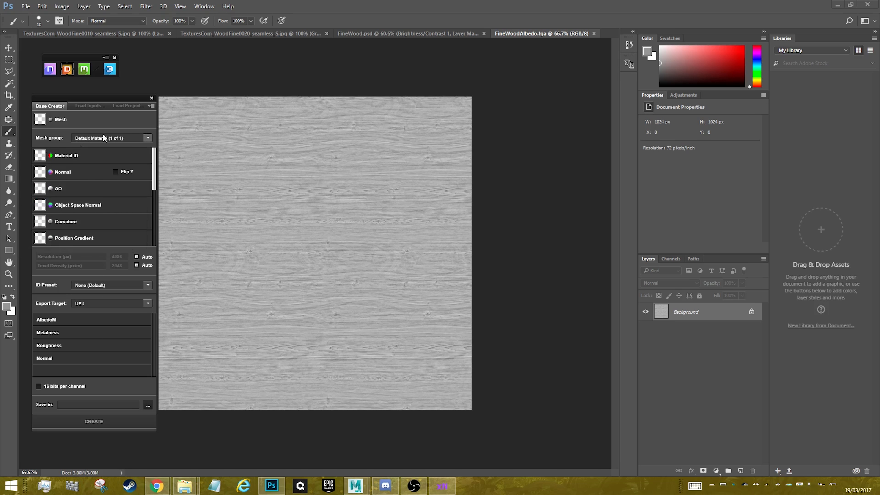
left_click(152, 106)
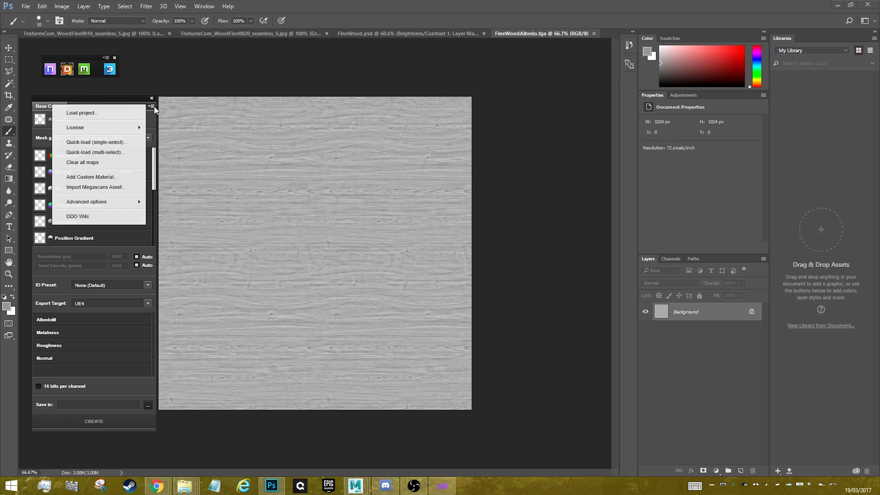
left_click(92, 177)
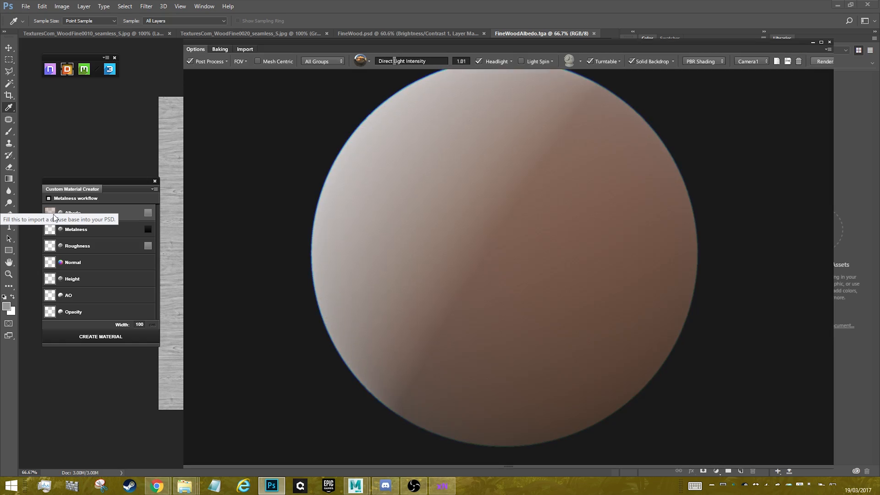
left_click(55, 217)
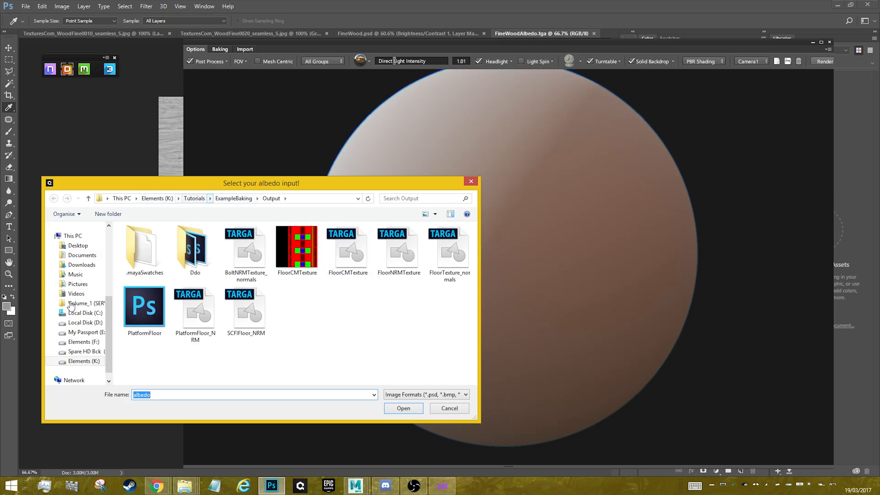
left_click(88, 332)
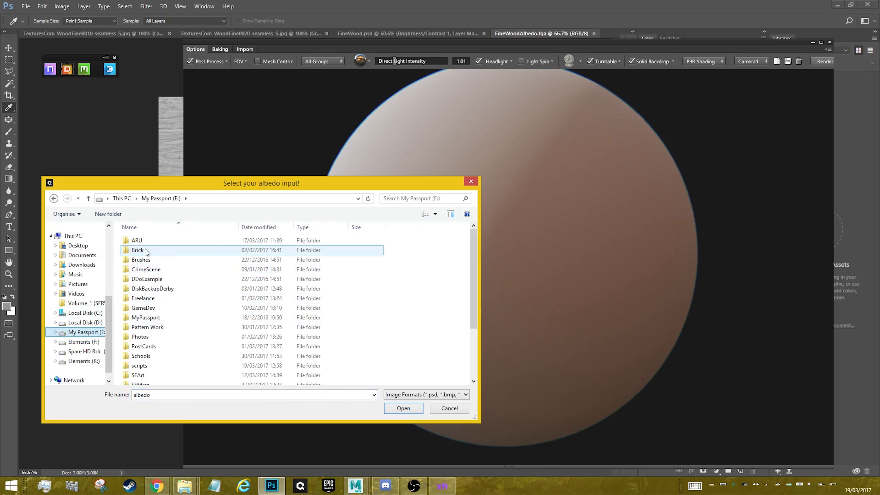
double_click(146, 269)
double_click(157, 269)
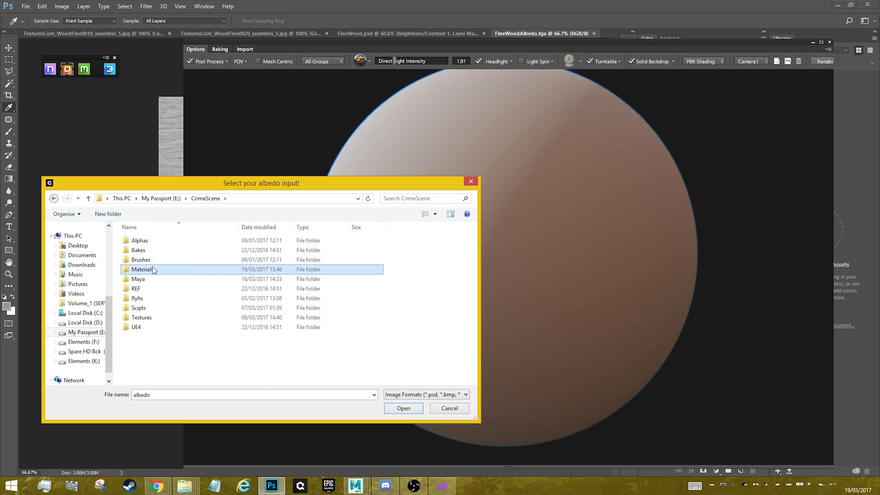
double_click(245, 312)
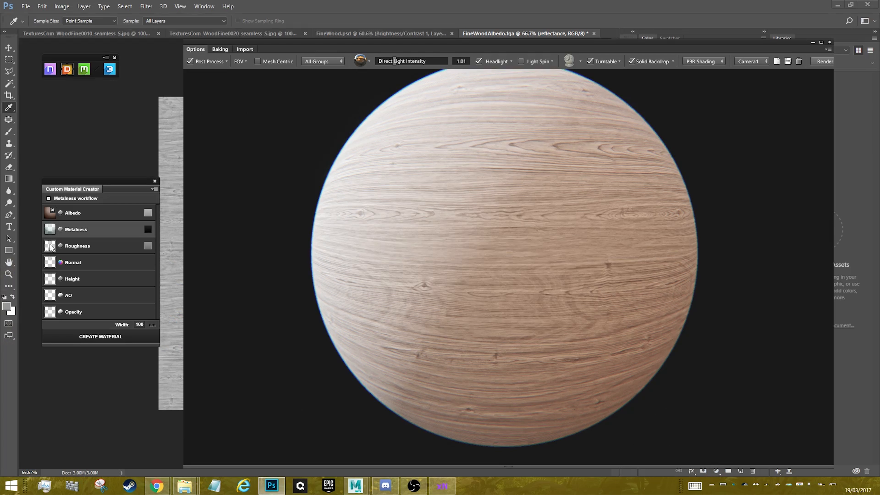
- Load FineWoodRoughness as the custom material's roughness map and FineWoodNrm as its normal map
left_click(49, 246)
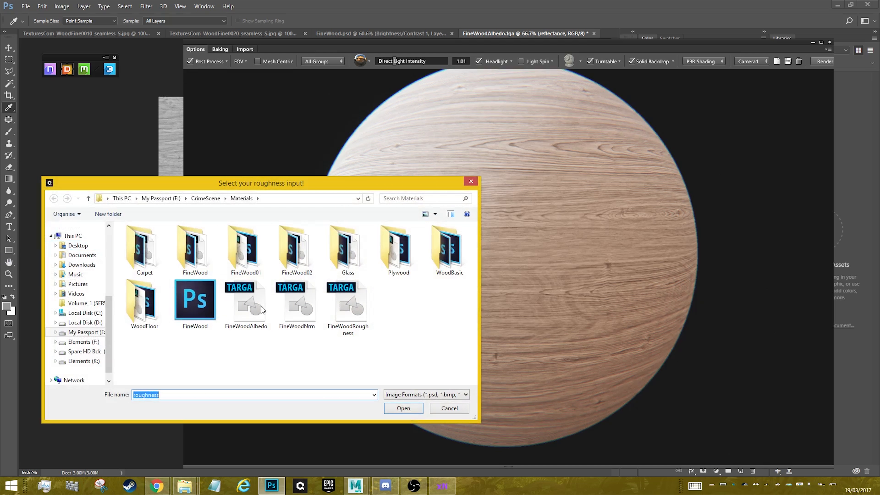
double_click(340, 301)
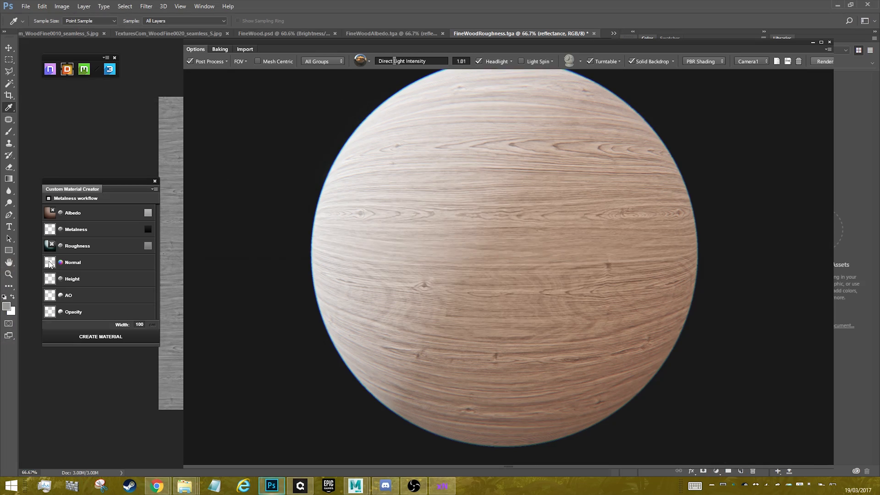
left_click(50, 266)
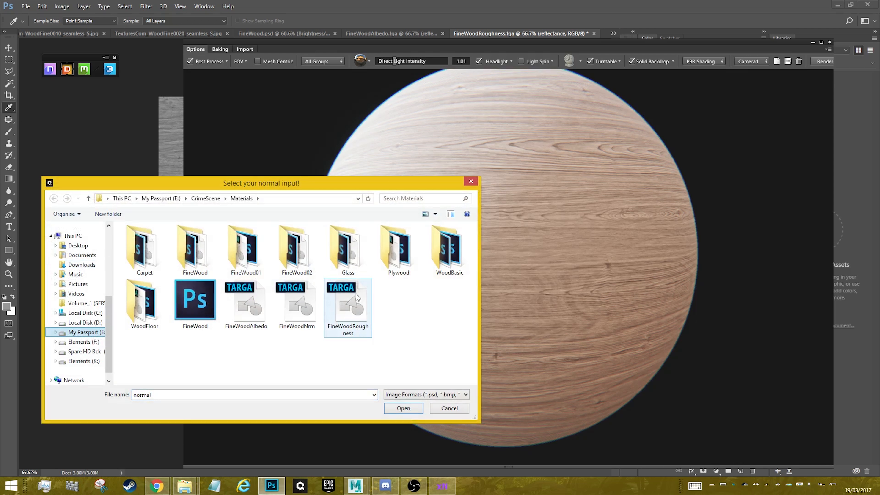
double_click(309, 299)
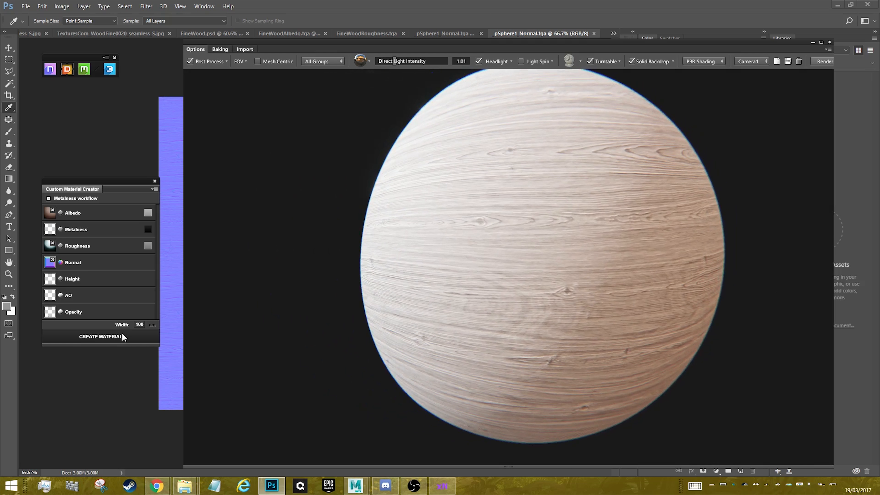
- Create the custom material and save it as FineWoodDemo in the Custom materials presets folder
left_click(118, 336)
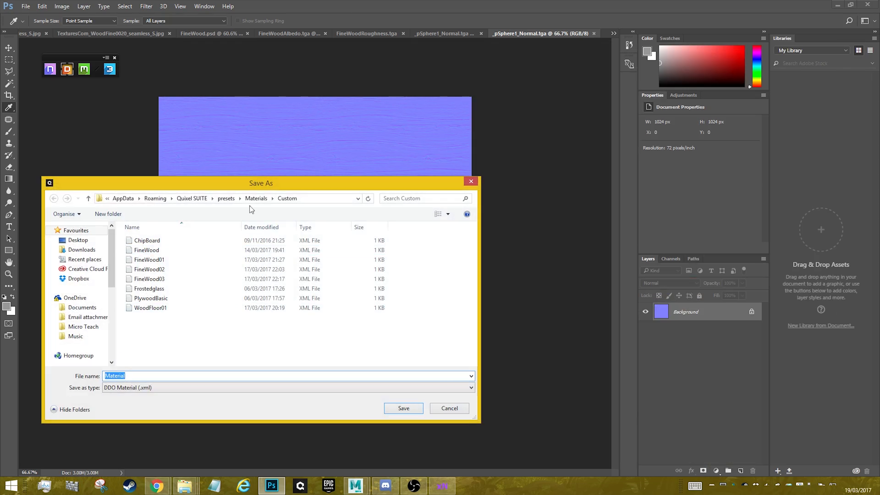
left_click(147, 250)
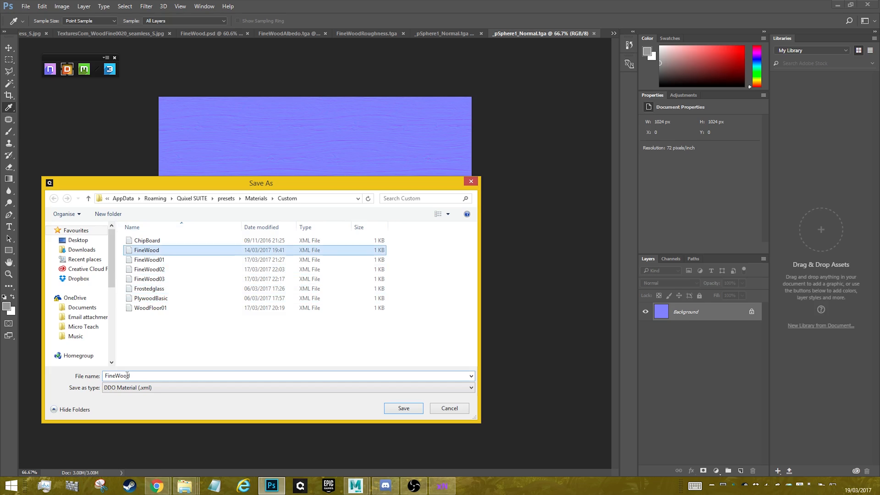
left_click(149, 376)
type("Demo")
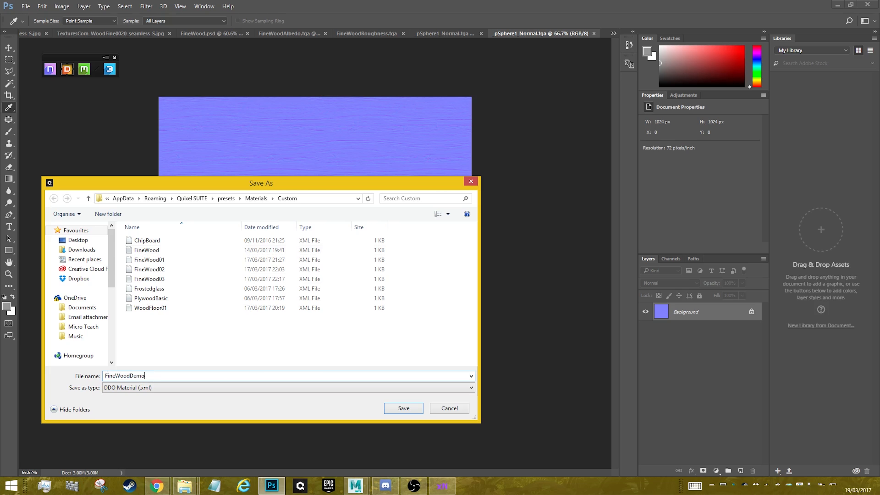
key("Return")
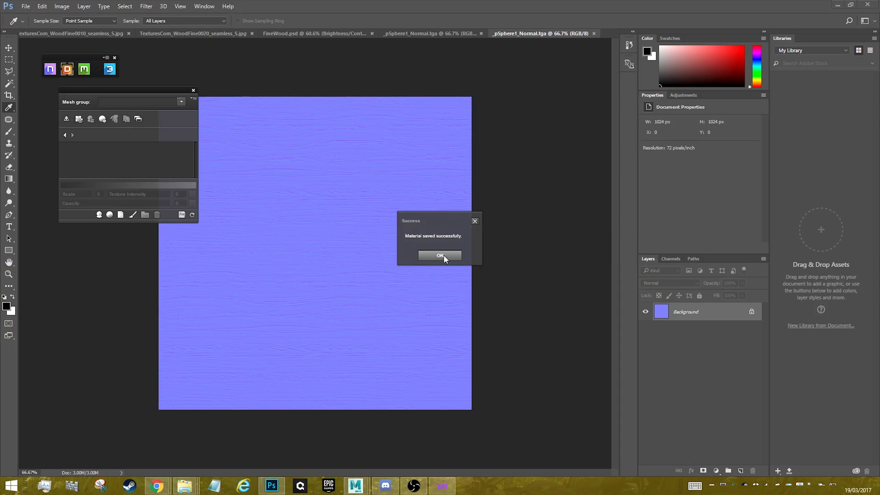
left_click(443, 255)
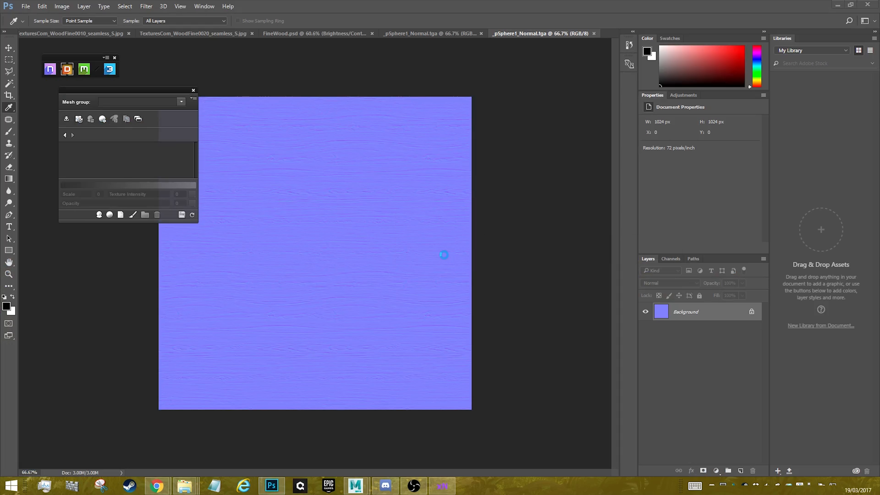
- Switch to Maya, close the Script Editor, and minimise the Nightshade Blockout and UV Editor windows
mouse_move(366, 490)
left_click(430, 405)
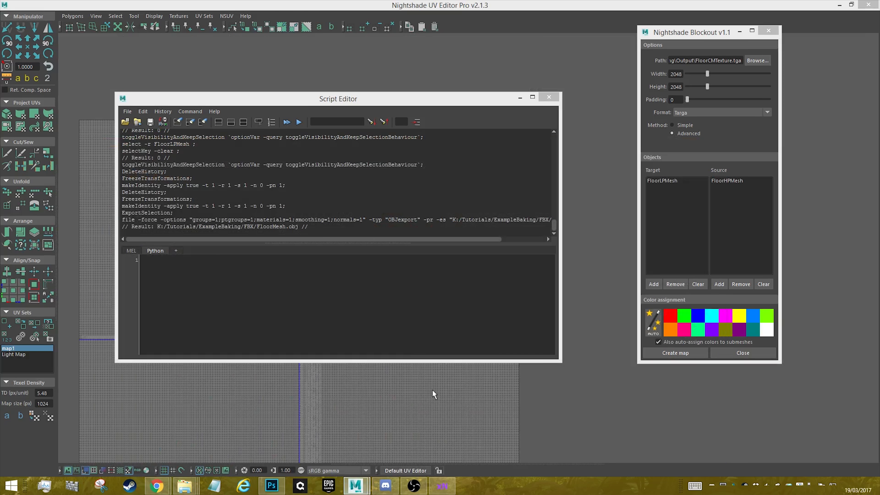
left_click(549, 96)
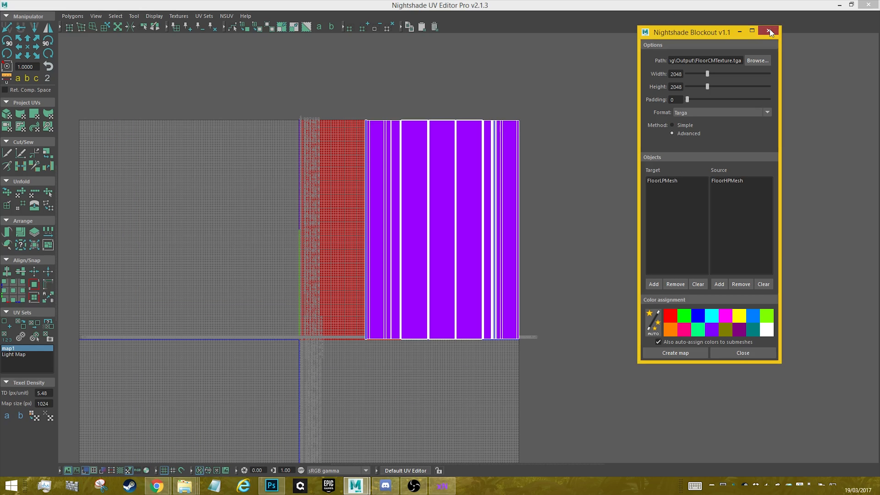
left_click(739, 34)
left_click(840, 5)
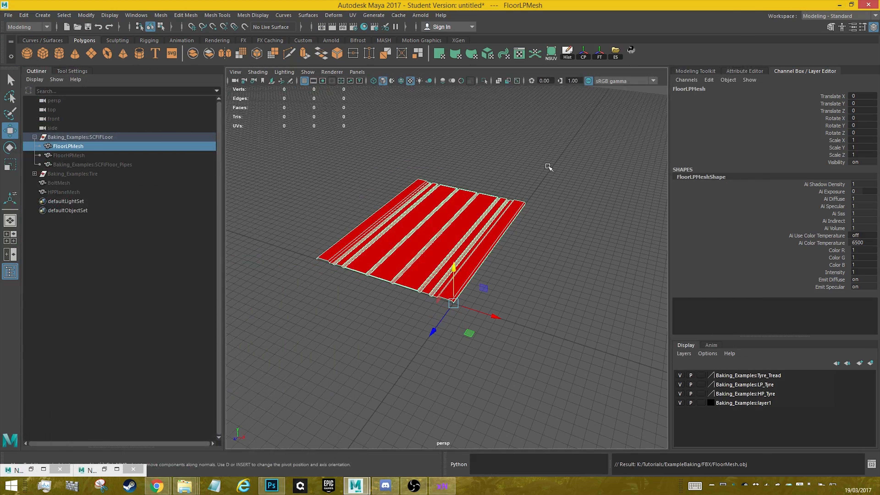
- Hide FloorLPMesh and create a polygon sphere at the origin, scaled uniformly to about 85.2
key("ctrl+h")
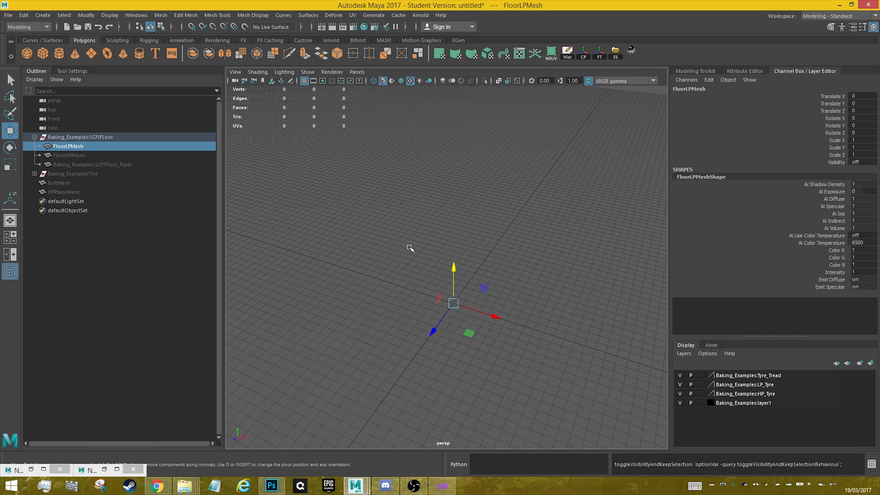
left_click(27, 53)
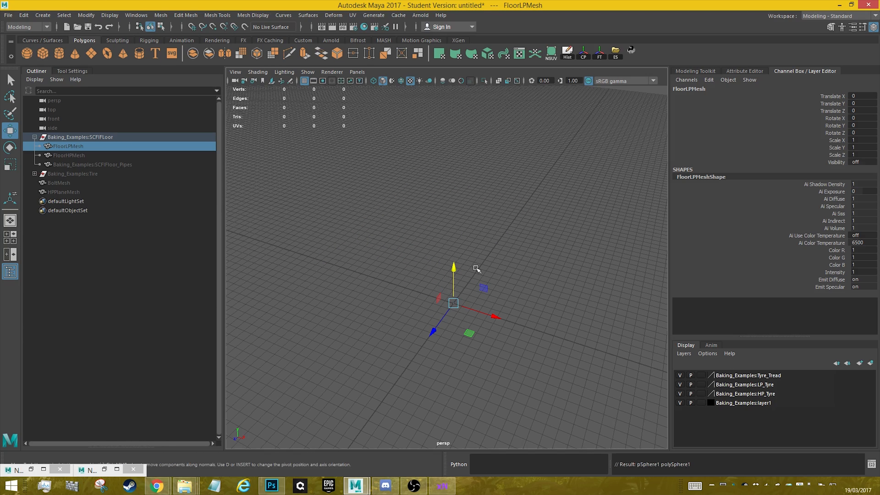
key("r")
left_click_drag(453, 303, 606, 197)
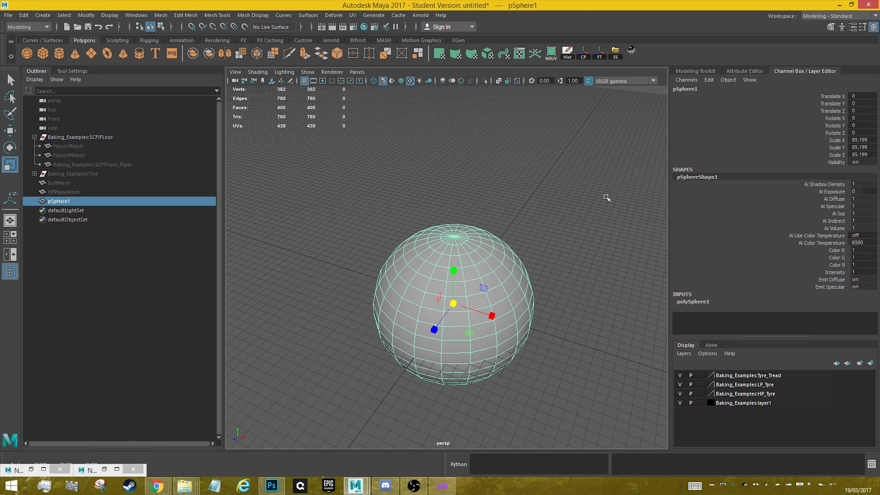
- Delete the sphere's history and freeze its transformations, exporting it as an OBJ named Test in the ExampleBaking FBX folder
left_click(578, 55)
left_click(614, 55)
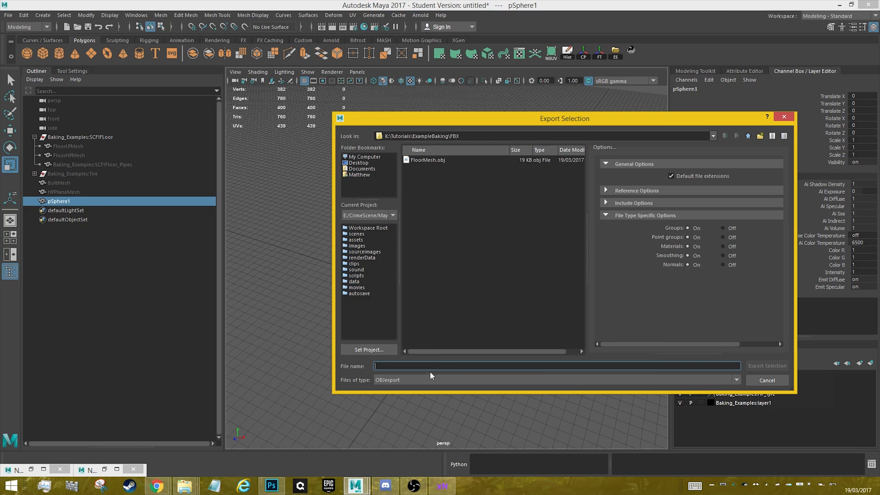
type("Test")
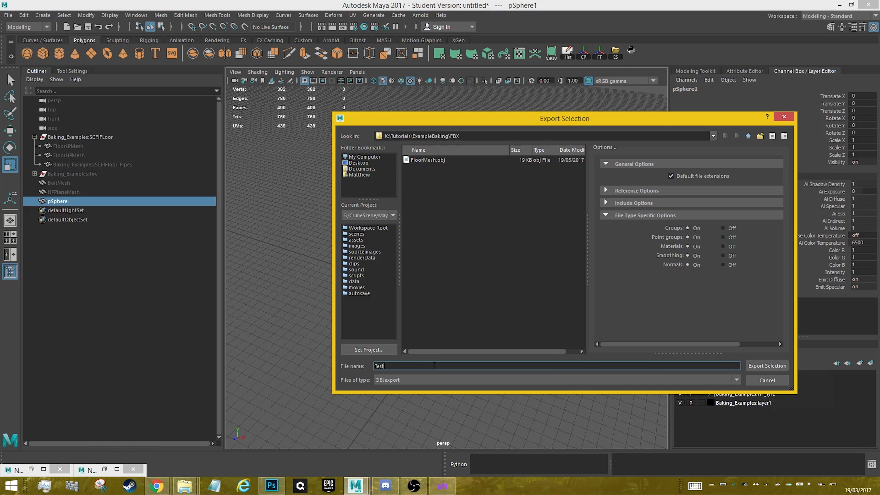
key("Return")
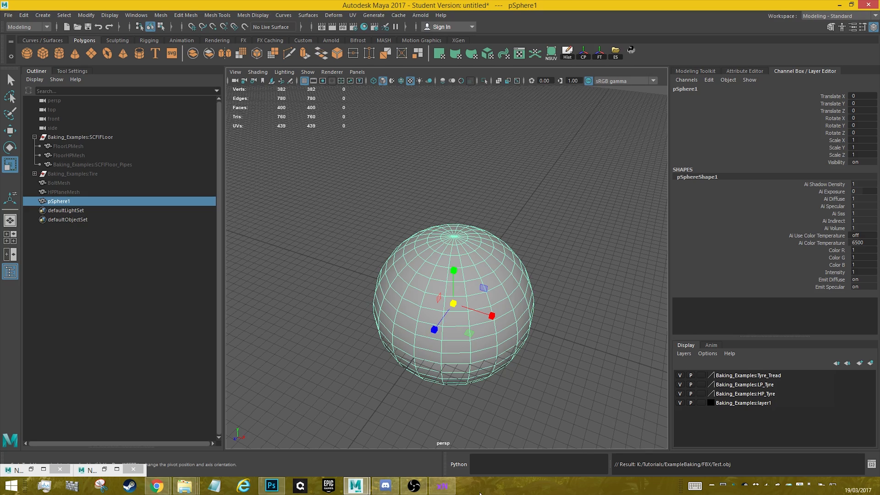
- Switch to Photoshop, open the mesh input selection in DDO's Base Creator, and copy the ExampleBaking FBX folder path from File Explorer
left_click(272, 485)
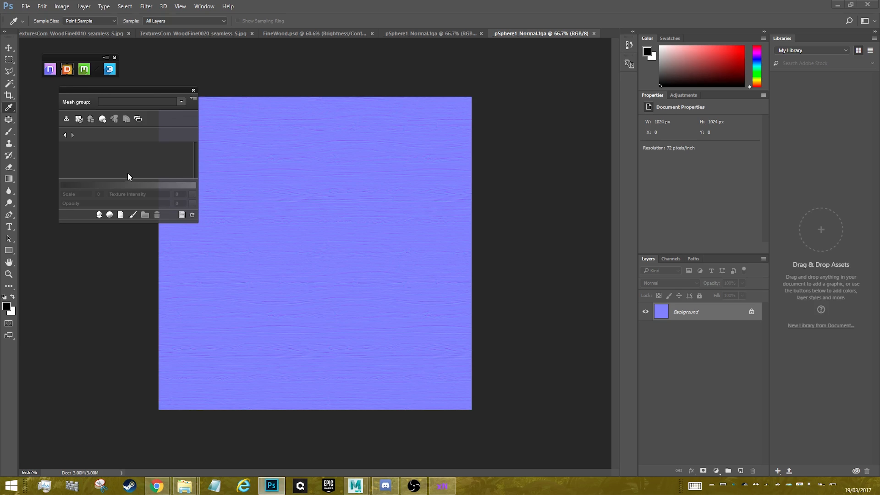
left_click(46, 120)
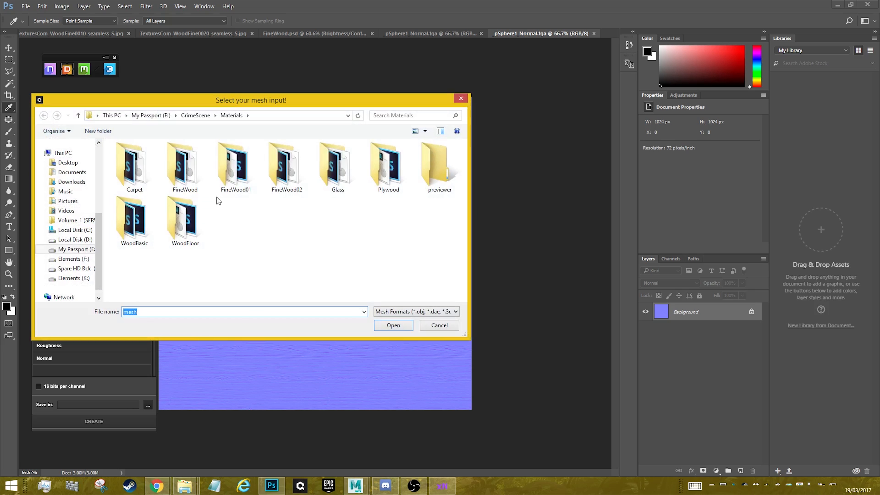
left_click(184, 485)
left_click(74, 440)
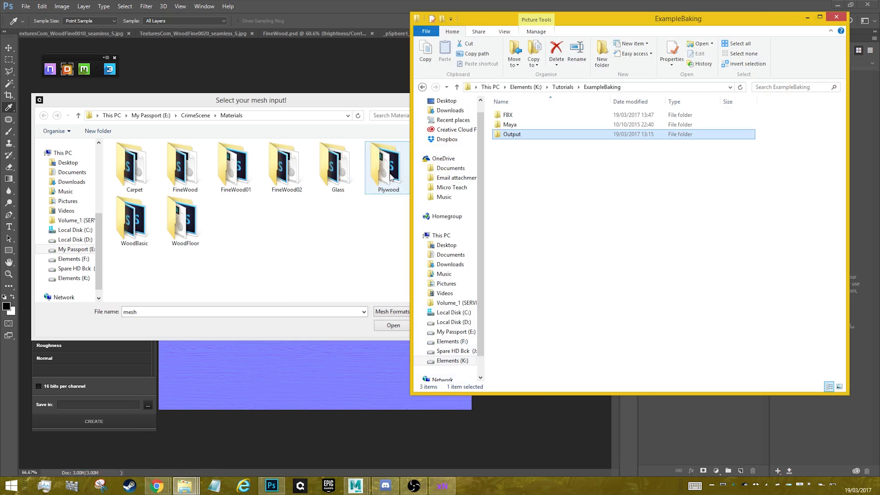
double_click(512, 134)
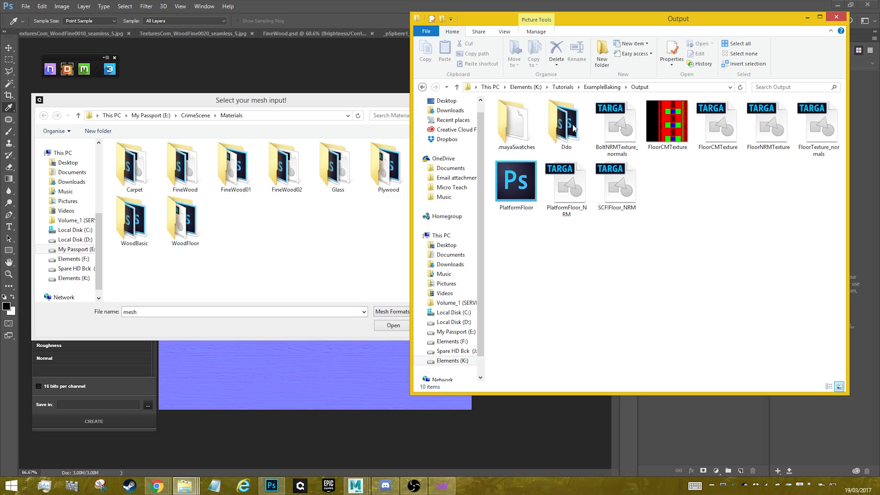
left_click(594, 91)
double_click(516, 117)
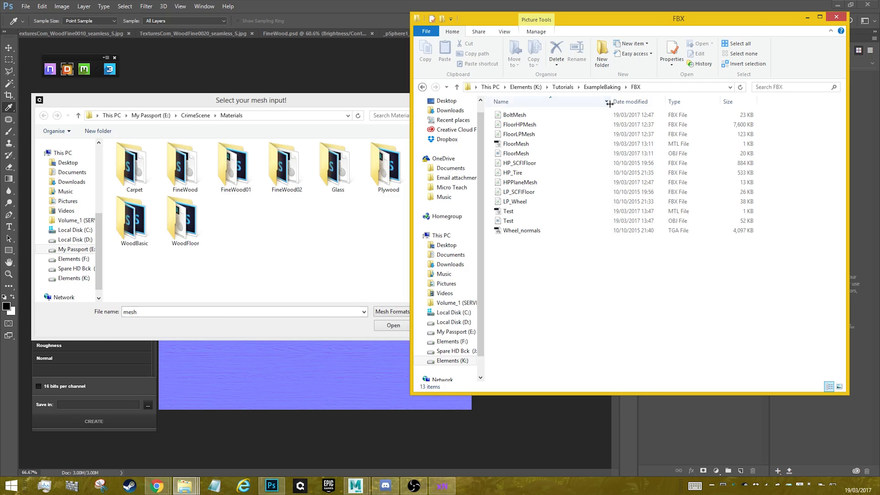
left_click(667, 88)
key("ctrl+c")
- Go to the copied FBX folder path in the mesh selection dialog and load the Test mesh
left_click(248, 133)
left_click(253, 115)
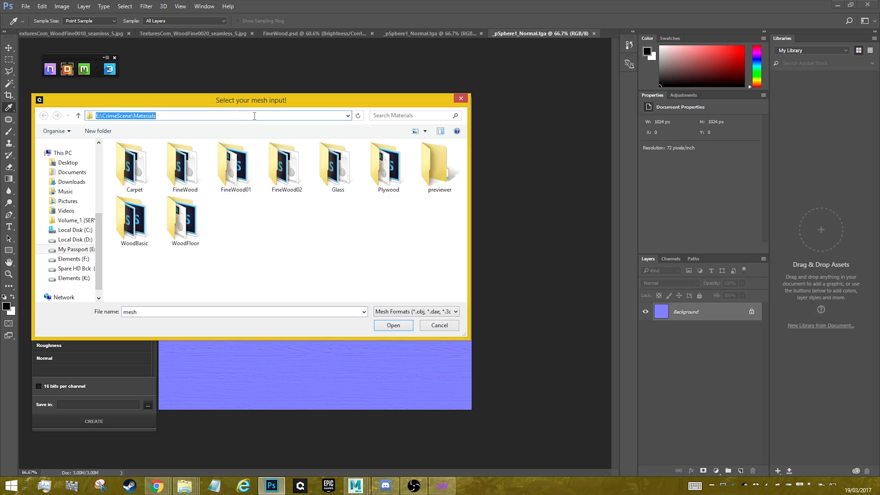
key("ctrl+v")
key("Return")
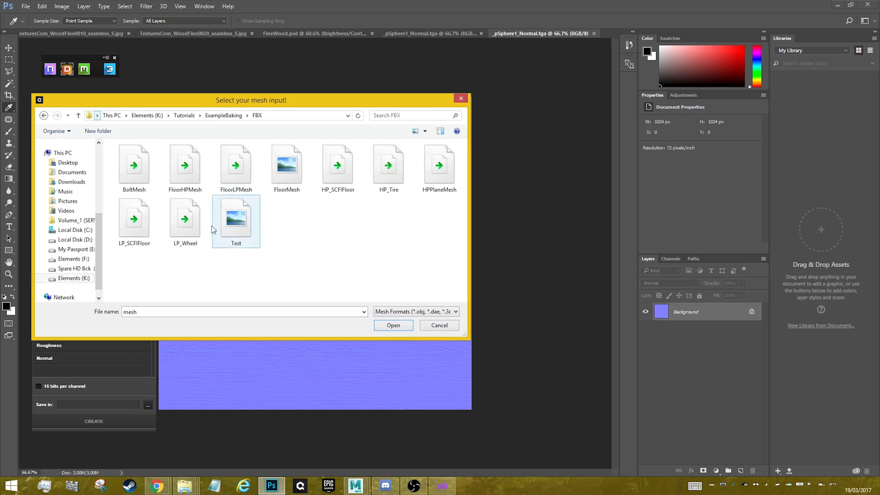
double_click(232, 216)
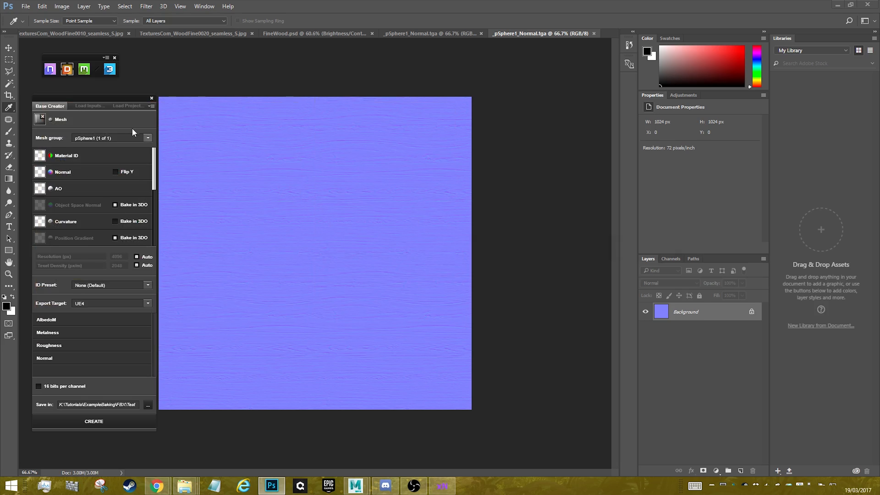
- Enable curvature baking in 3DO and create the DDO project for the sphere mesh with the UE4 export target
left_click(111, 223)
left_click(432, 328)
left_click(103, 422)
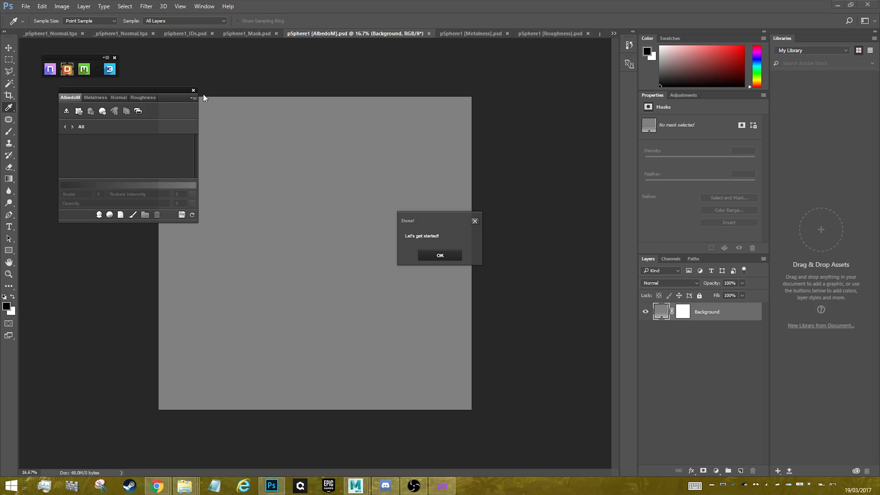
left_click(439, 255)
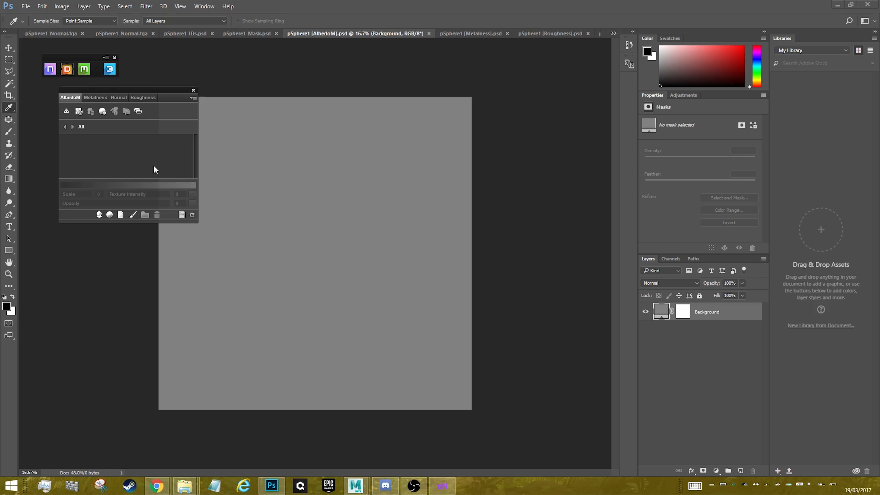
- Add the custom FineWoodDemo material to the sphere project from the Custom category of the DDO material library
left_click_drag(107, 93, 90, 93)
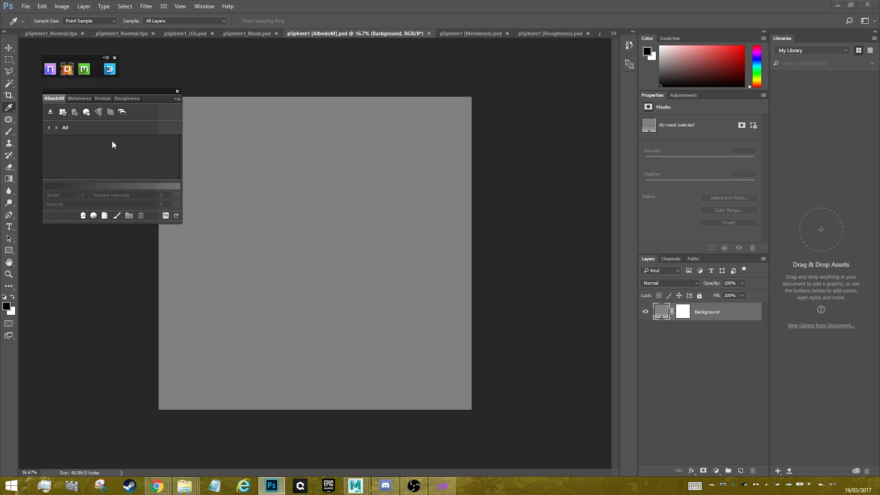
left_click(91, 217)
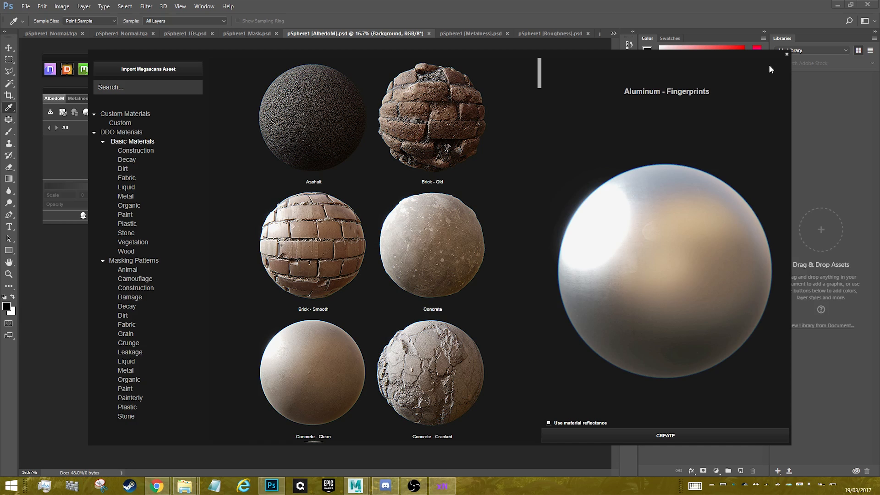
left_click(787, 56)
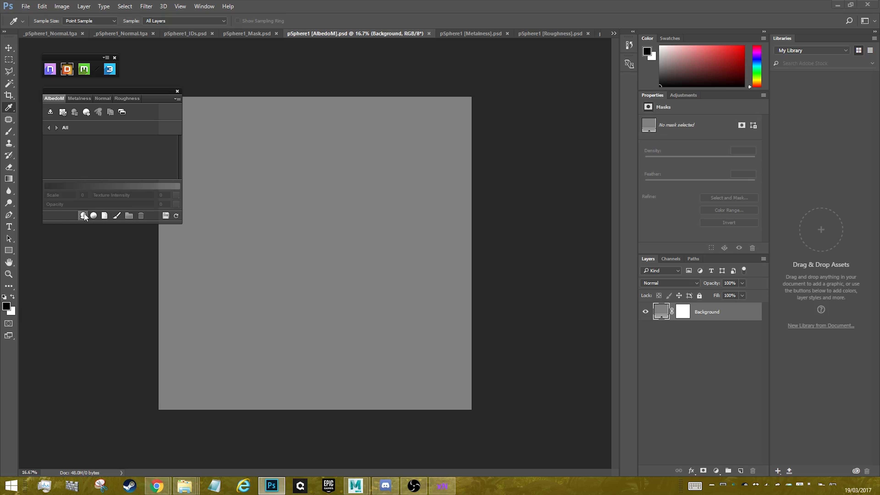
left_click(93, 216)
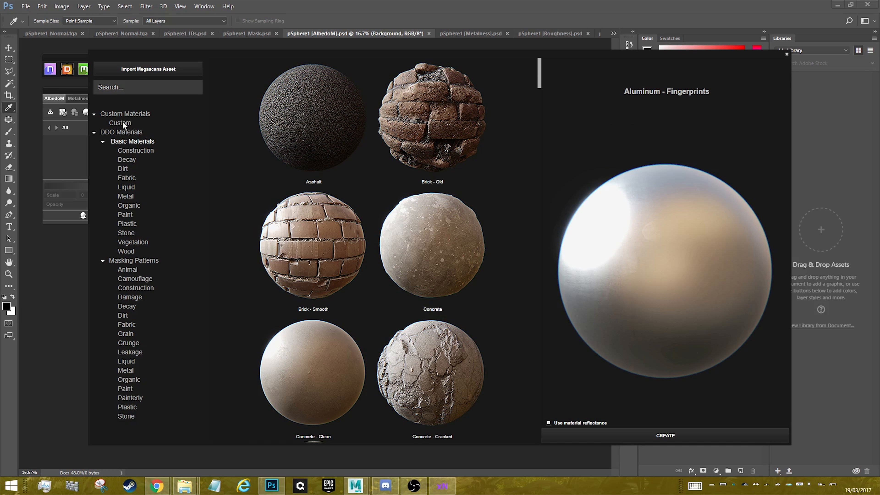
left_click(123, 121)
scroll(443, 225, "down", 4)
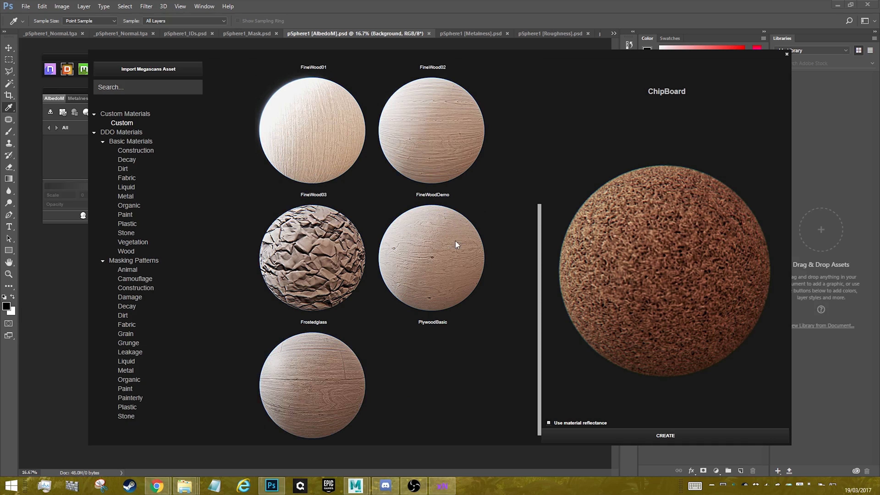
scroll(370, 365, "up", 4)
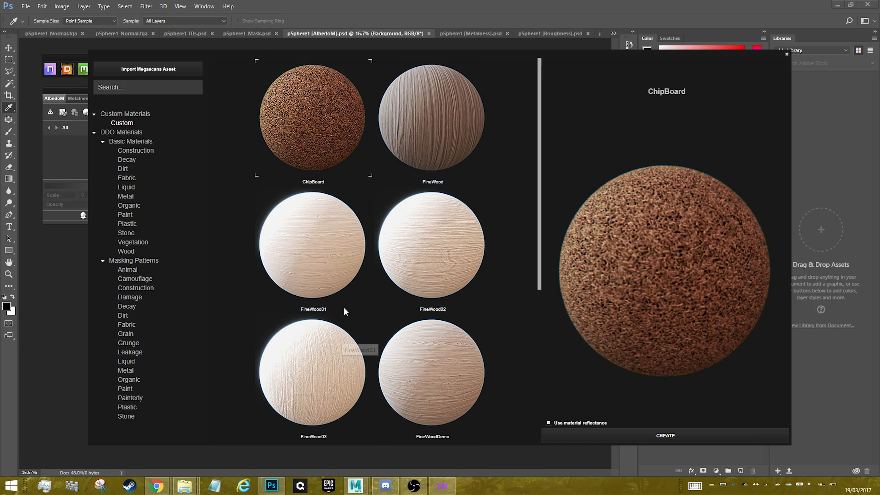
scroll(439, 298, "down", 4)
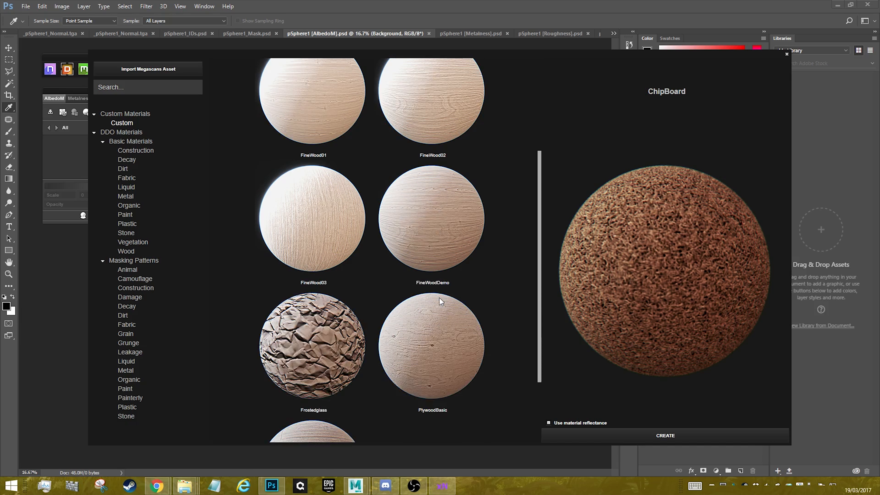
left_click(438, 221)
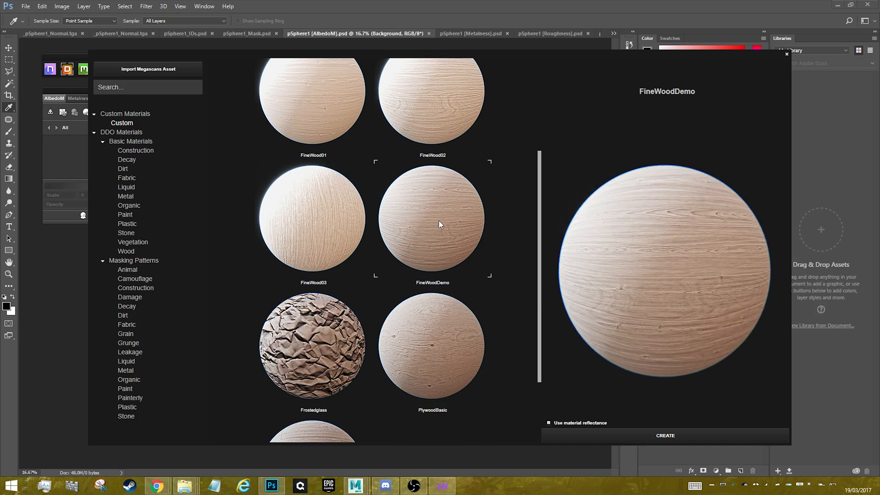
left_click(634, 432)
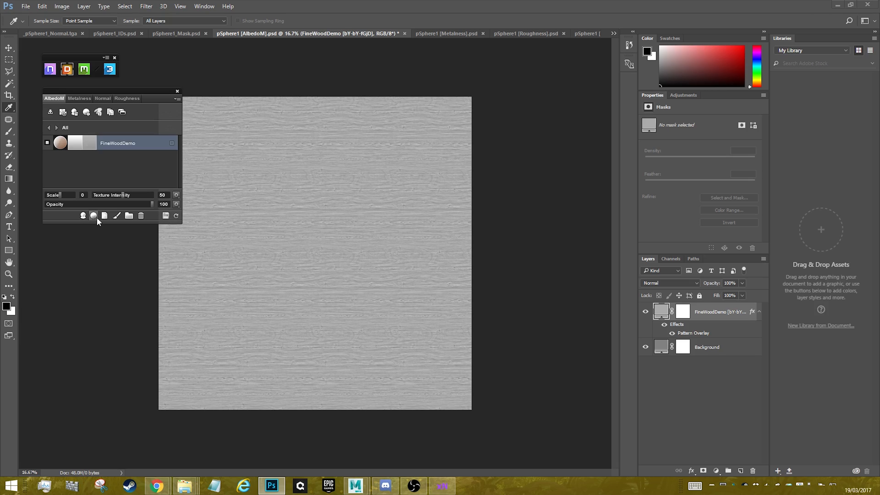
- Add a Color fill layer above FineWoodDemo and open the 3DO preview to view the sphere up close
left_click(104, 215)
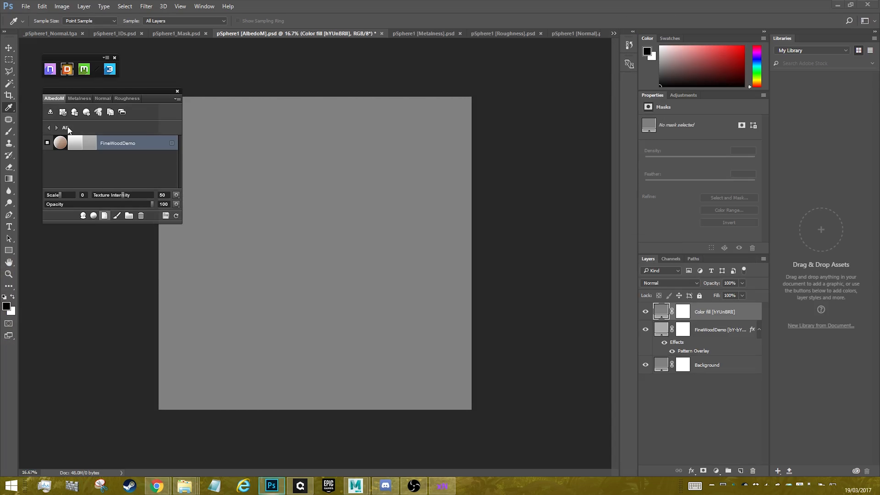
left_click(110, 69)
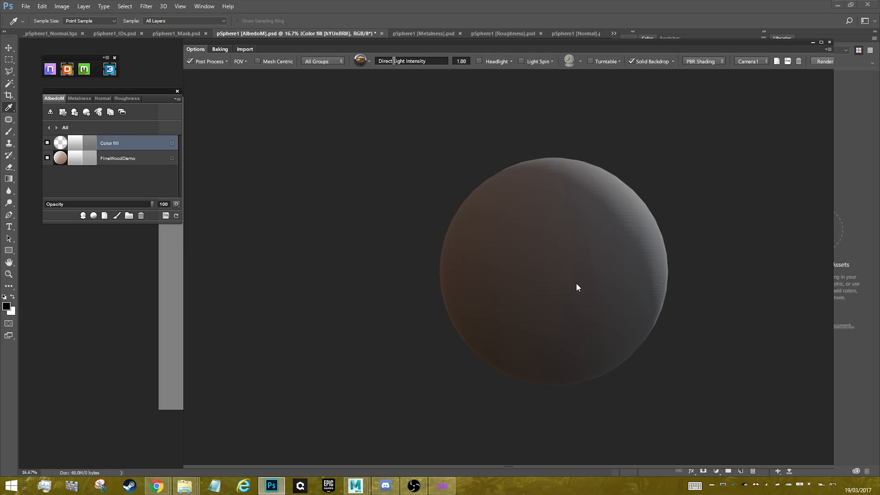
mouse_move(577, 284)
left_mouse_down()
mouse_move(479, 263)
mouse_move(410, 228)
mouse_move(505, 288)
left_mouse_up()
scroll(506, 288, "up", 4)
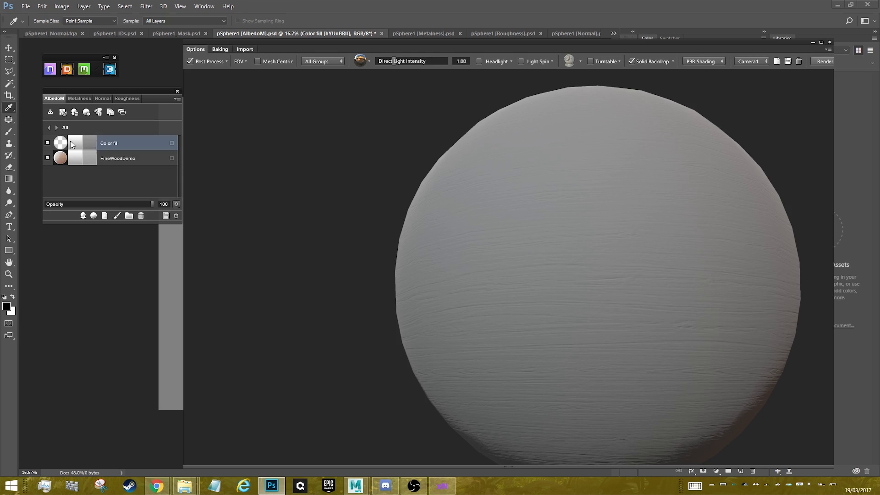
- Hide the Color fill layer and set the FineWoodDemo layer's albedo color to the dark brown 4b3a29
left_click(46, 145)
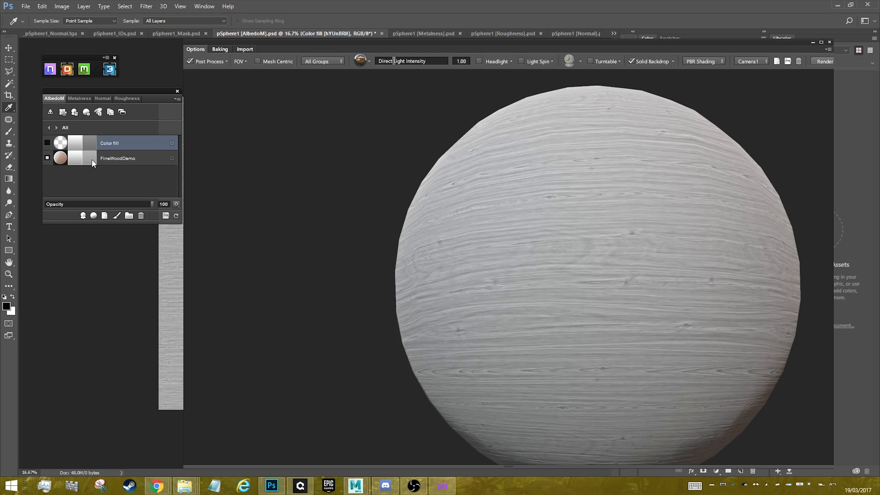
left_click(92, 160)
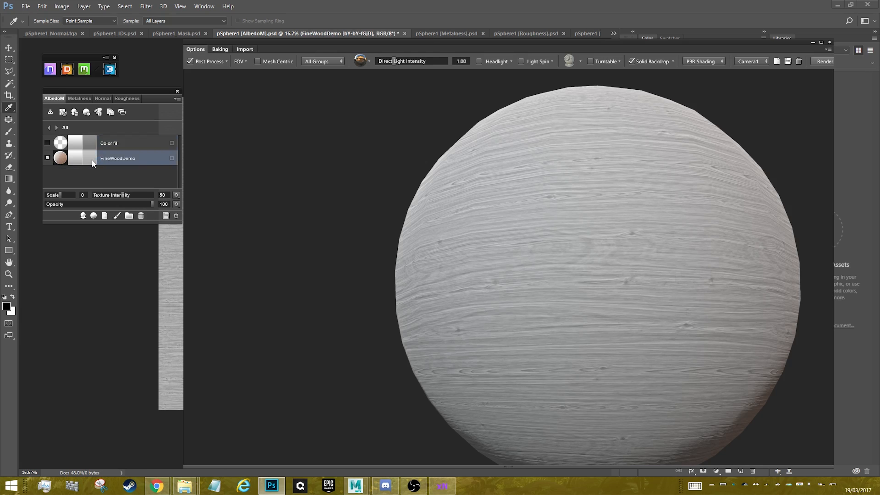
left_click(488, 235)
left_click_drag(489, 234, 421, 223)
left_click(413, 207)
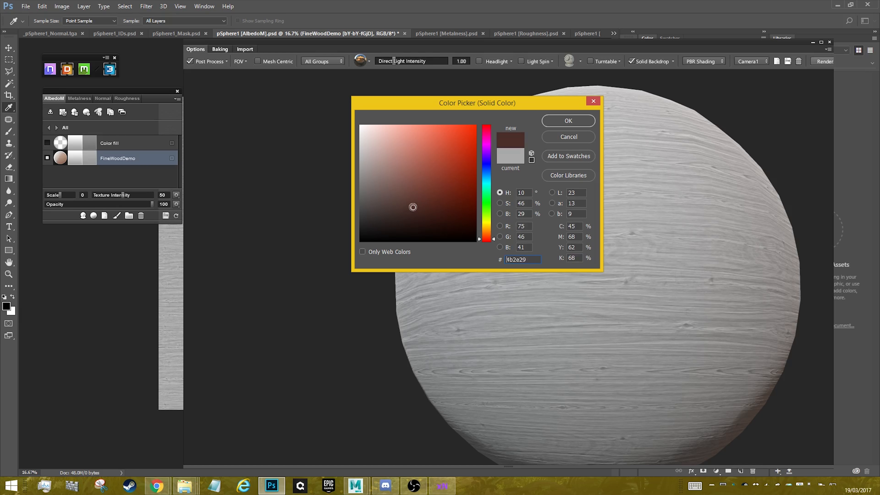
left_click_drag(492, 232, 485, 232)
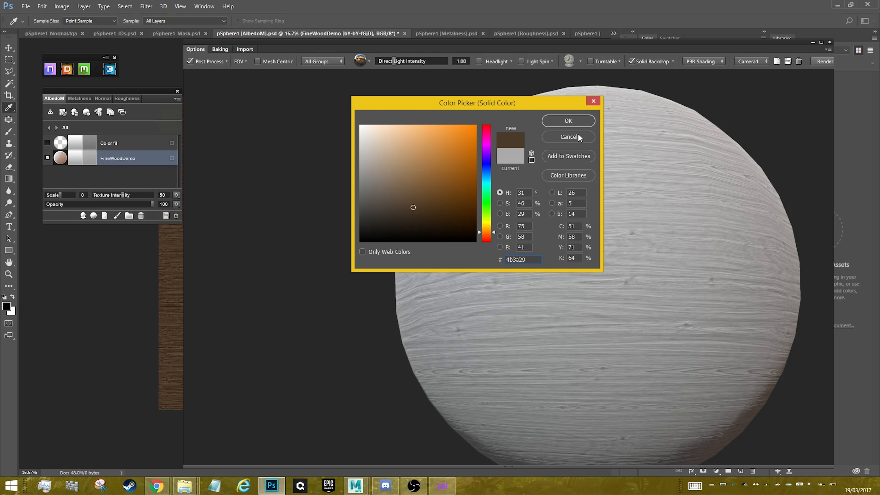
left_click(582, 116)
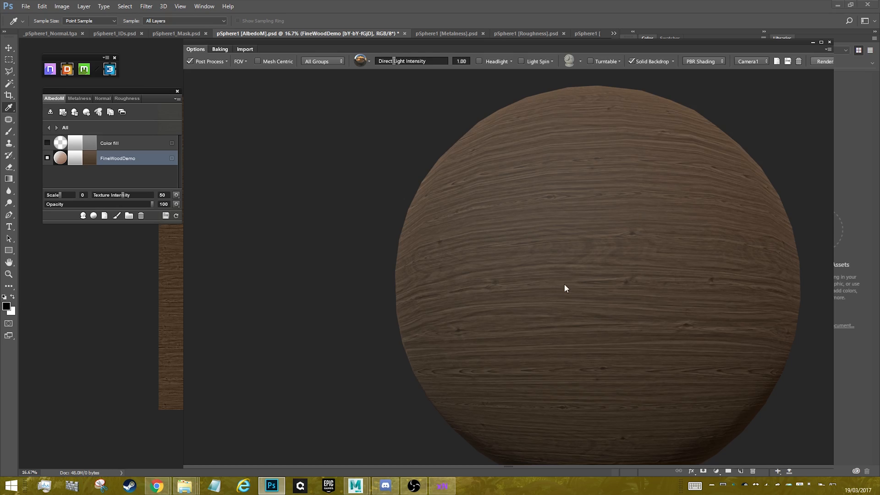
- Lower the FineWoodDemo layer's roughness to a dark grey near black and check the glossier sphere in the 3DO preview
scroll(565, 288, "down", 6)
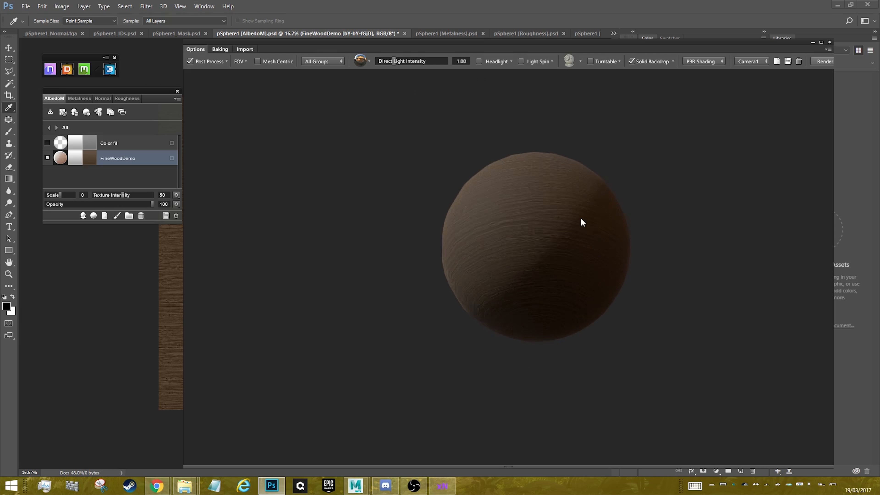
scroll(624, 274, "up", 6)
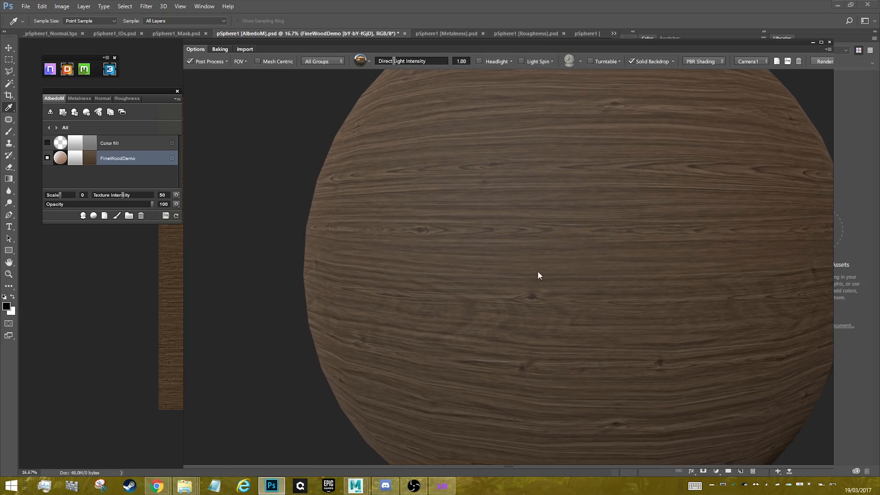
mouse_move(539, 276)
left_mouse_down()
mouse_move(648, 269)
mouse_move(562, 262)
left_mouse_up()
left_click_drag(577, 204, 520, 250)
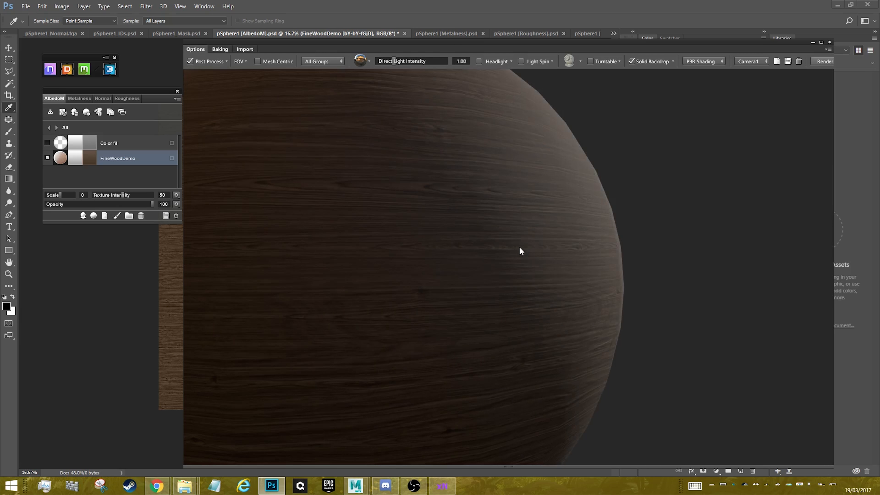
left_click(124, 98)
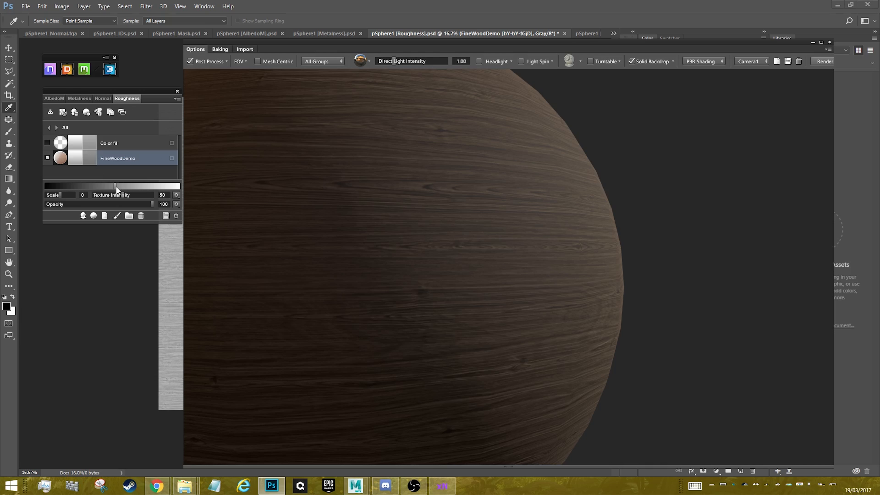
left_click_drag(65, 189, 63, 189)
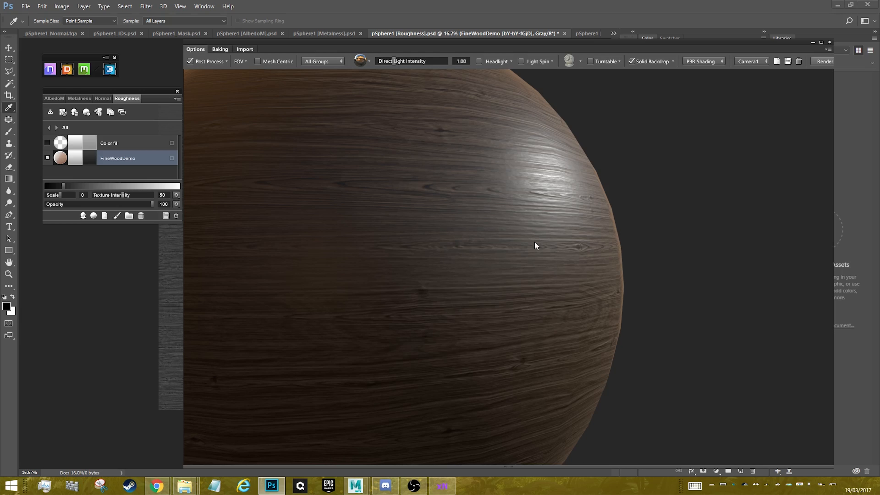
left_click_drag(594, 249, 564, 255)
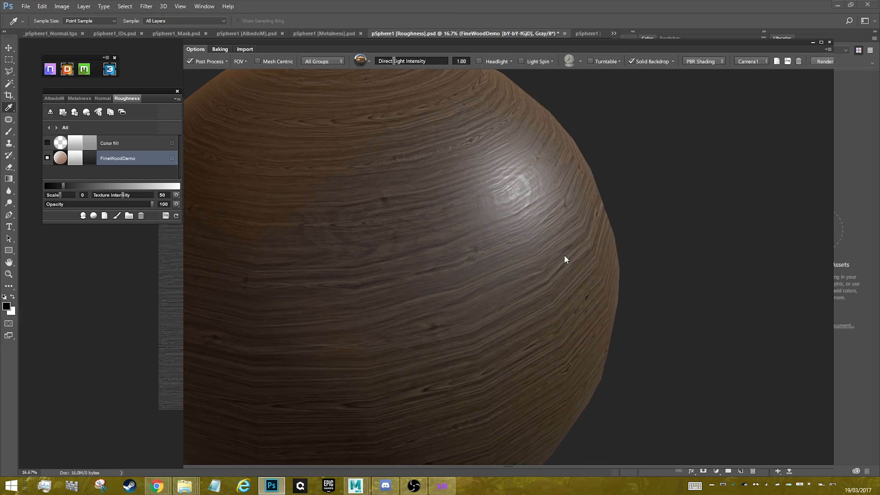